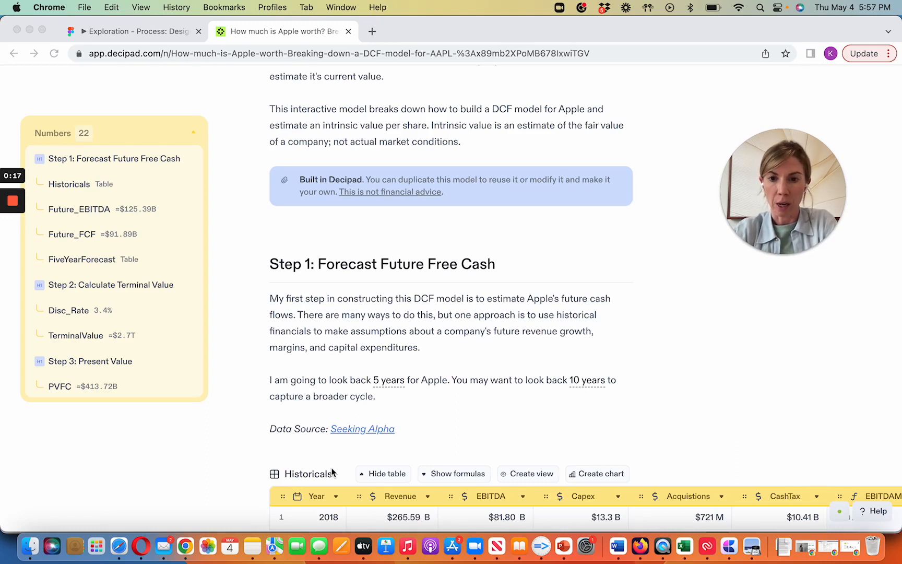
Browse the data and visualization blocks that can be inserted below the Data Source line
{"action": "scroll", "coordinate": [396, 448], "scroll_direction": "down", "scroll_amount": 5}
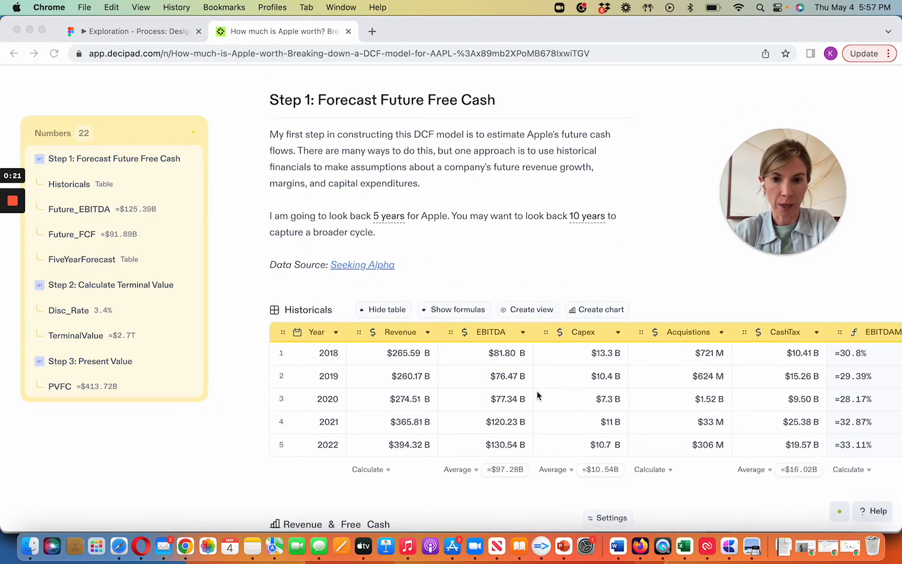
{"action": "left_click", "coordinate": [417, 268]}
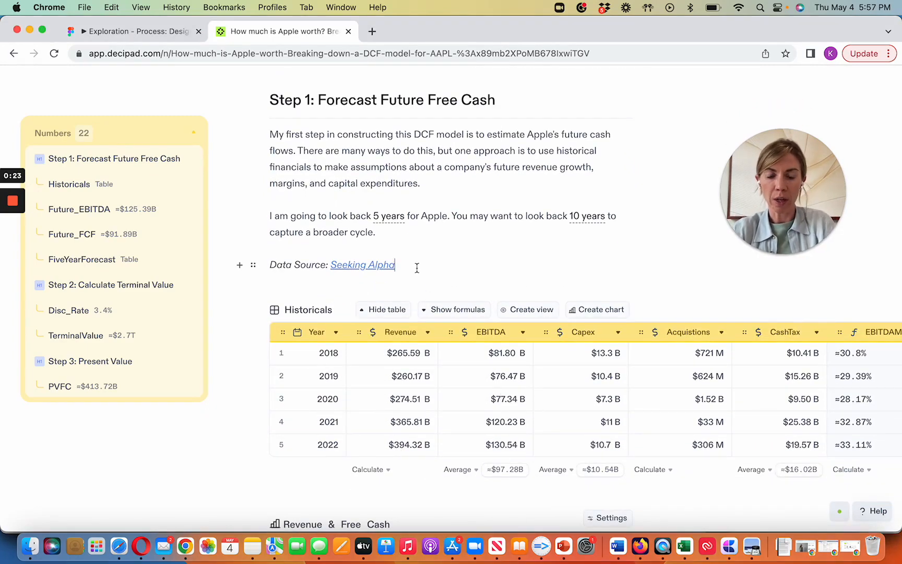
{"action": "key", "text": "Return"}
{"action": "type", "text": "/"}
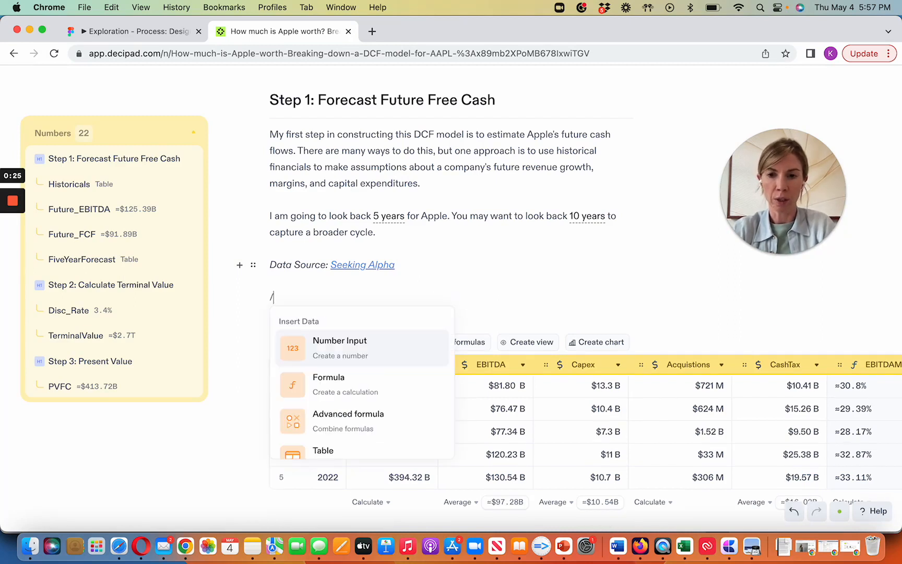
{"action": "scroll", "coordinate": [368, 385], "scroll_direction": "down", "scroll_amount": 2}
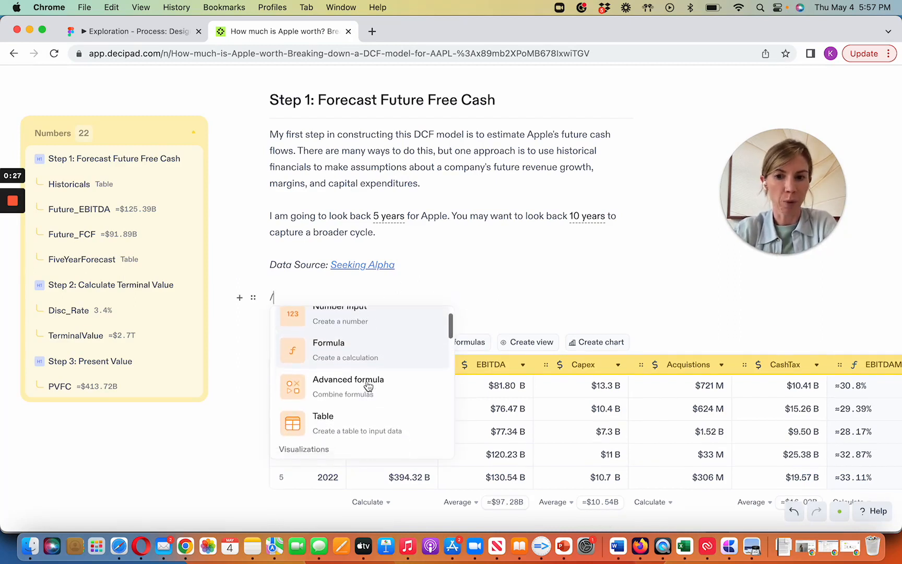
{"action": "scroll", "coordinate": [368, 386], "scroll_direction": "down", "scroll_amount": 3}
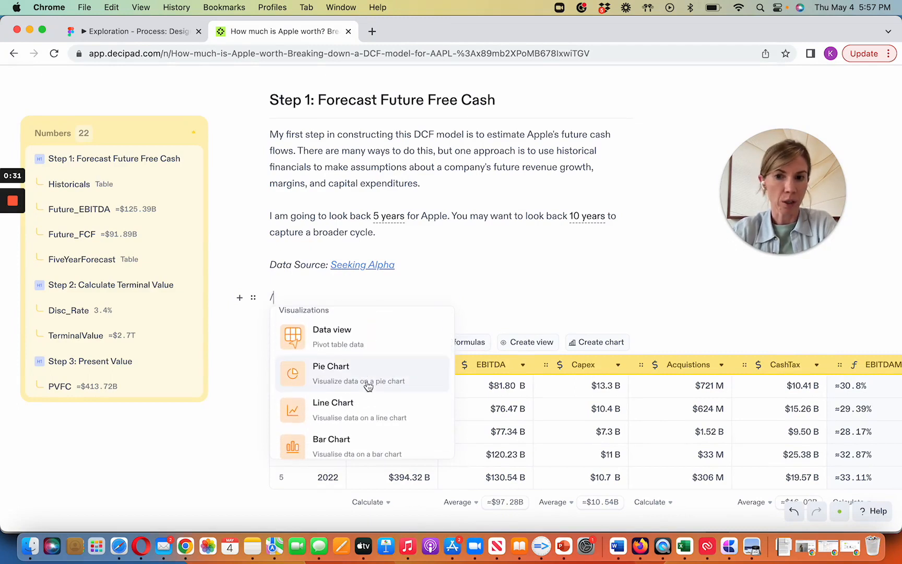
{"action": "key", "text": "BackSpace"}
{"action": "key", "text": "BackSpace"}
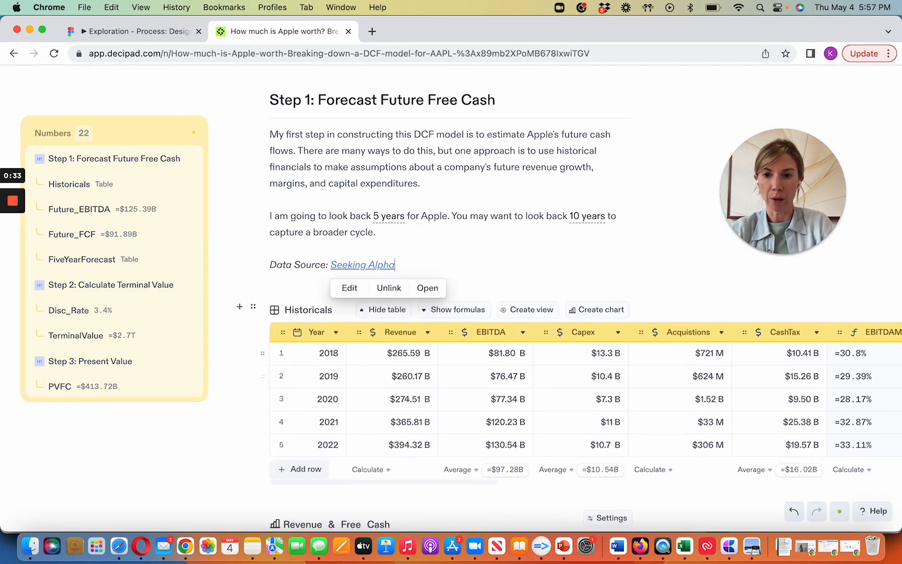
{"action": "left_click", "coordinate": [428, 216]}
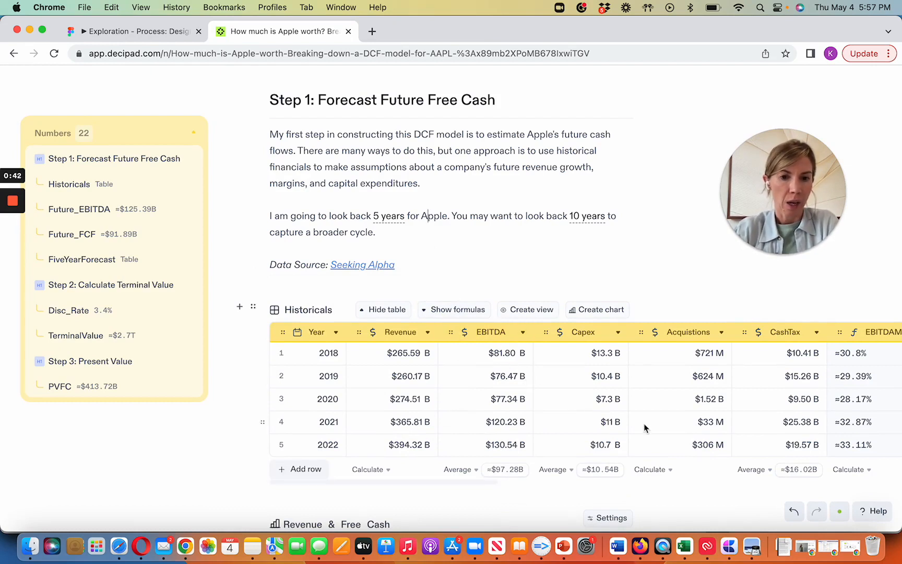
Reveal the Historicals table's formulas, examine the calculated columns, and hide the formulas again
{"action": "left_click", "coordinate": [722, 406]}
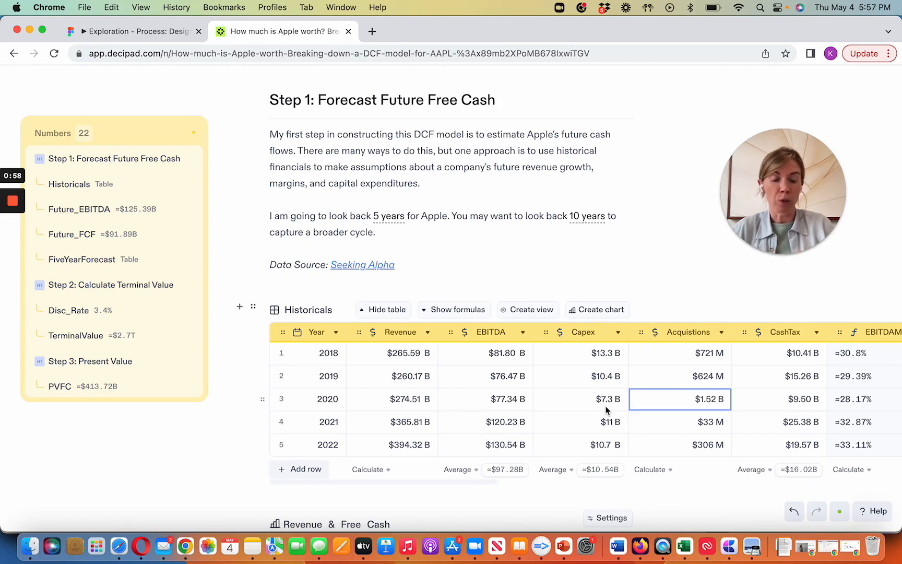
{"action": "scroll", "coordinate": [658, 369], "scroll_direction": "right", "scroll_amount": 10}
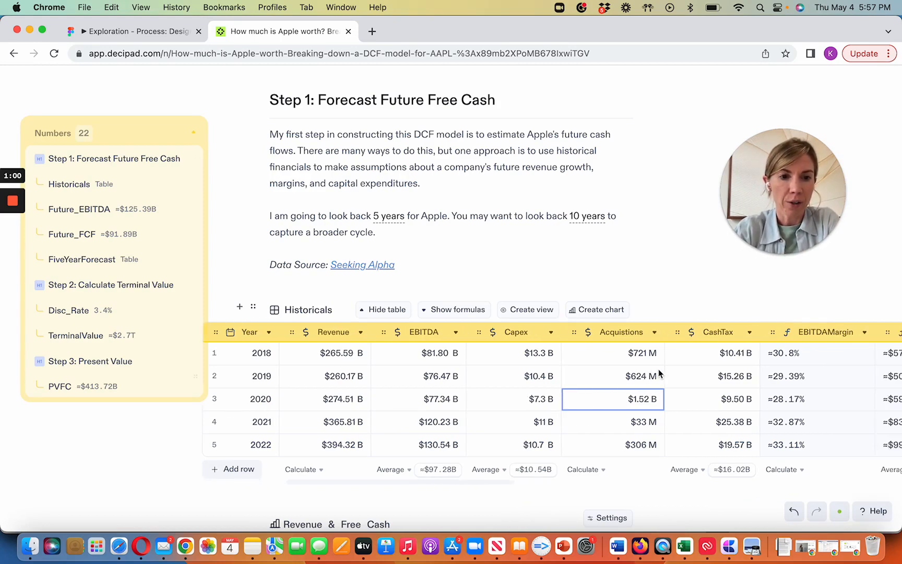
{"action": "left_click", "coordinate": [458, 309]}
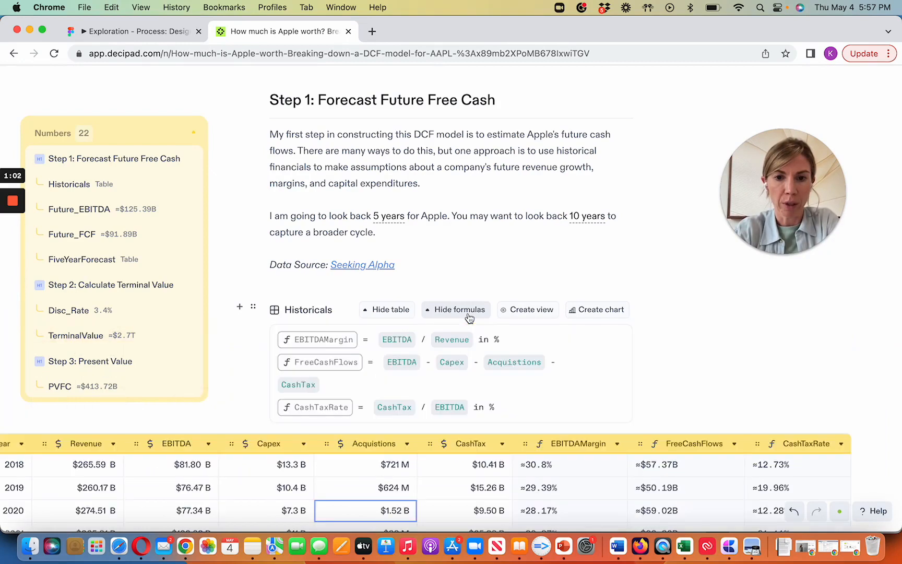
{"action": "scroll", "coordinate": [561, 421], "scroll_direction": "down", "scroll_amount": 3}
{"action": "scroll", "coordinate": [561, 421], "scroll_direction": "down", "scroll_amount": 1}
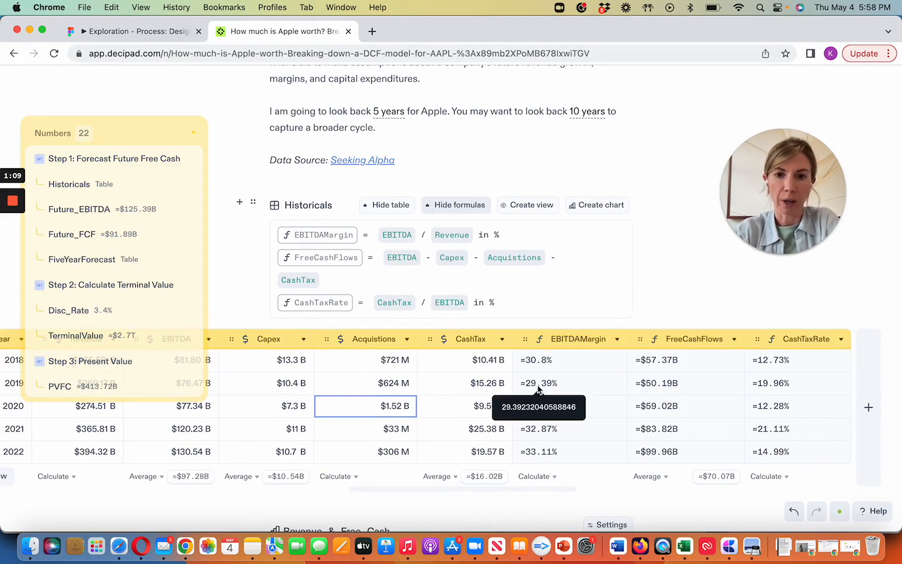
{"action": "scroll", "coordinate": [543, 391], "scroll_direction": "left", "scroll_amount": 3}
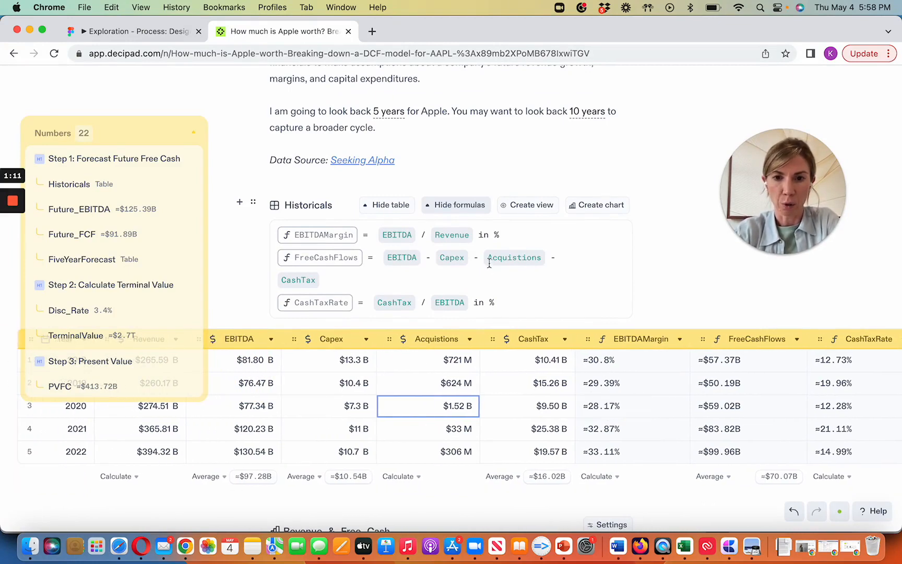
{"action": "left_click", "coordinate": [455, 207]}
{"action": "scroll", "coordinate": [493, 255], "scroll_direction": "left", "scroll_amount": 5}
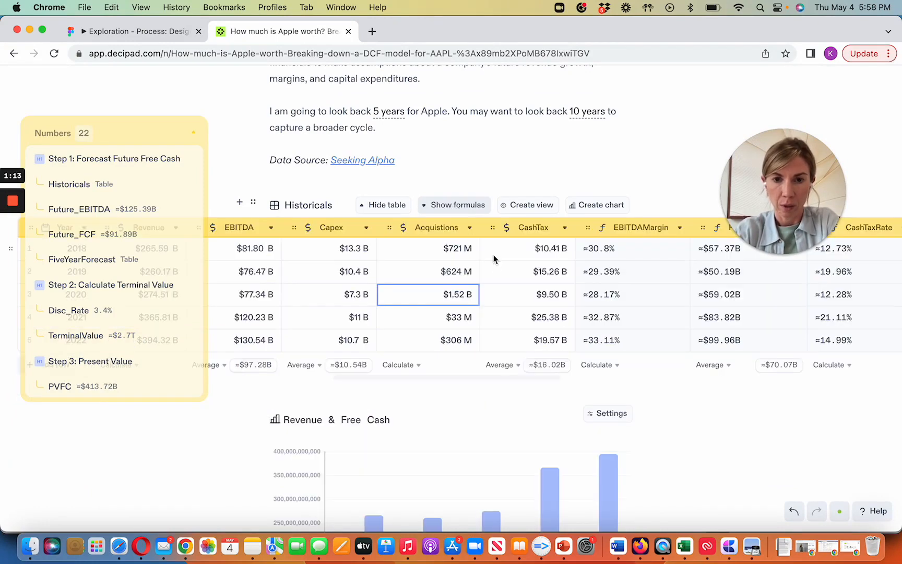
Check the chart types offered for the Historicals table and inspect the Revenue & Free Cash chart
{"action": "left_click", "coordinate": [603, 208]}
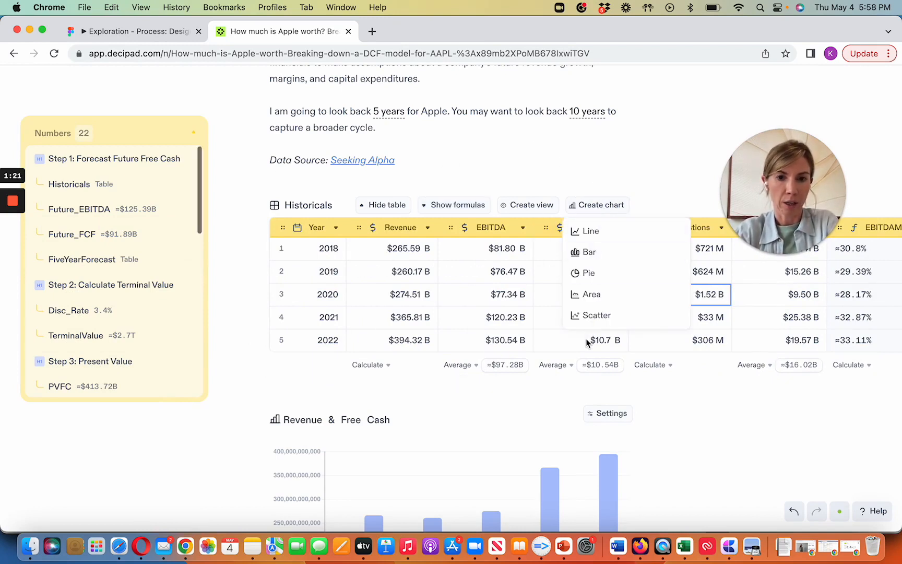
{"action": "left_click", "coordinate": [546, 192]}
{"action": "scroll", "coordinate": [509, 341], "scroll_direction": "down", "scroll_amount": 4}
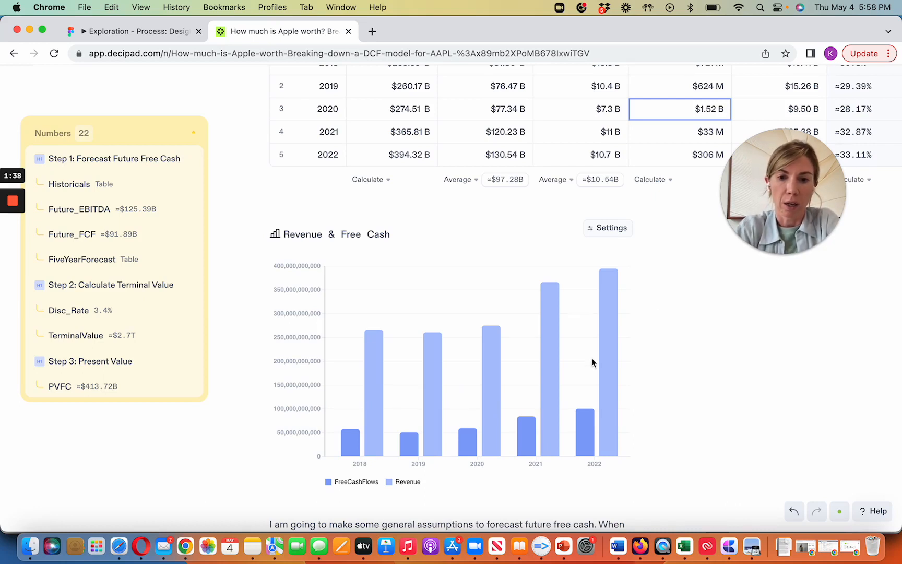
{"action": "mouse_move", "coordinate": [525, 426]}
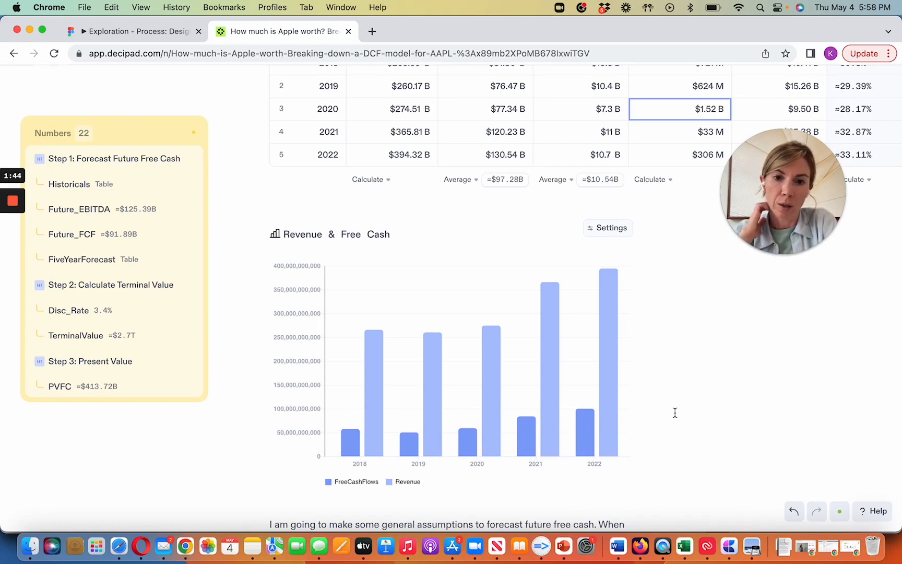
Review the EBITDAMargin and FreeCashFlows columns of the Historicals table
{"action": "scroll", "coordinate": [675, 412], "scroll_direction": "up", "scroll_amount": 8}
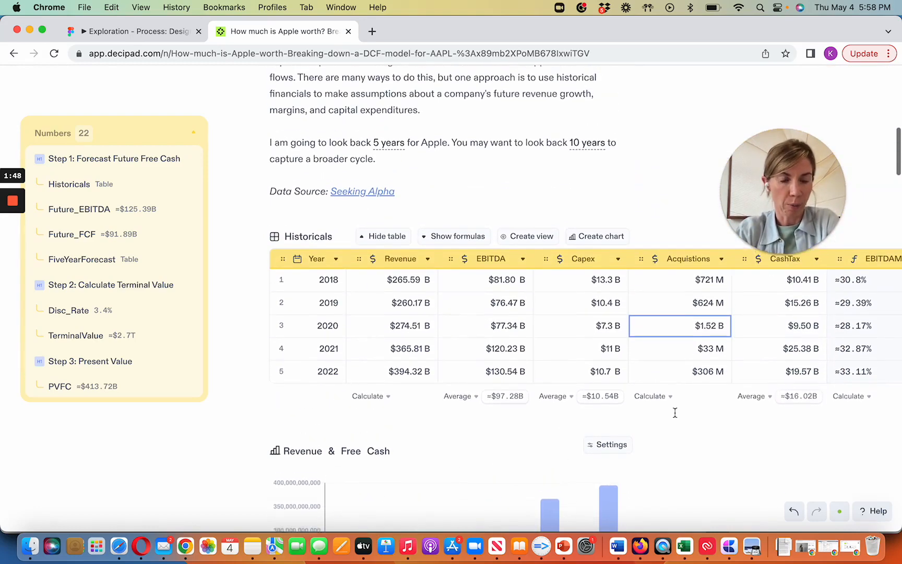
{"action": "scroll", "coordinate": [750, 346], "scroll_direction": "up", "scroll_amount": 1}
{"action": "scroll", "coordinate": [750, 346], "scroll_direction": "right", "scroll_amount": 5}
{"action": "scroll", "coordinate": [749, 346], "scroll_direction": "right", "scroll_amount": 1}
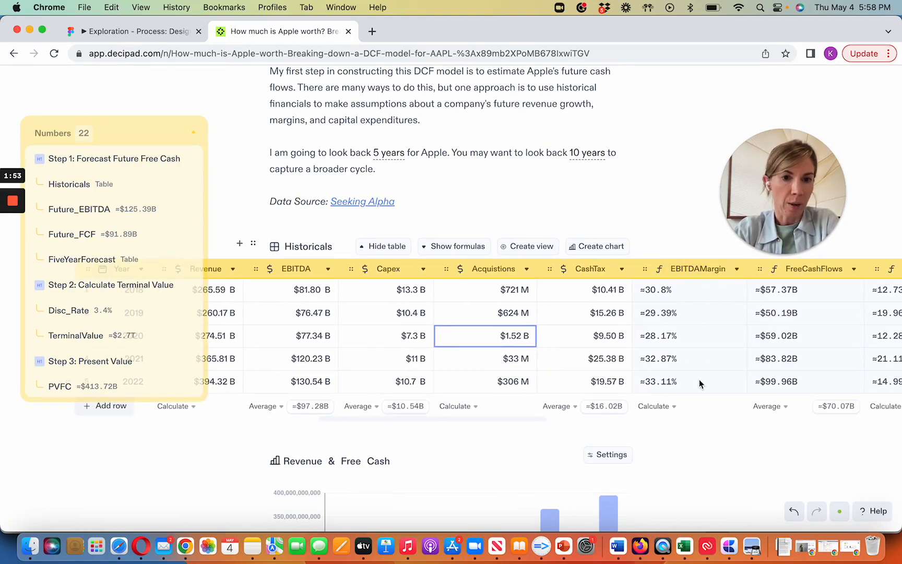
{"action": "scroll", "coordinate": [699, 379], "scroll_direction": "right", "scroll_amount": 1}
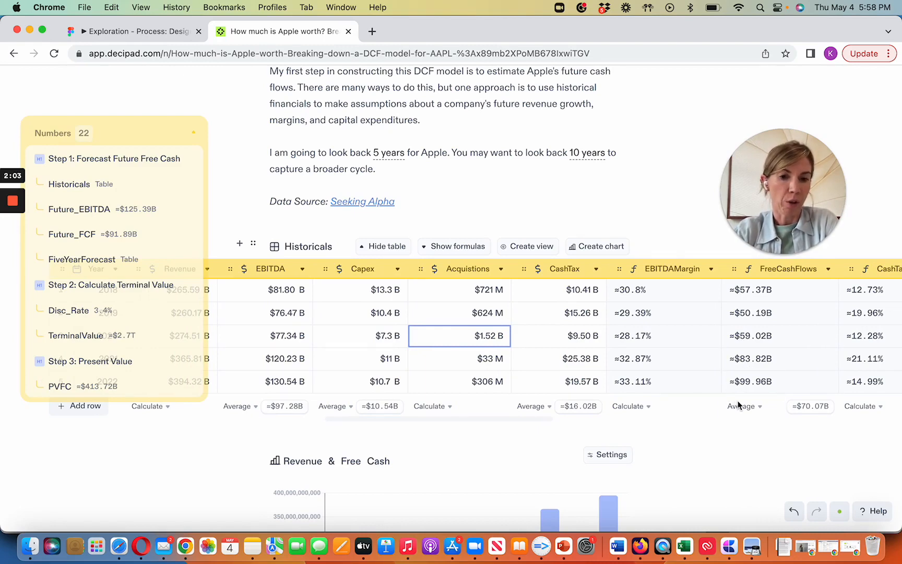
Read the free cash assumptions and the Future_EBITDA and Future_FCF formulas below the chart
{"action": "scroll", "coordinate": [738, 400], "scroll_direction": "down", "scroll_amount": 5}
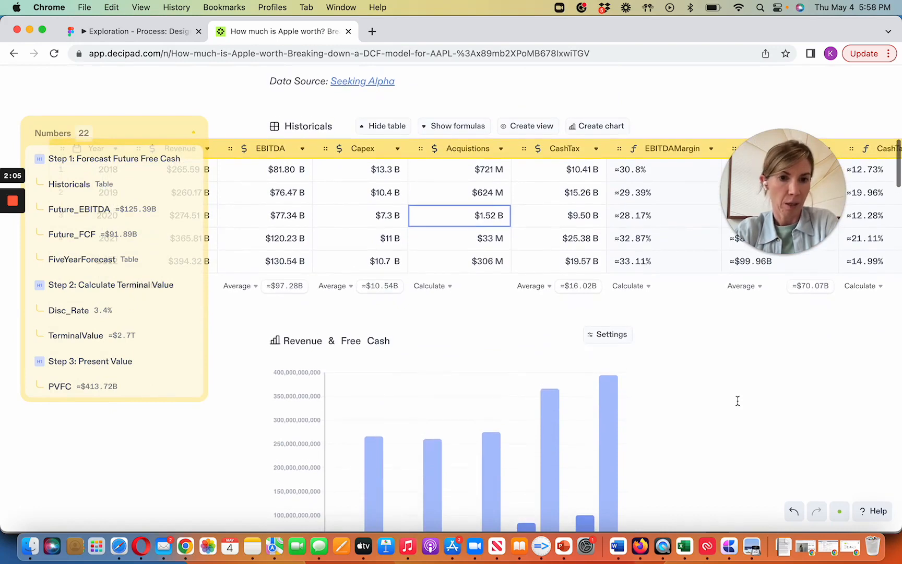
{"action": "scroll", "coordinate": [737, 401], "scroll_direction": "down", "scroll_amount": 8}
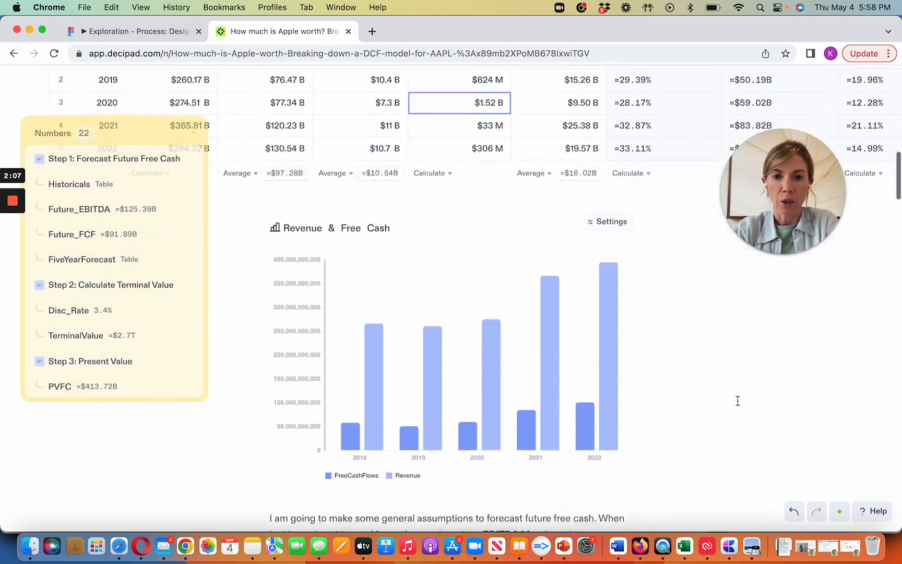
{"action": "scroll", "coordinate": [738, 401], "scroll_direction": "down", "scroll_amount": 4}
{"action": "scroll", "coordinate": [738, 400], "scroll_direction": "down", "scroll_amount": 3}
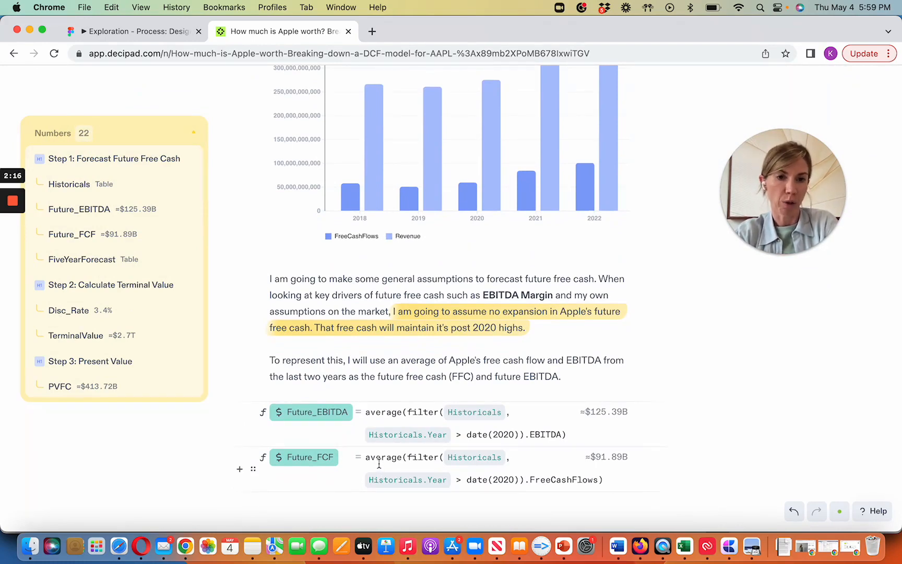
{"action": "scroll", "coordinate": [379, 464], "scroll_direction": "down", "scroll_amount": 1}
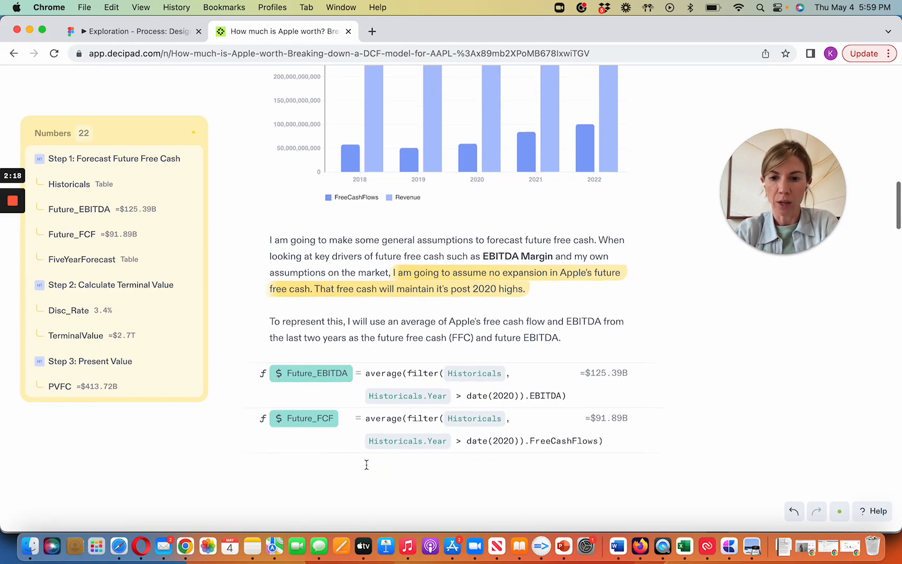
{"action": "left_click", "coordinate": [367, 465]}
{"action": "type", "text": "= 100$"}
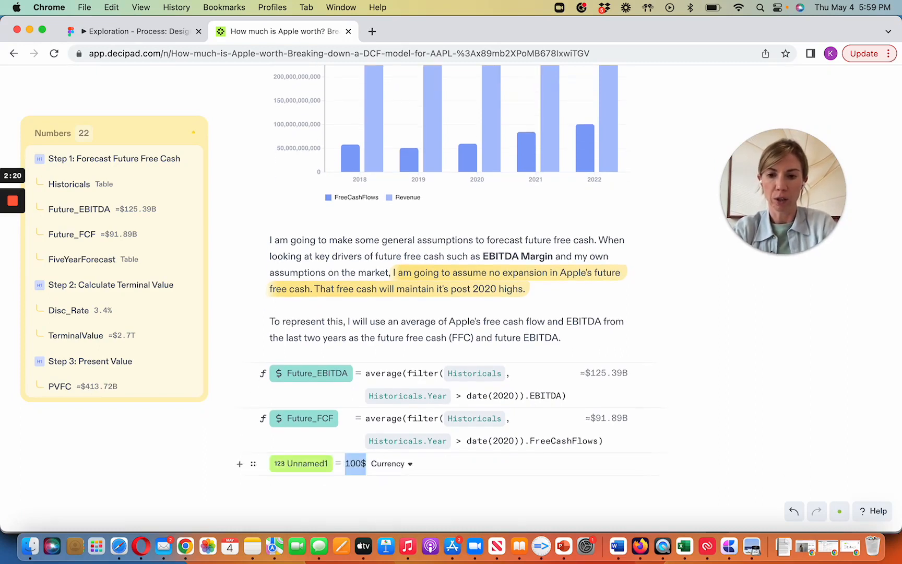
{"action": "left_click", "coordinate": [244, 478]}
{"action": "left_click", "coordinate": [204, 516]}
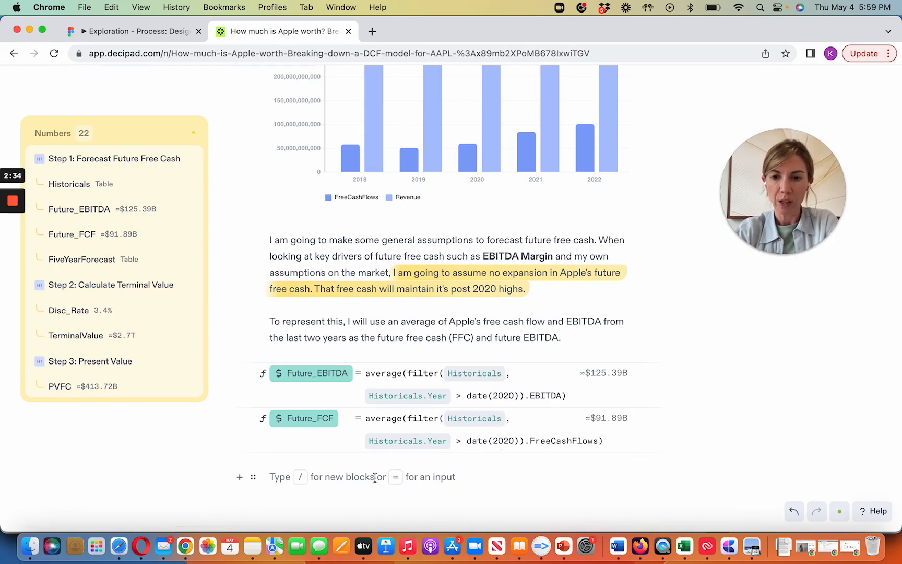
Write the line "Forecast 5 years" below the Future_FCF formula and start a new line
{"action": "type", "text": "Forecast"}
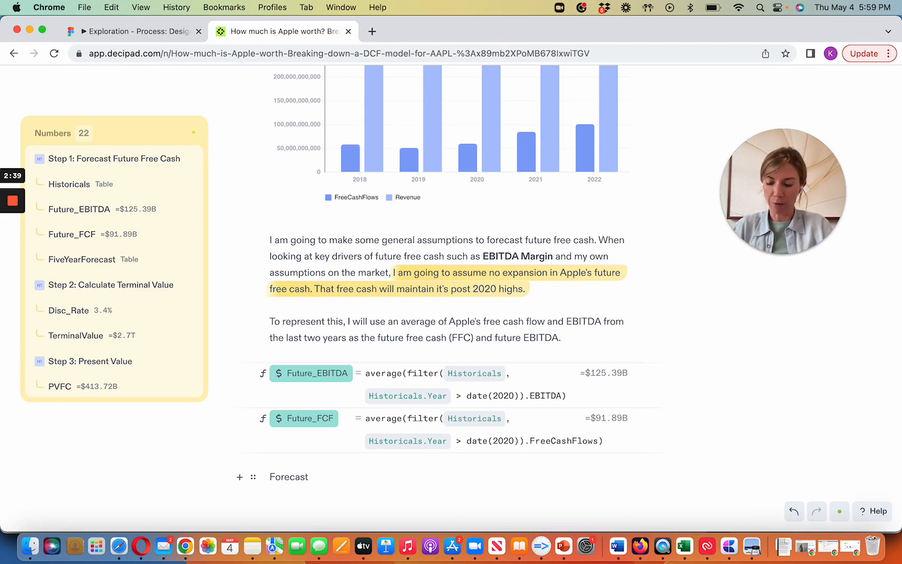
{"action": "type", "text": "5 years"}
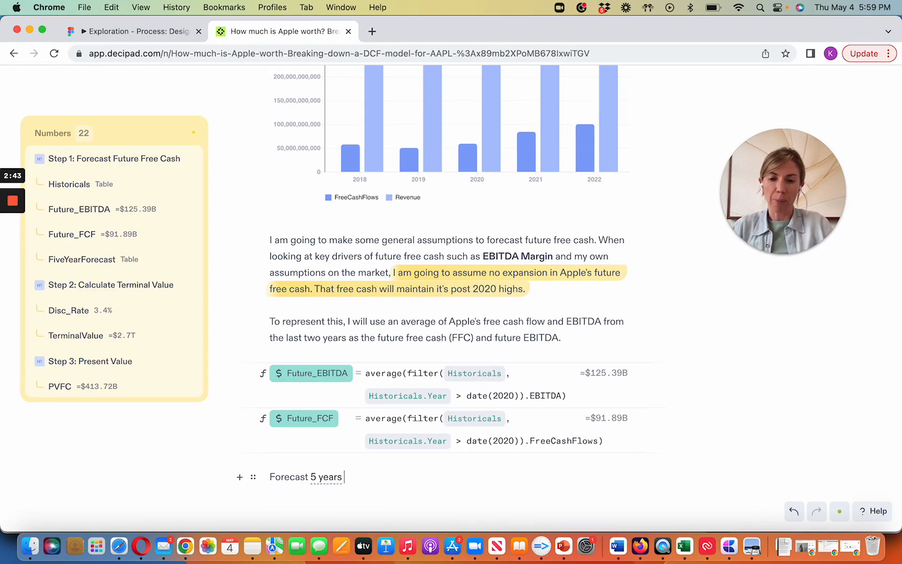
{"action": "key", "text": "Return"}
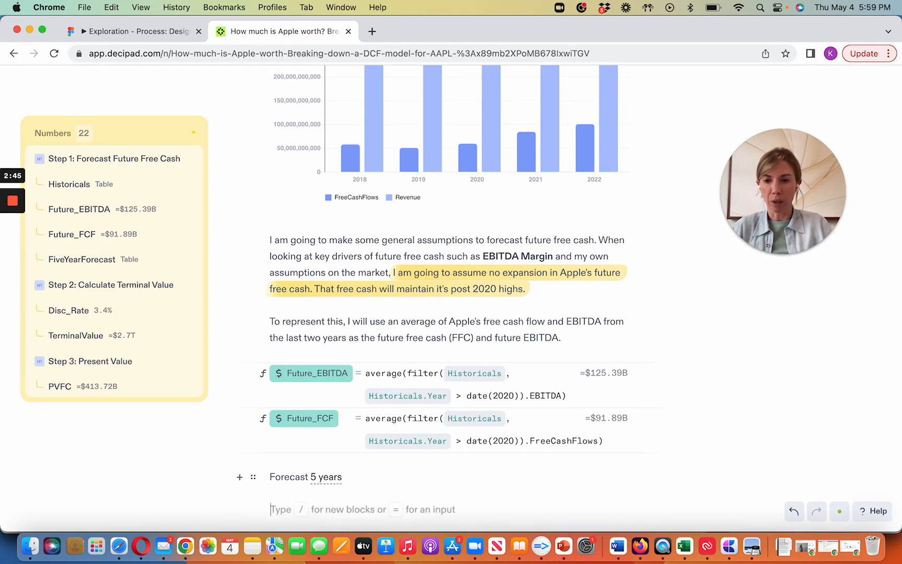
Insert a table below the "Forecast 5 years" line and name it Forecast
{"action": "type", "text": "/"}
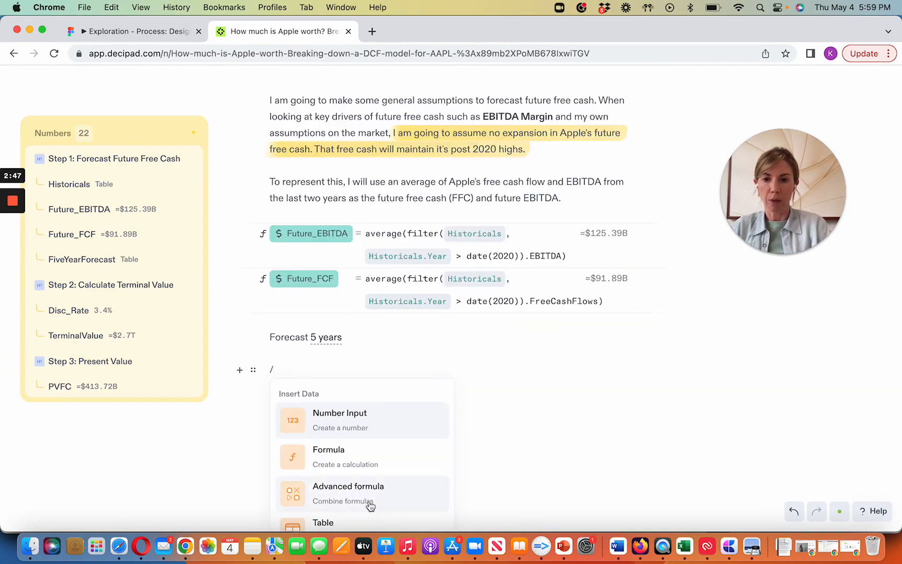
{"action": "scroll", "coordinate": [350, 459], "scroll_direction": "down", "scroll_amount": 3}
{"action": "left_click", "coordinate": [343, 493]}
{"action": "key", "text": "super+a"}
{"action": "type", "text": "Forecast"}
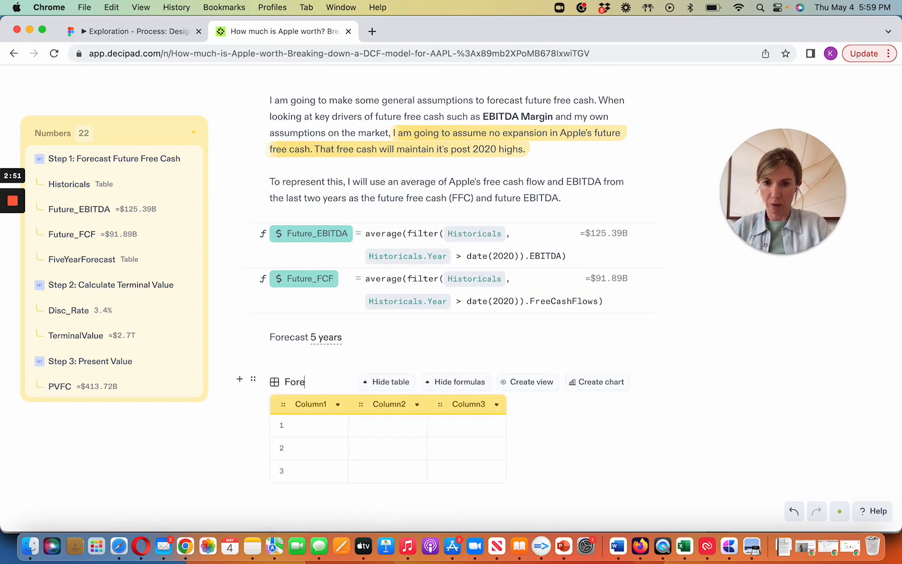
Name the Forecast table's three columns Year, FCF and EBITDA
{"action": "double_click", "coordinate": [301, 405]}
{"action": "type", "text": "Year"}
{"action": "double_click", "coordinate": [368, 406]}
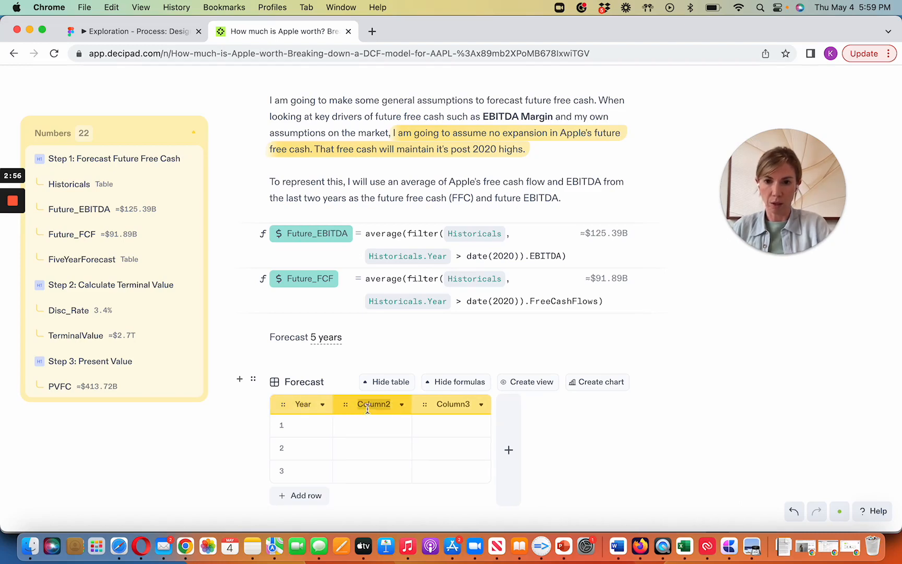
{"action": "type", "text": "FCF"}
{"action": "double_click", "coordinate": [448, 405]}
{"action": "type", "text": "EBITDA"}
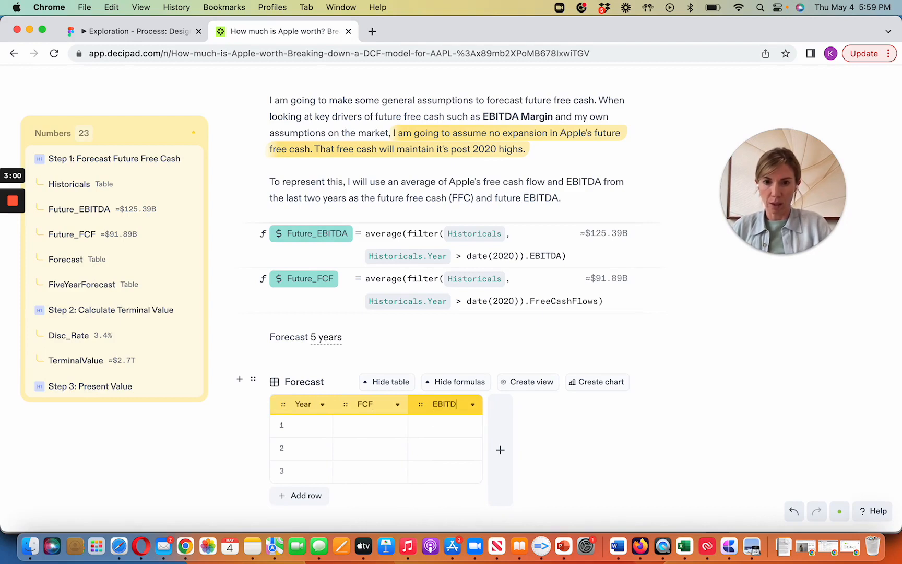
Change the type of the Forecast table's Year column to a Date series
{"action": "left_click", "coordinate": [329, 431]}
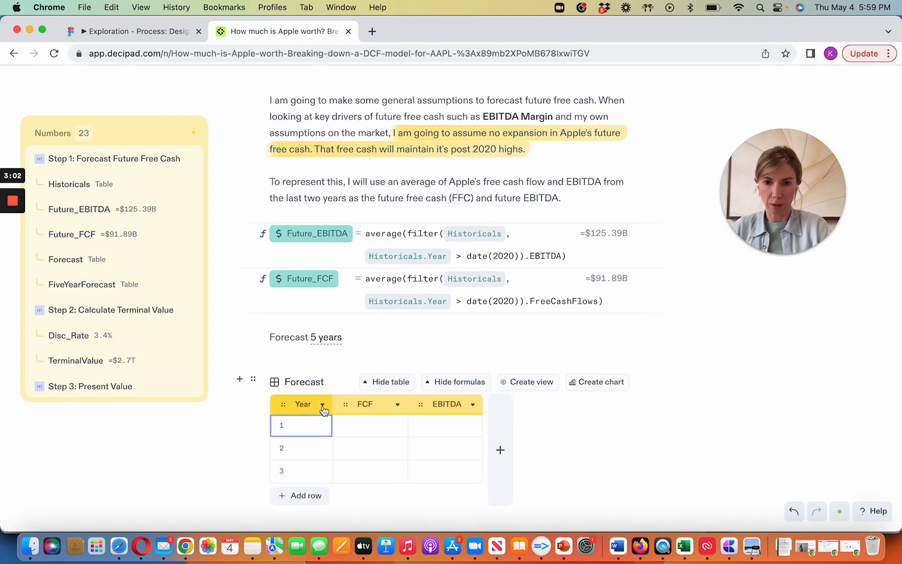
{"action": "left_click", "coordinate": [322, 404]}
{"action": "mouse_move", "coordinate": [398, 435]}
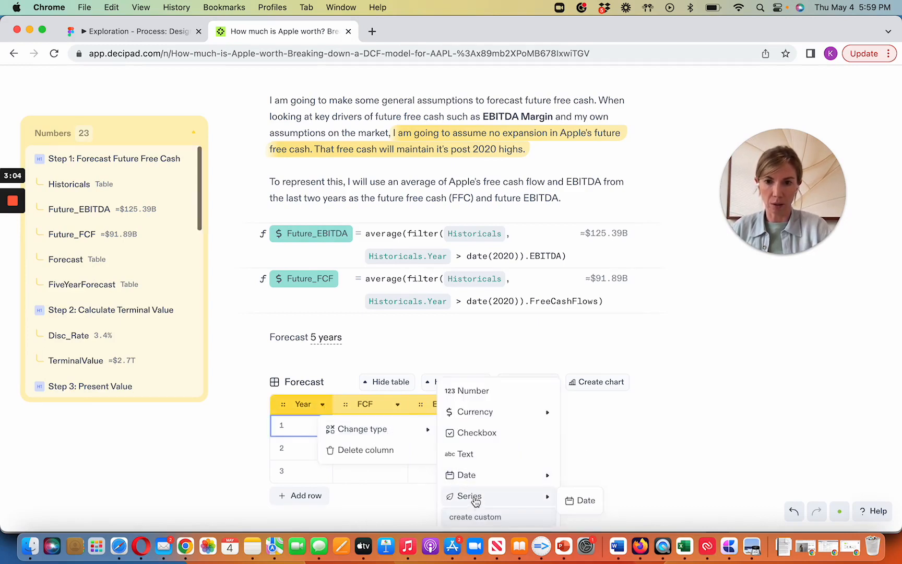
{"action": "left_click", "coordinate": [584, 500]}
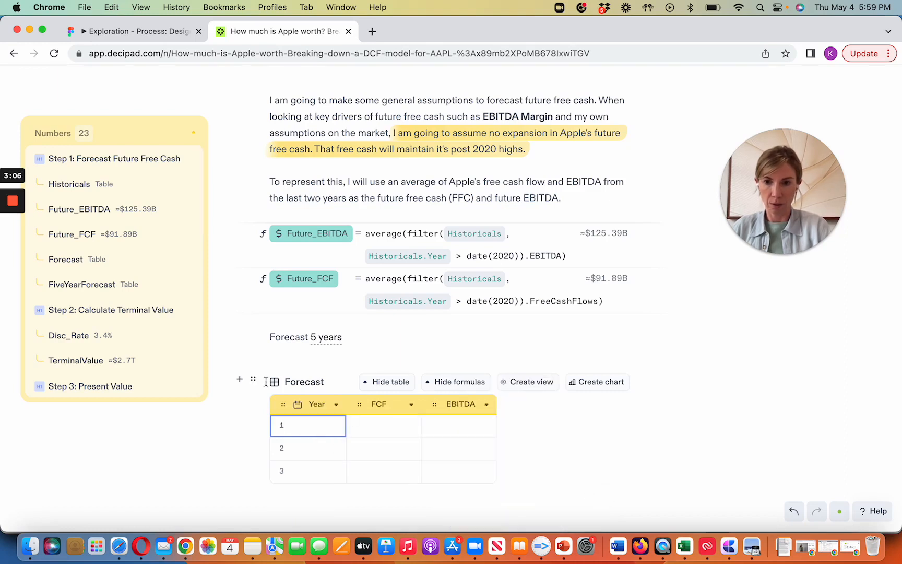
Start the Forecast table's Year series at 2023 and add two rows so it runs through 2027
{"action": "left_click", "coordinate": [303, 433]}
{"action": "type", "text": "2023"}
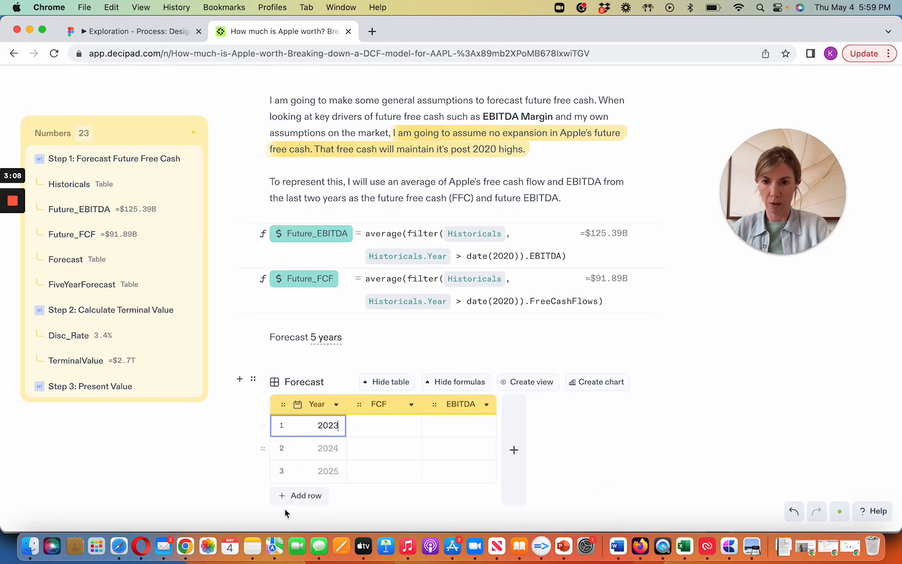
{"action": "left_click", "coordinate": [293, 496]}
{"action": "left_click", "coordinate": [298, 518]}
{"action": "scroll", "coordinate": [326, 456], "scroll_direction": "down", "scroll_amount": 2}
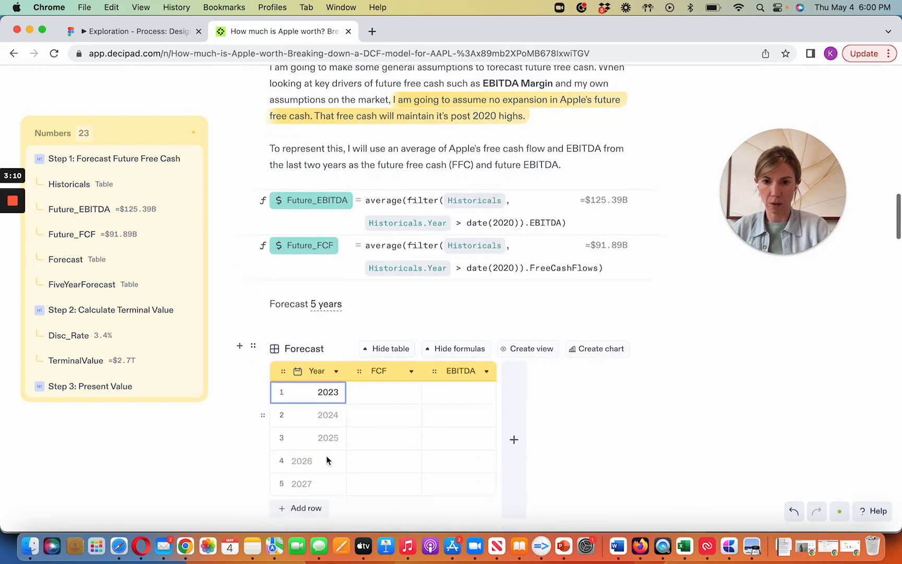
Turn the Forecast table's FCF column into a formula equal to Future_FCF
{"action": "left_click", "coordinate": [388, 375]}
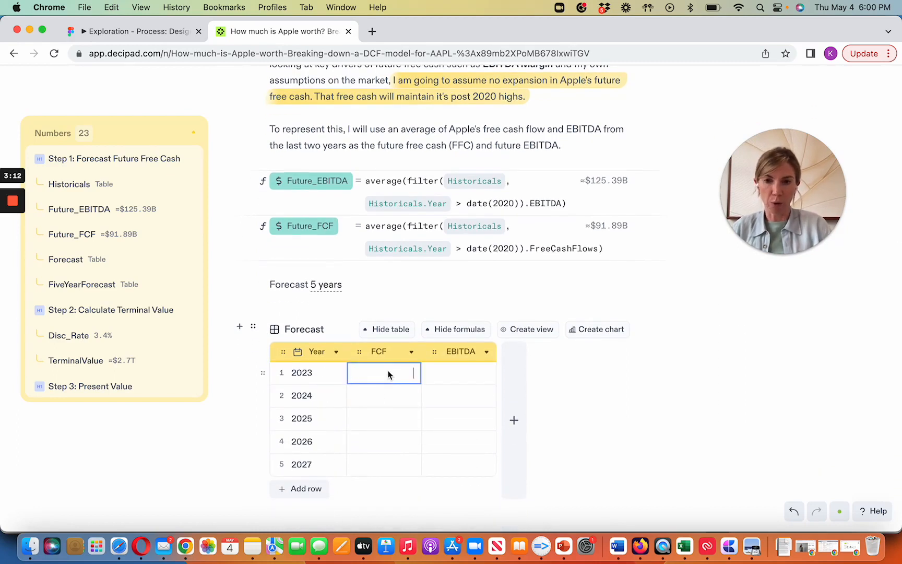
{"action": "type", "text": "="}
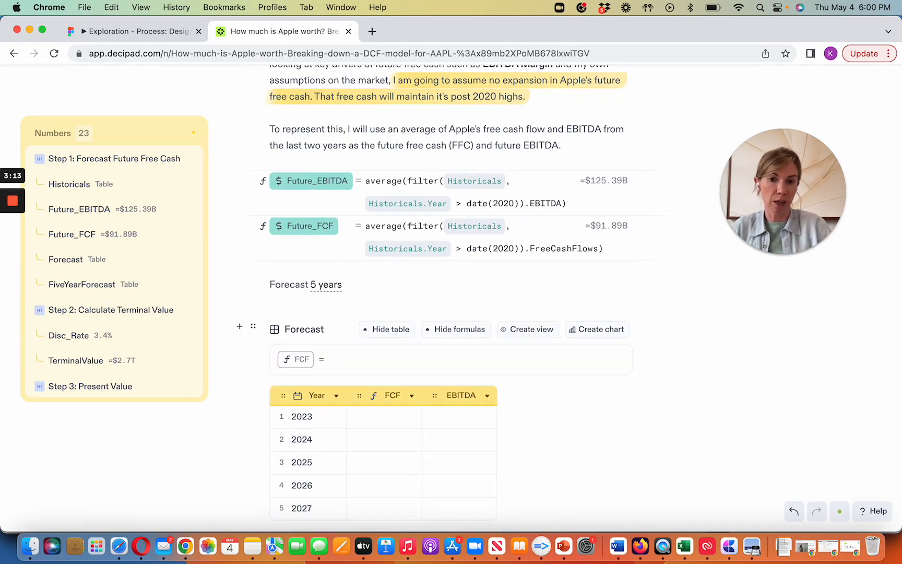
{"action": "scroll", "coordinate": [514, 439], "scroll_direction": "down", "scroll_amount": 1}
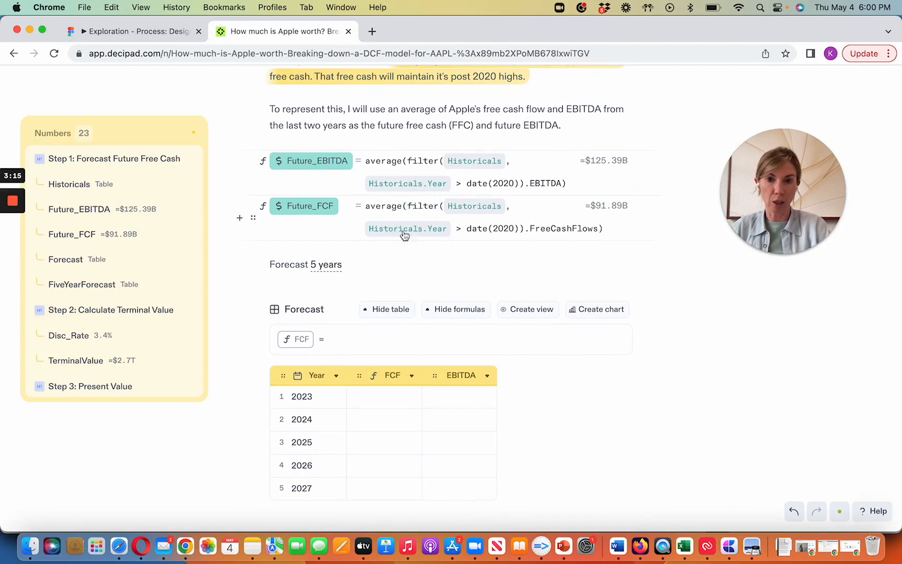
{"action": "type", "text": "fut"}
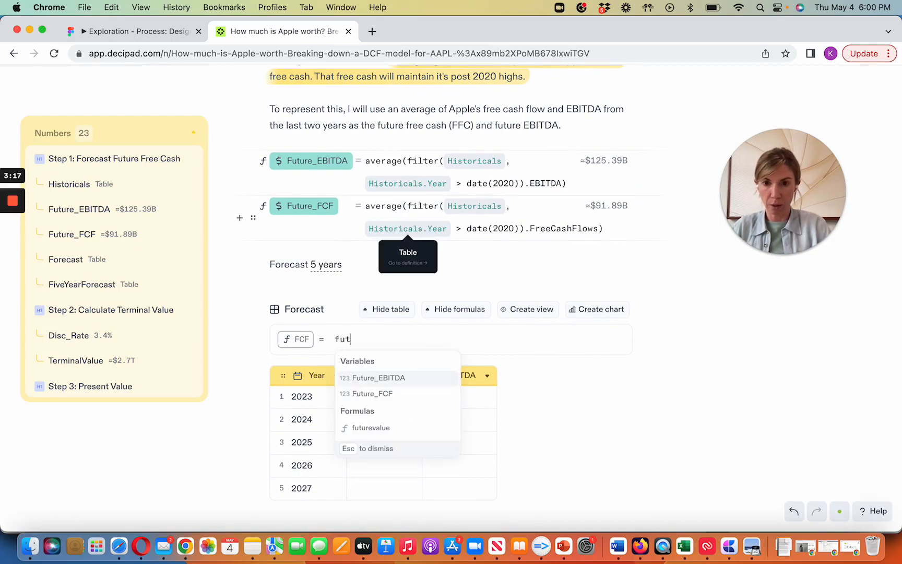
{"action": "left_click", "coordinate": [394, 394]}
Turn the Forecast table's EBITDA column into a formula equal to Future_EBITDA
{"action": "left_click", "coordinate": [444, 402]}
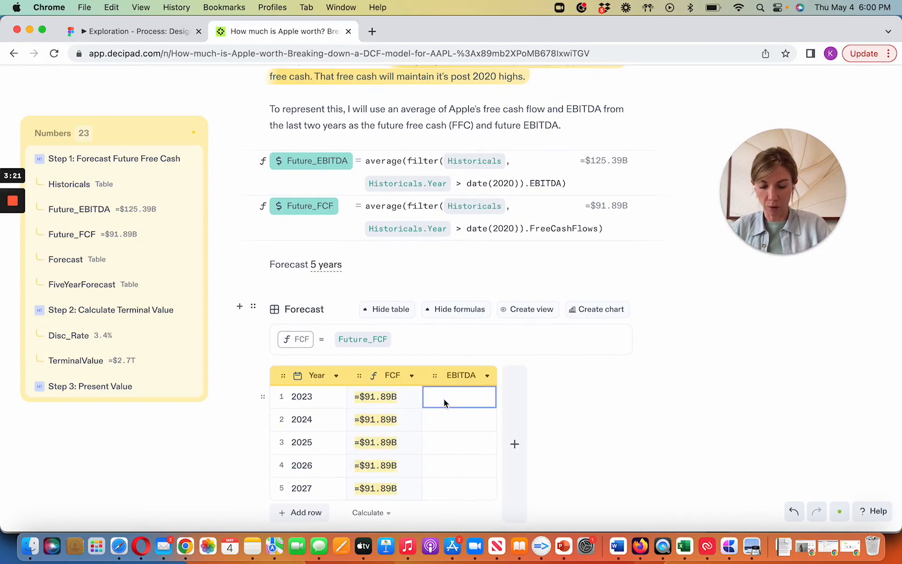
{"action": "type", "text": "= Fu"}
{"action": "left_click", "coordinate": [423, 387]}
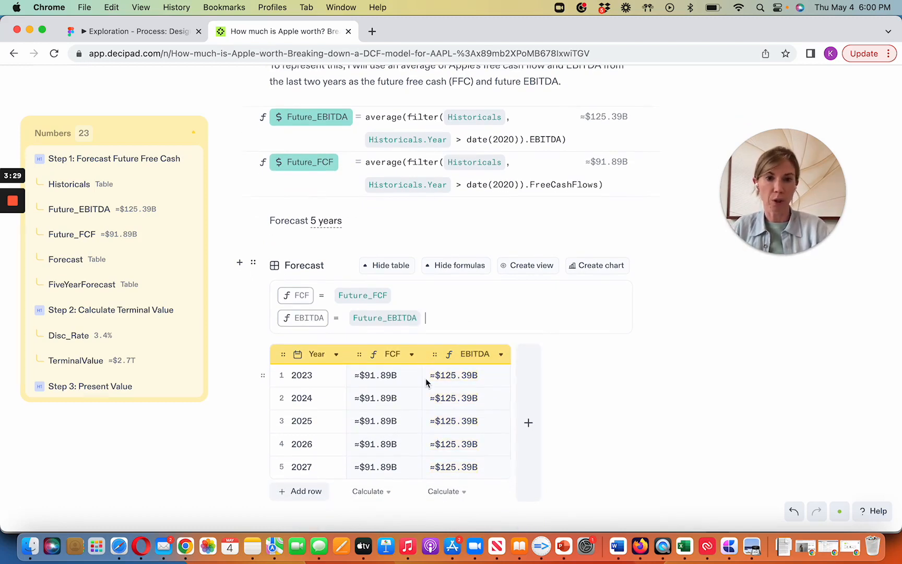
Insert a slider between the "Forecast 5 years" line and the Forecast table
{"action": "left_click", "coordinate": [370, 224]}
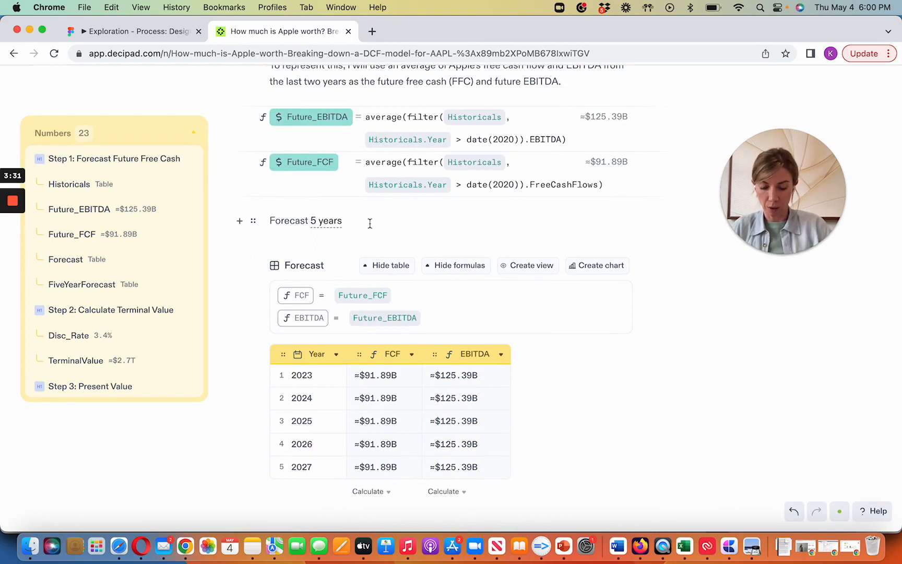
{"action": "key", "text": "Return"}
{"action": "type", "text": "/"}
{"action": "type", "text": "sl"}
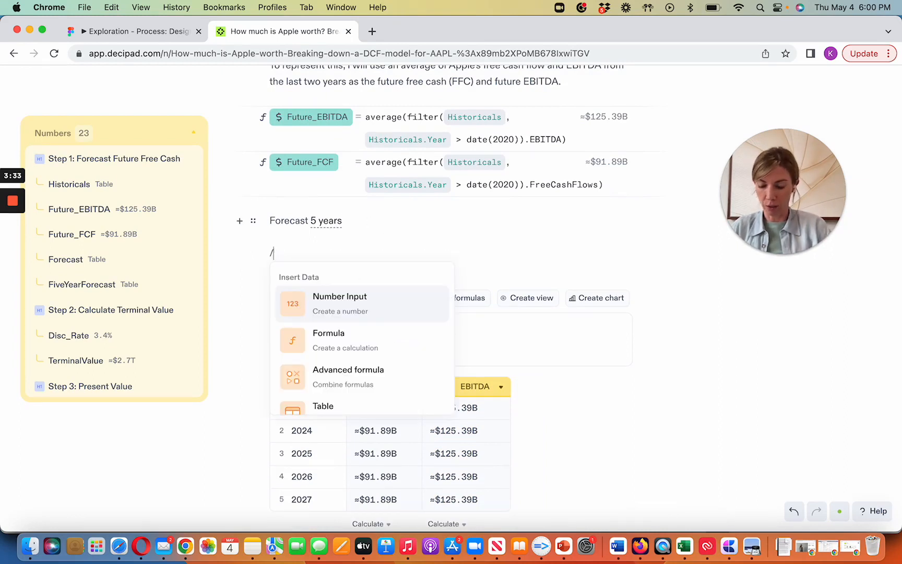
{"action": "left_click", "coordinate": [327, 304]}
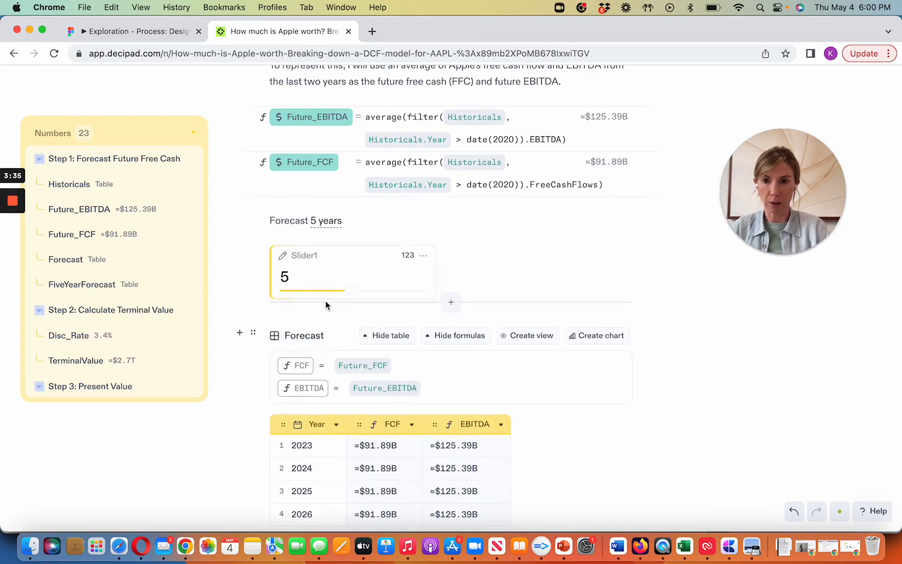
Name the new slider Growth and set its value to 0%
{"action": "double_click", "coordinate": [302, 255]}
{"action": "type", "text": "Growth"}
{"action": "left_click", "coordinate": [289, 280]}
{"action": "key", "text": "BackSpace"}
{"action": "type", "text": "0%"}
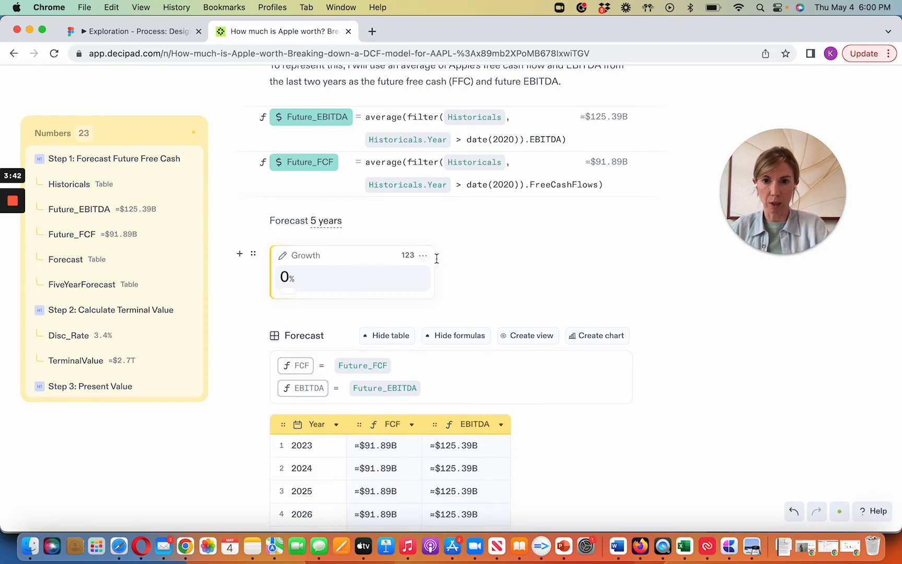
{"action": "left_click", "coordinate": [423, 255]}
{"action": "type", "text": "0"}
{"action": "left_click", "coordinate": [475, 393]}
Extend the Forecast table's formulas to Future_FCF + Growth for FCF and Future_EBITDA + Growth for EBITDA
{"action": "left_click", "coordinate": [424, 360]}
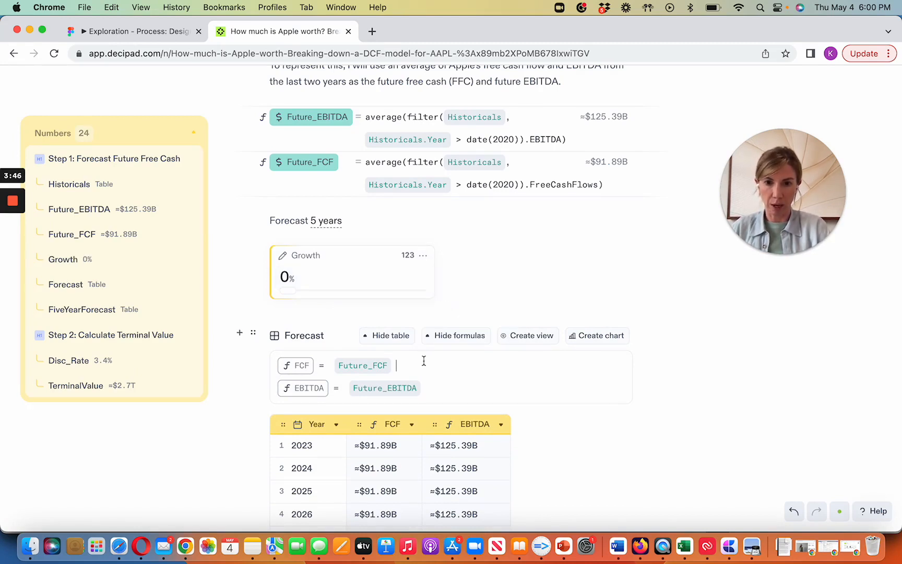
{"action": "type", "text": "+ Gr"}
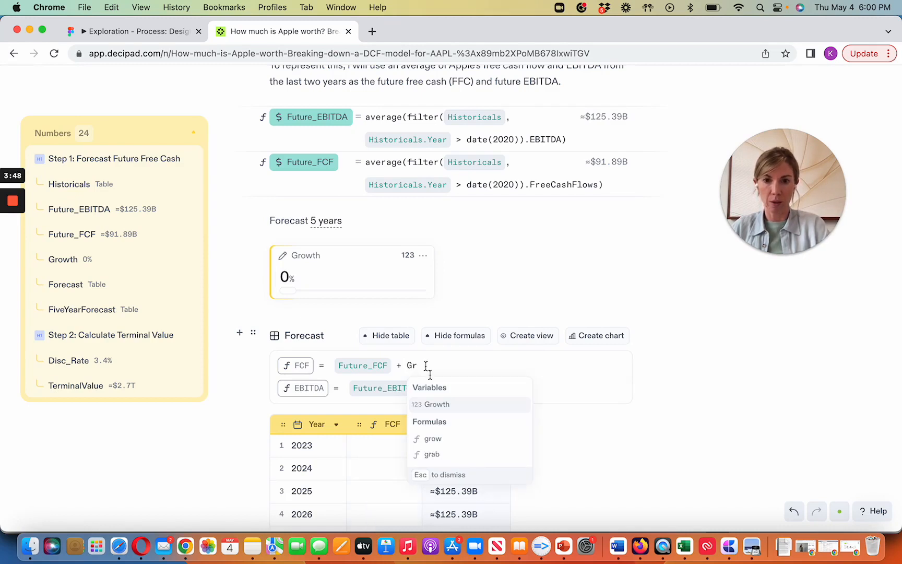
{"action": "left_click", "coordinate": [446, 409]}
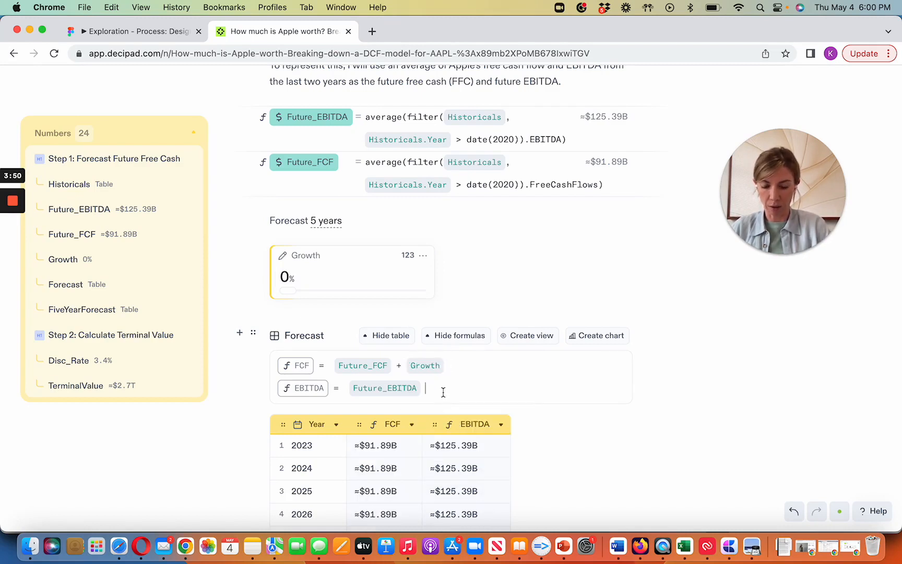
{"action": "type", "text": "+ Growth"}
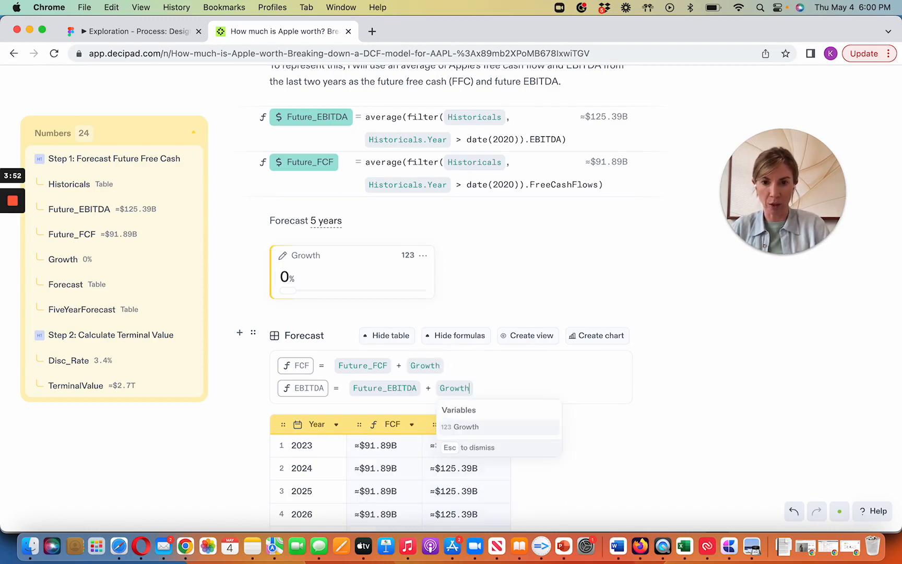
Raise the Growth slider to 21%
{"action": "left_click", "coordinate": [448, 365]}
{"action": "scroll", "coordinate": [448, 365], "scroll_direction": "down", "scroll_amount": 2}
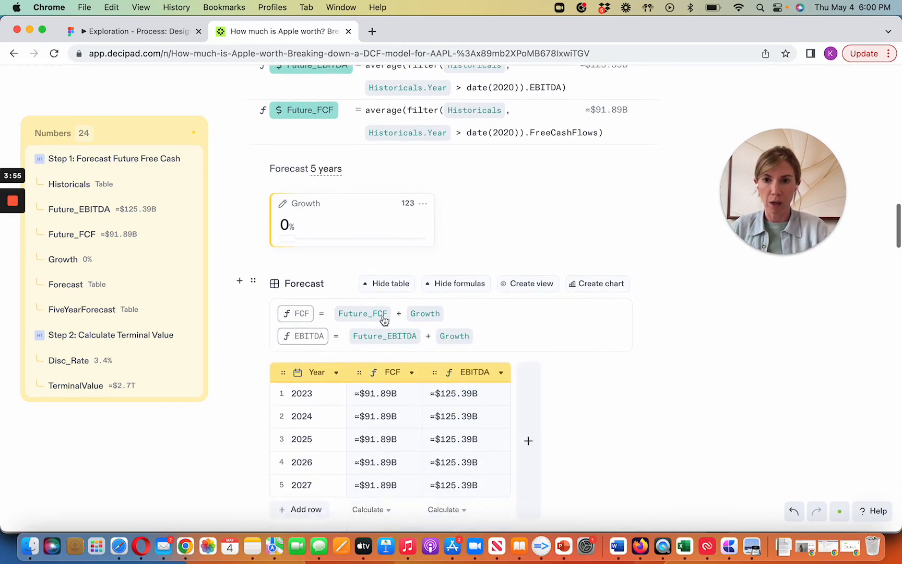
{"action": "left_click_drag", "start_coordinate": [293, 239], "coordinate": [313, 240]}
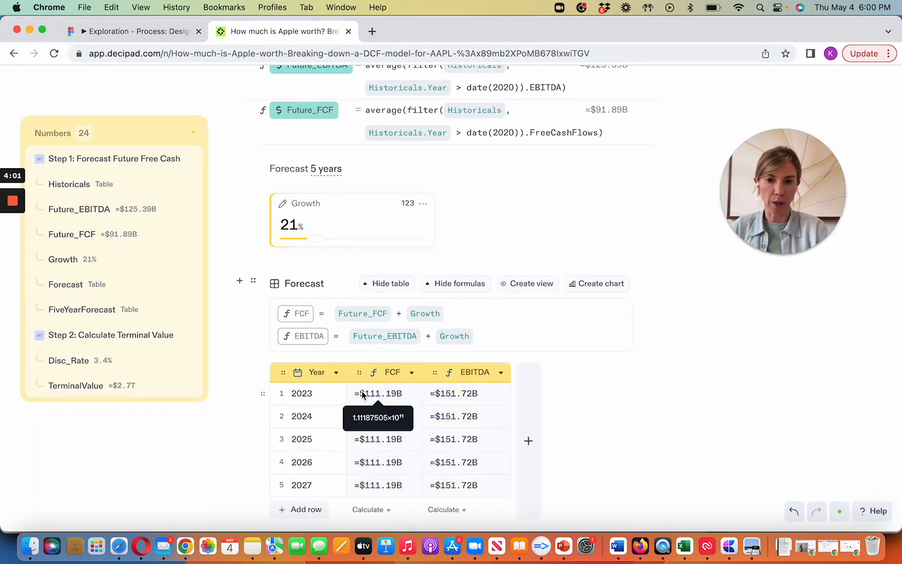
Change the Forecast table's FCF formula to previous(Future_FCF) + Growth
{"action": "left_click", "coordinate": [334, 312]}
{"action": "type", "text": "previous "}
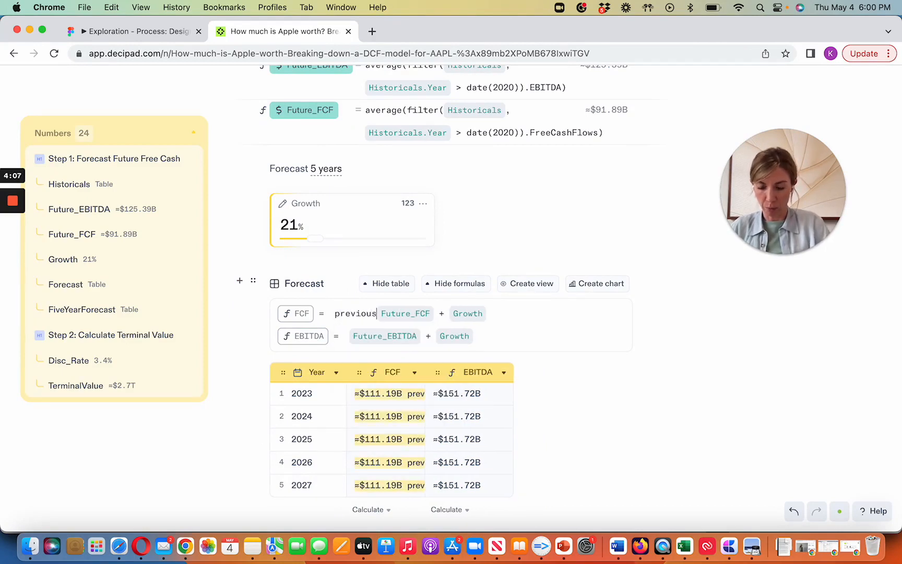
{"action": "type", "text": "(Future_FCF"}
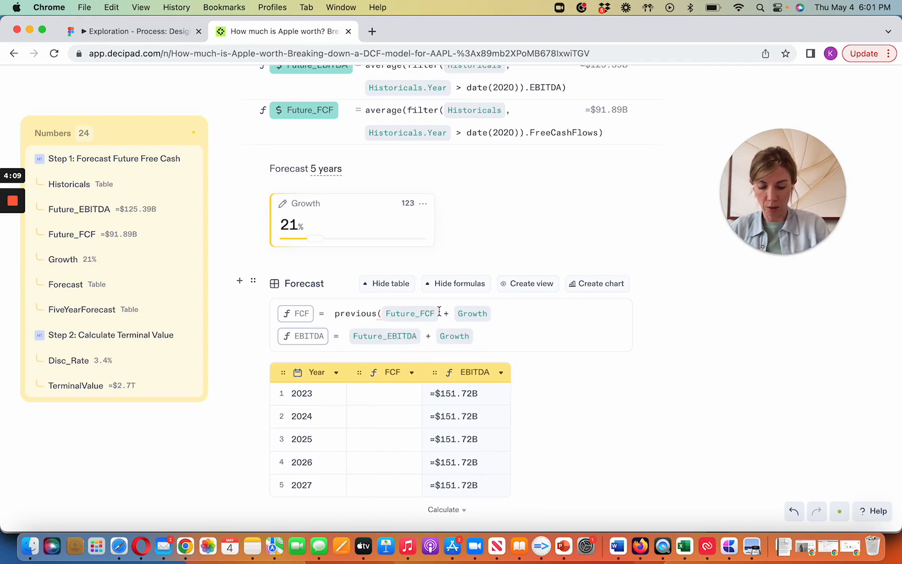
{"action": "type", "text": ")"}
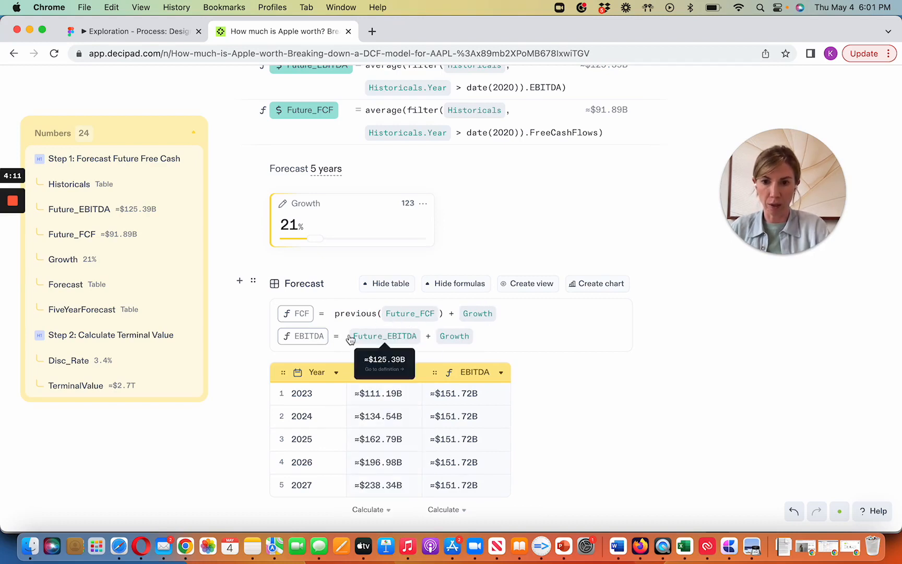
Change the EBITDA formula to previous(Future_EBITDA) + Growth and move the Growth slider back down to its low end
{"action": "left_click", "coordinate": [350, 339]}
{"action": "key", "text": "Left"}
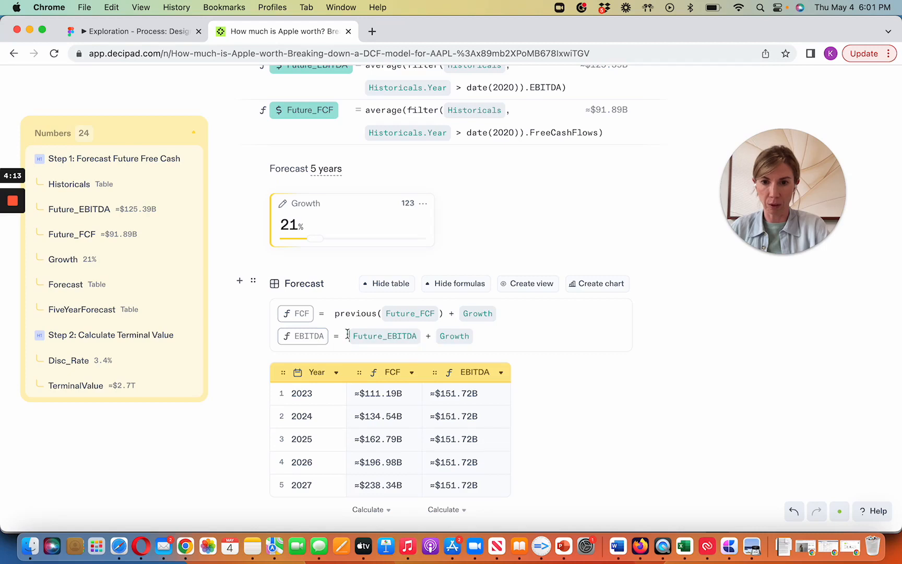
{"action": "type", "text": "previous("}
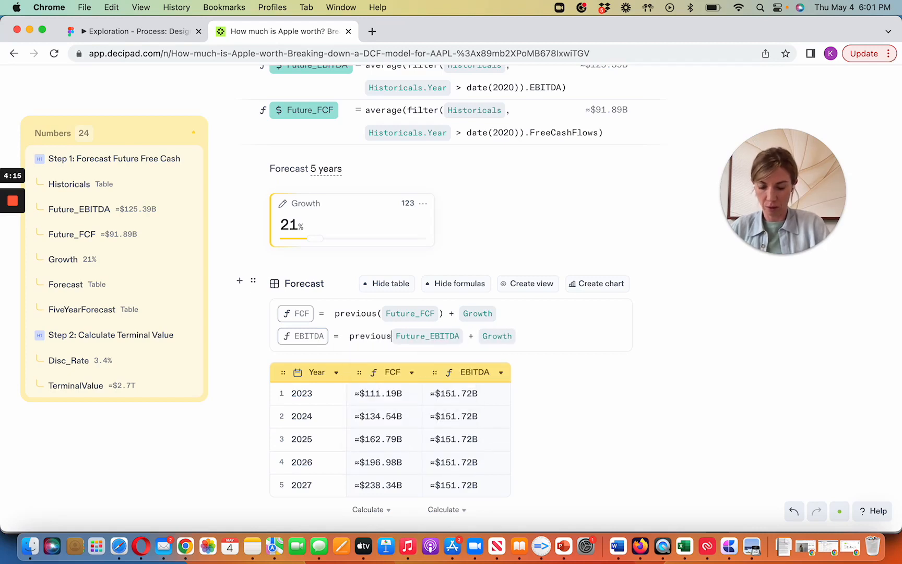
{"action": "left_click", "coordinate": [472, 336]}
{"action": "type", "text": ")"}
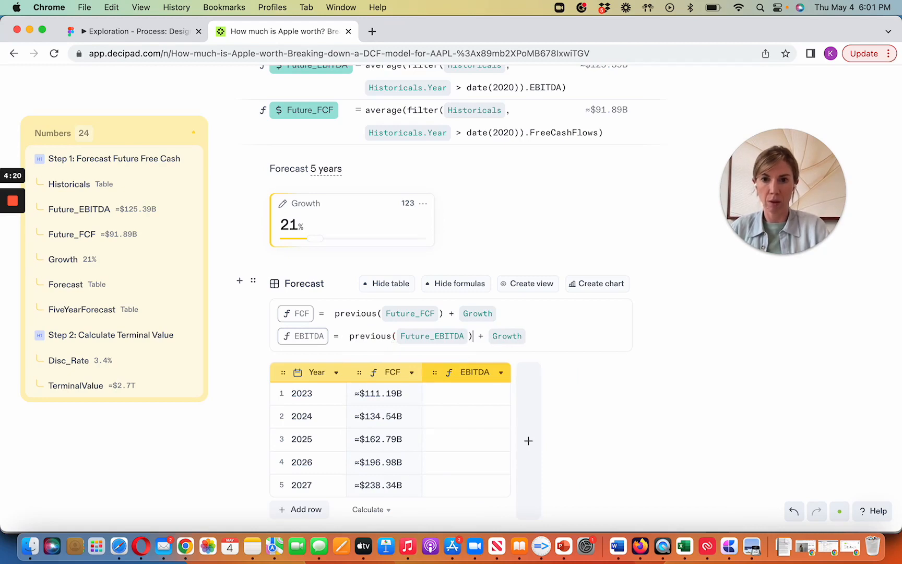
{"action": "left_click_drag", "start_coordinate": [318, 243], "coordinate": [278, 243]}
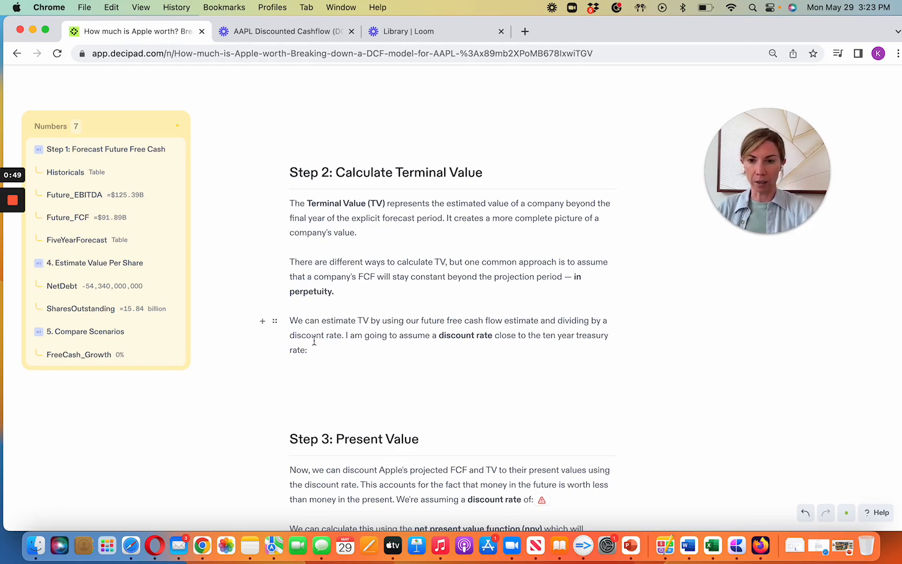
Add a number input named DiscountRate with the value 3.4% below the Step 2 terminal value text
{"action": "left_click", "coordinate": [301, 372]}
{"action": "type", "text": "= 100$"}
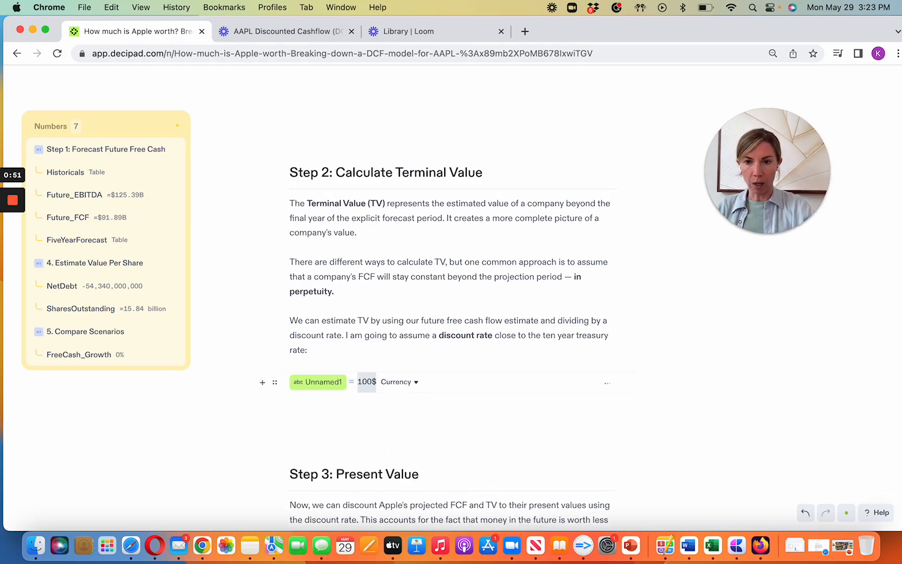
{"action": "double_click", "coordinate": [313, 383]}
{"action": "type", "text": "DiscountRate"}
{"action": "key", "text": "Tab"}
{"action": "type", "text": "3.4%"}
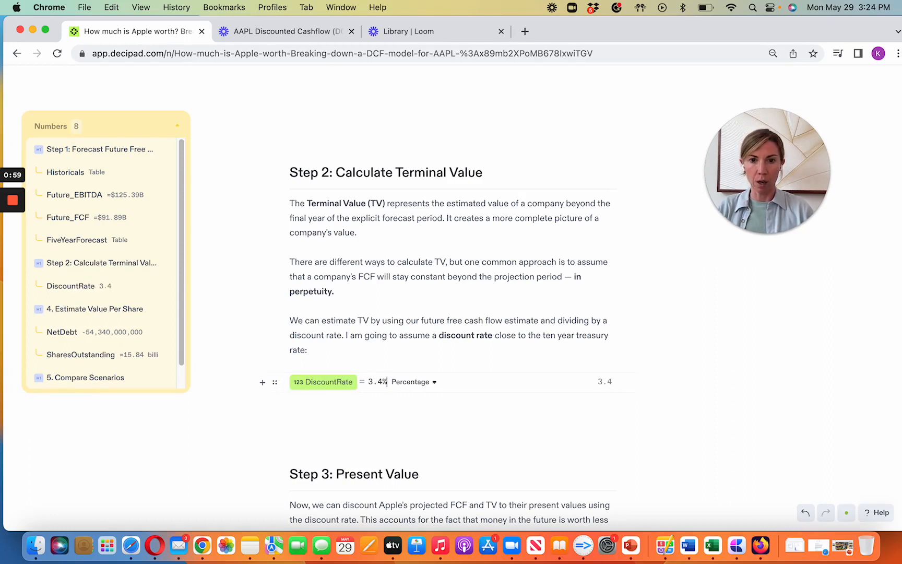
{"action": "key", "text": "Return"}
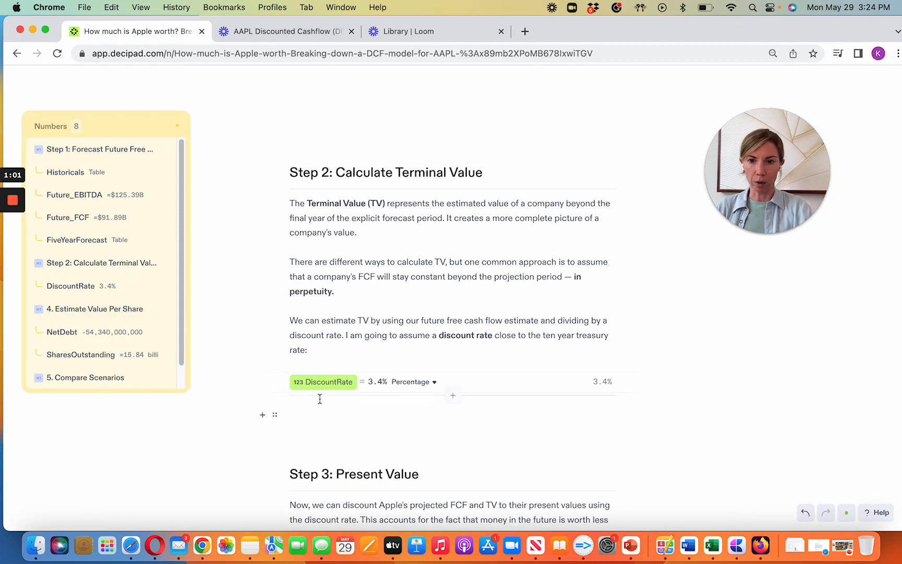
Add another number input directly below DiscountRate and name it TerminalValue
{"action": "left_click", "coordinate": [454, 397]}
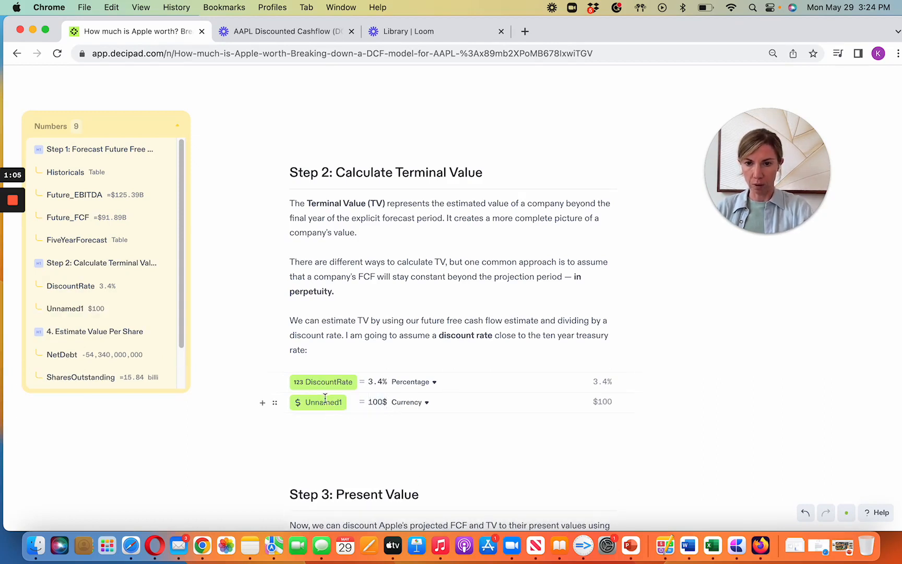
{"action": "type", "text": "Termin"}
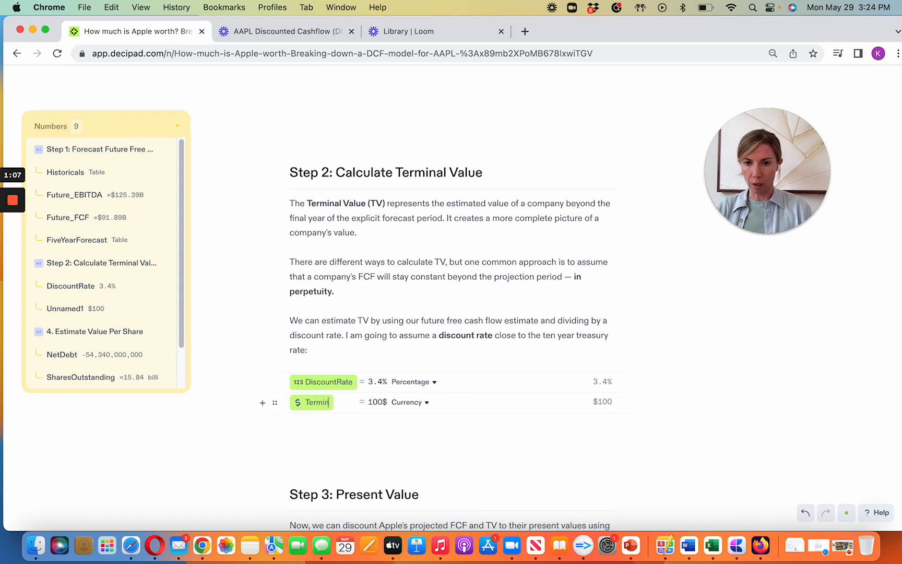
{"action": "type", "text": "alValue"}
{"action": "key", "text": "Tab"}
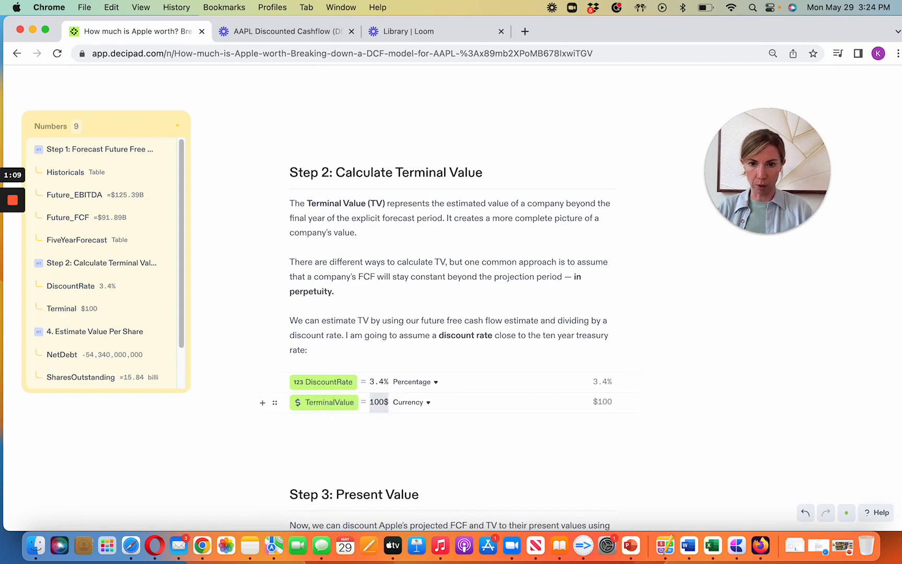
Define TerminalValue as Future_FCF / DiscountRate
{"action": "type", "text": "Fu"}
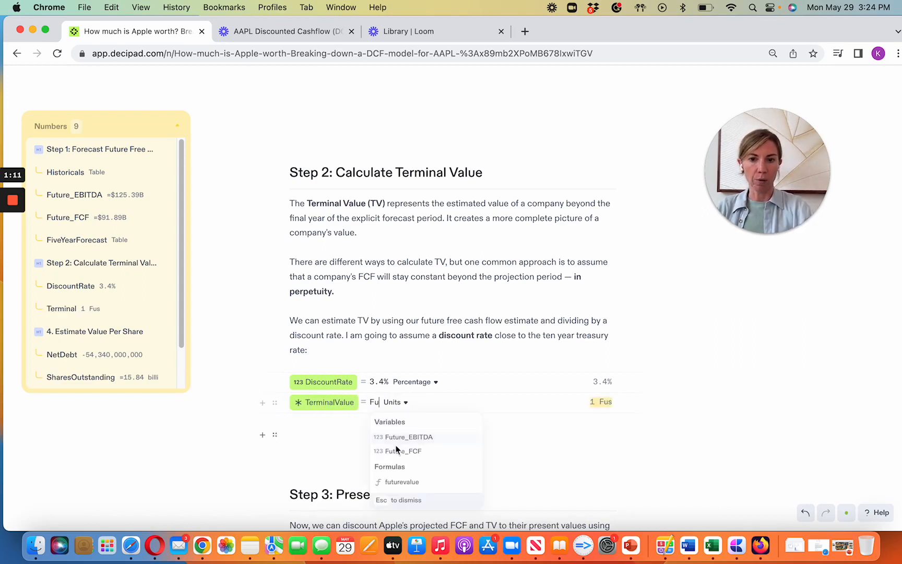
{"action": "left_click", "coordinate": [399, 451]}
{"action": "type", "text": "/"}
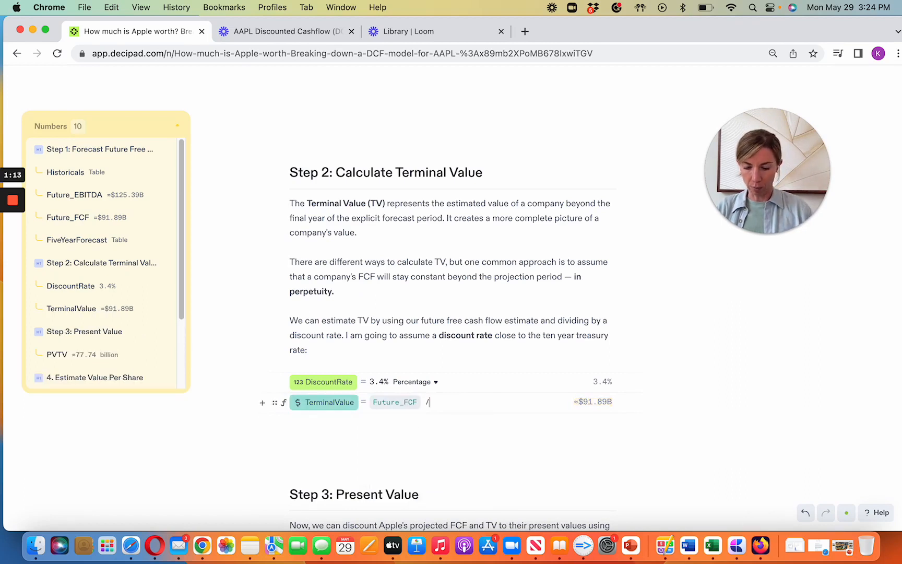
{"action": "left_click_drag", "start_coordinate": [342, 381], "coordinate": [448, 399]}
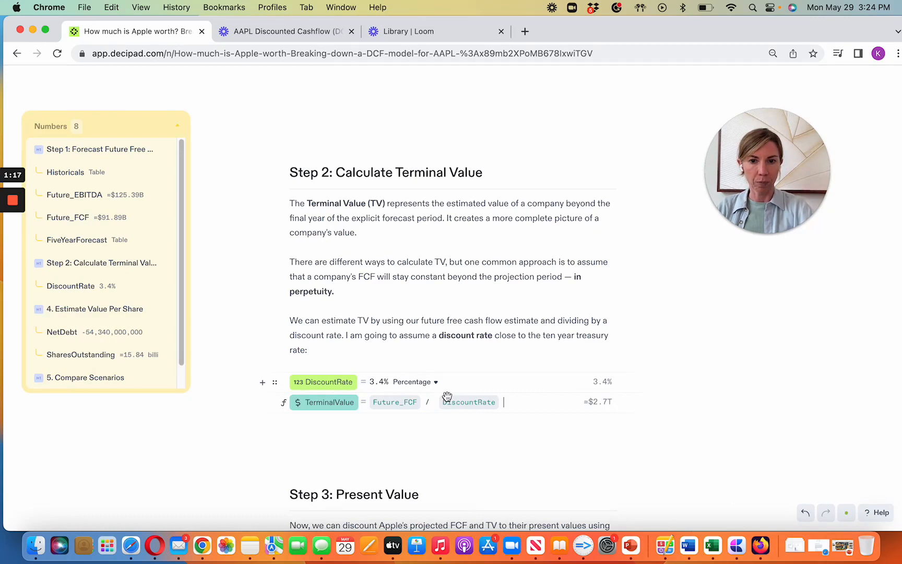
Change the DiscountRate value to 3.6%
{"action": "left_click", "coordinate": [385, 381]}
{"action": "key", "text": "BackSpace"}
{"action": "type", "text": "6"}
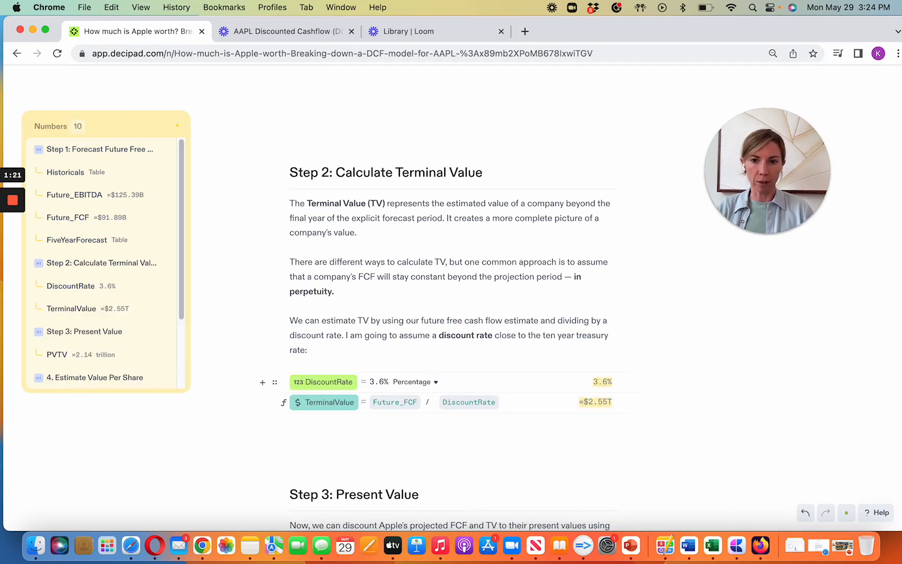
Set the DiscountRate value to 3.4%
{"action": "left_click", "coordinate": [383, 381]}
{"action": "key", "text": "BackSpace"}
{"action": "type", "text": "4"}
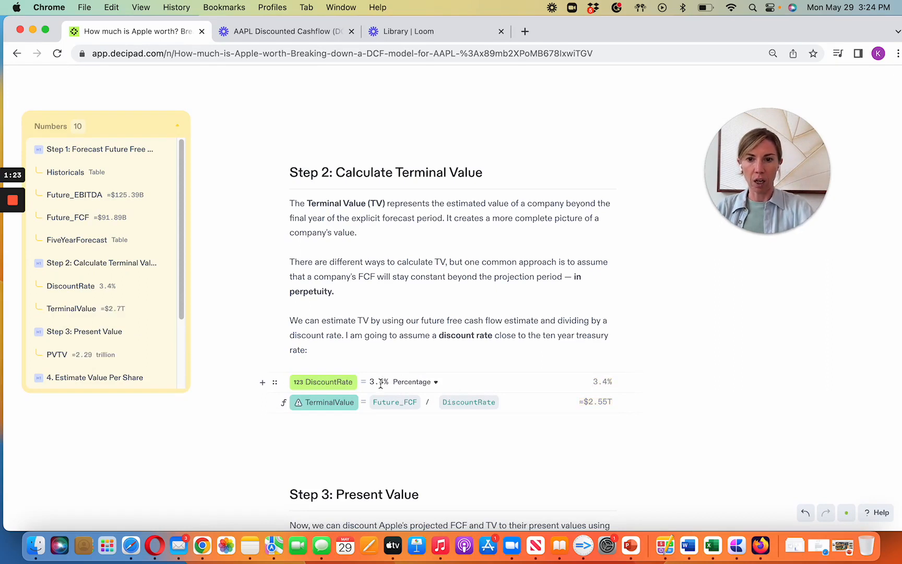
Insert DiscountRate as an inline number after "ten year treasury rate:" in Step 2, and try placing TerminalValue in the Step 2 text
{"action": "left_click_drag", "start_coordinate": [333, 382], "coordinate": [331, 348]}
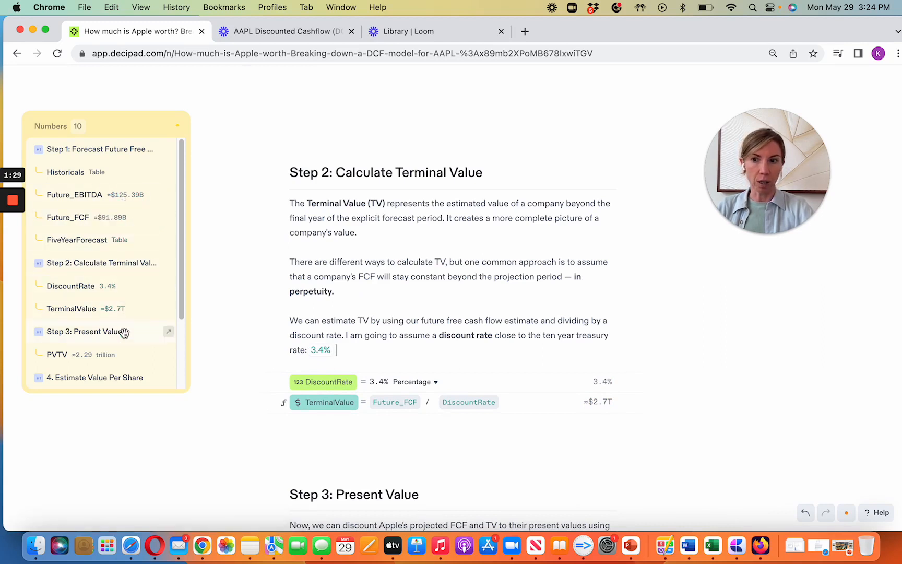
{"action": "mouse_move", "coordinate": [124, 307]}
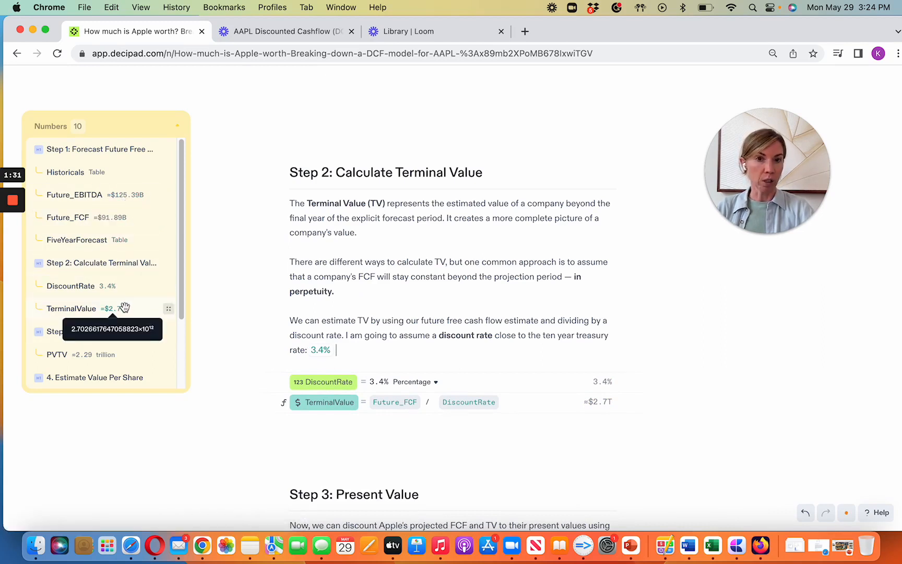
{"action": "left_click_drag", "start_coordinate": [129, 310], "coordinate": [443, 300]}
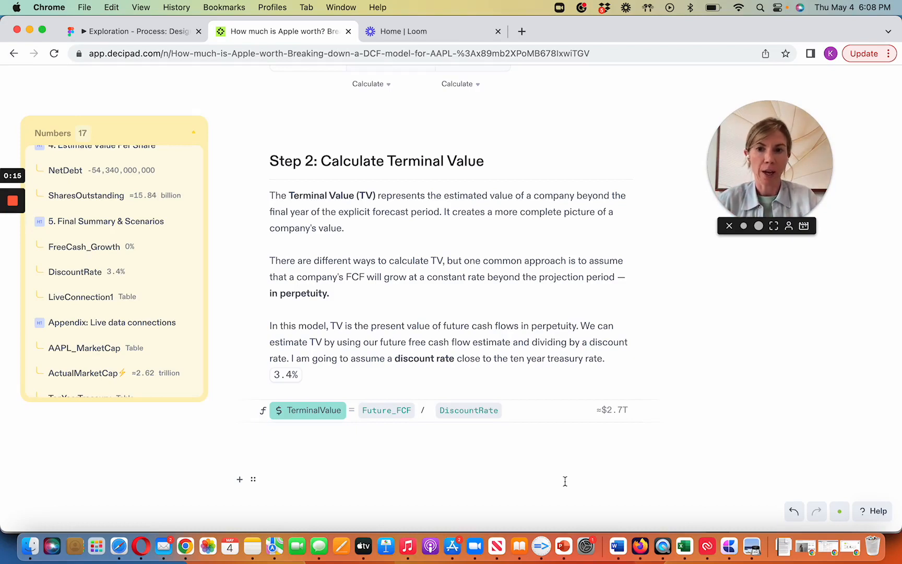
Add a number input below the net present value function paragraph in Step 3 and name it PVFC
{"action": "scroll", "coordinate": [565, 481], "scroll_direction": "down", "scroll_amount": 7}
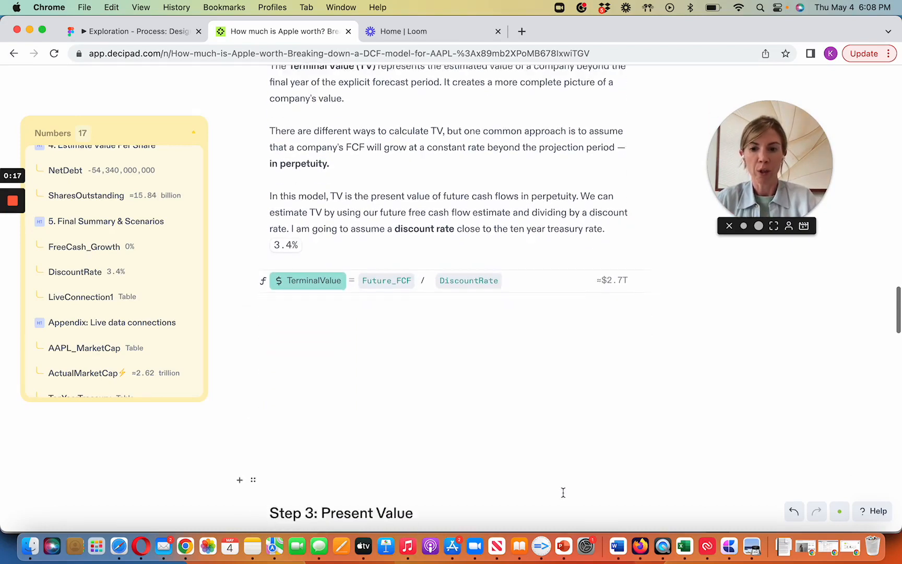
{"action": "scroll", "coordinate": [563, 493], "scroll_direction": "down", "scroll_amount": 2}
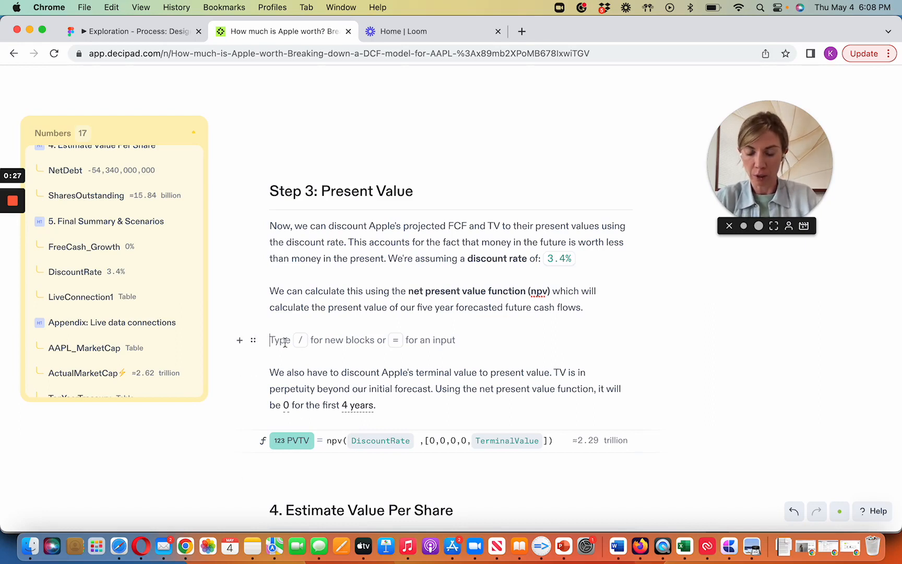
{"action": "type", "text": "= 100$"}
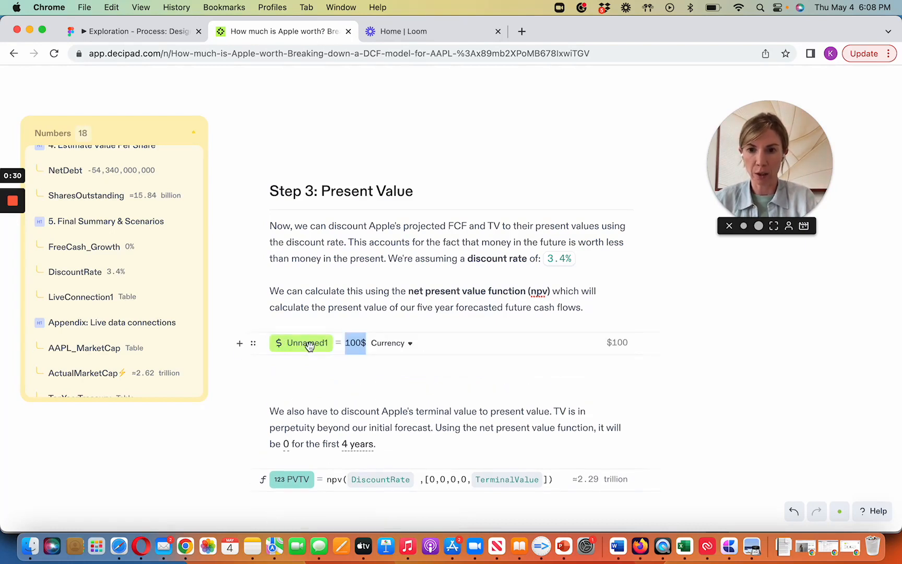
{"action": "double_click", "coordinate": [309, 344]}
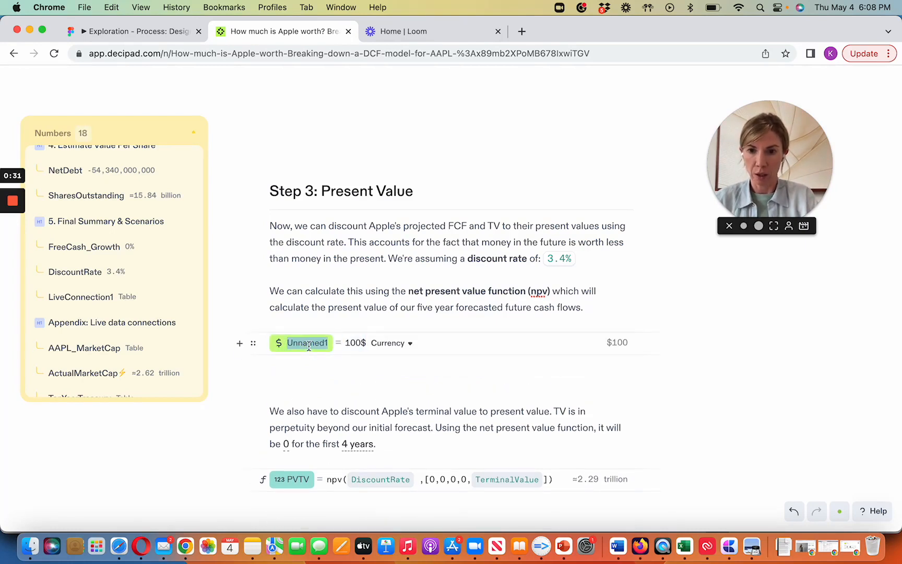
{"action": "type", "text": "PV"}
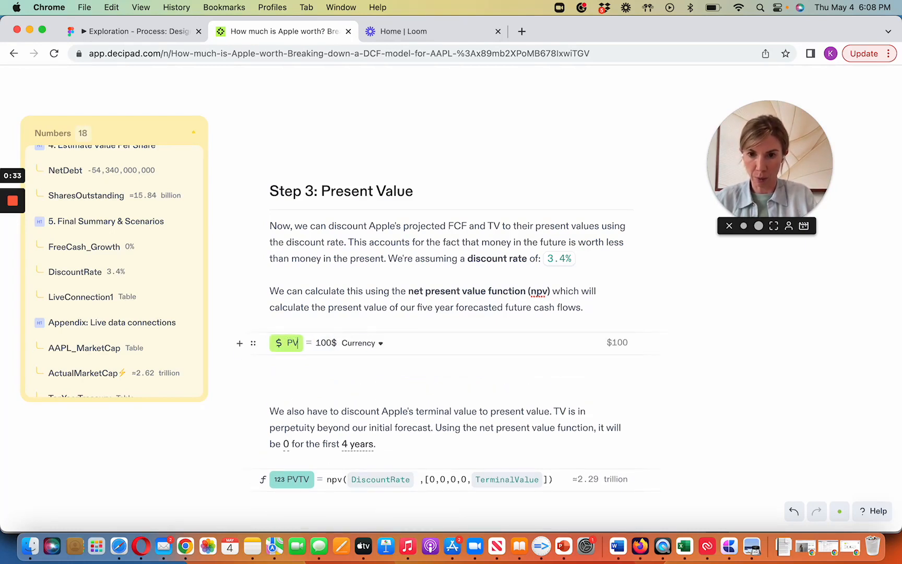
{"action": "type", "text": "FC"}
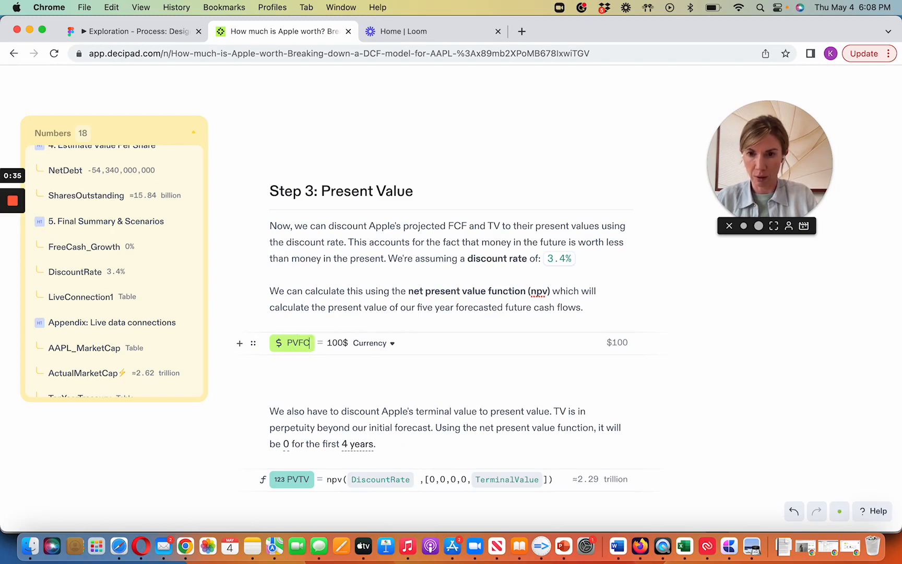
Replace PVFC's default value with an npv formula that takes DiscountRate as its first argument
{"action": "double_click", "coordinate": [332, 342]}
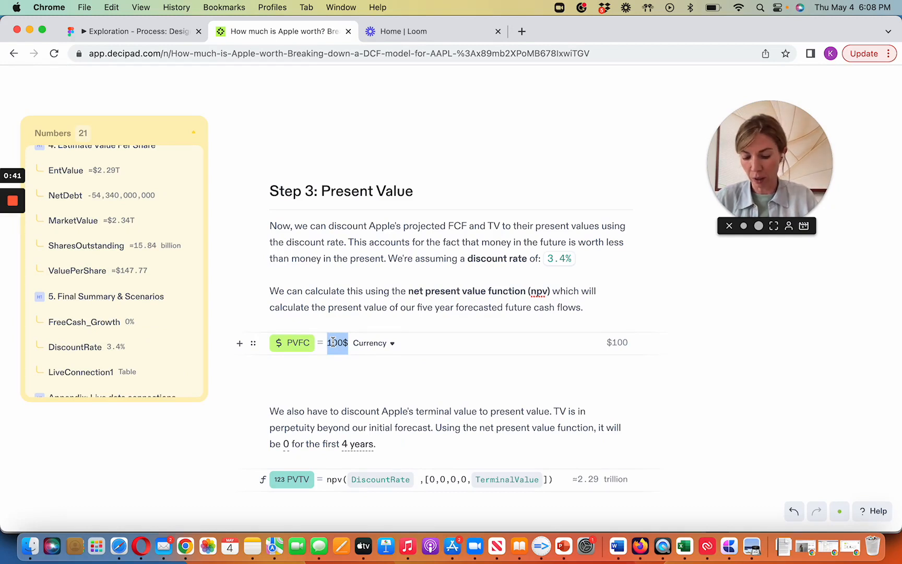
{"action": "type", "text": "n"}
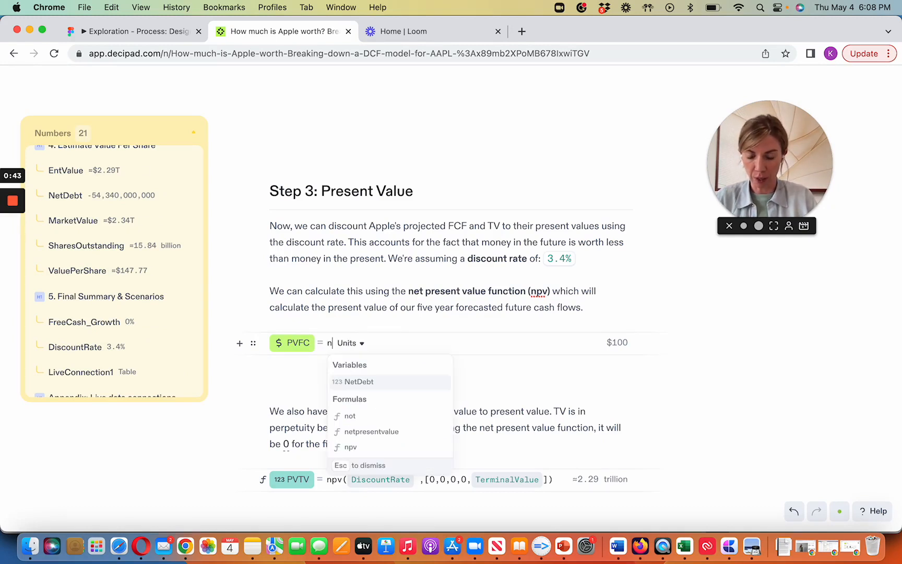
{"action": "type", "text": "pv"}
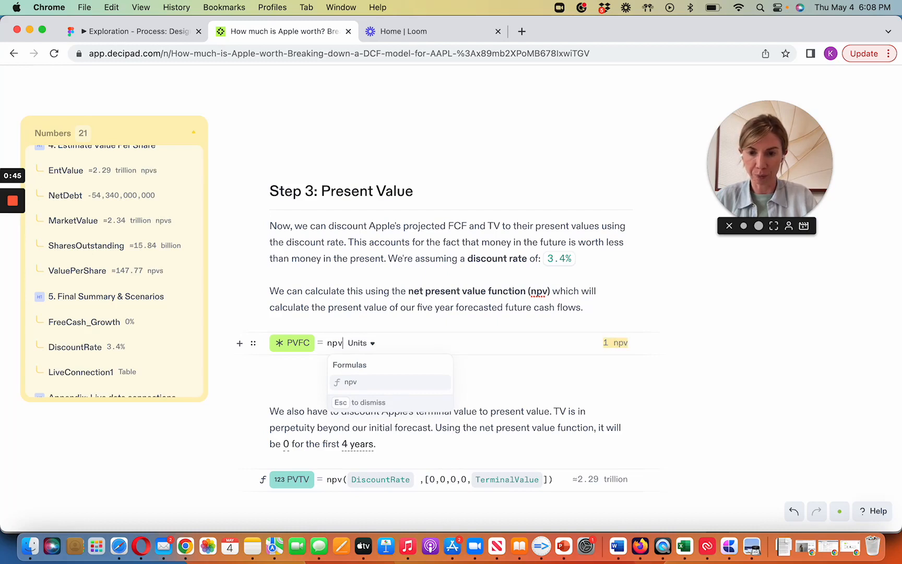
{"action": "key", "text": "Return"}
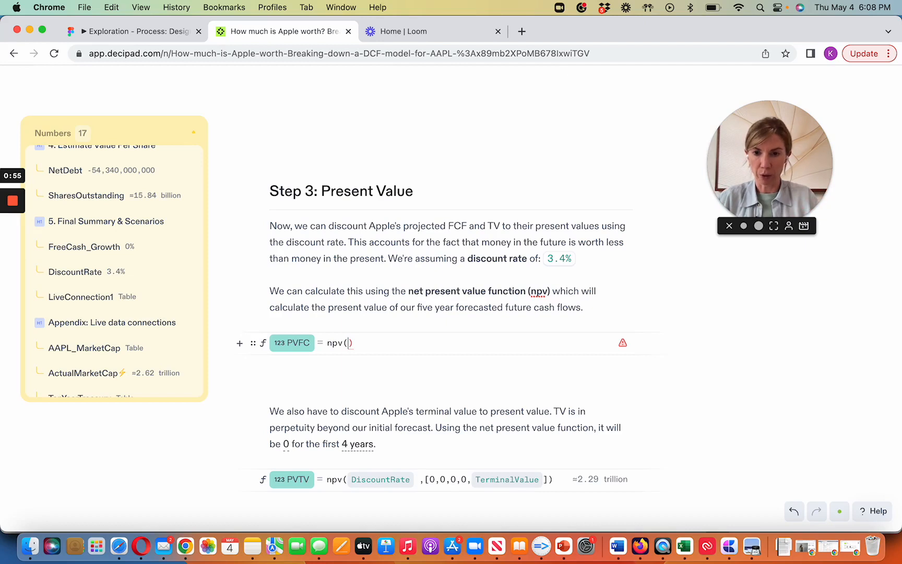
{"action": "type", "text": "dis"}
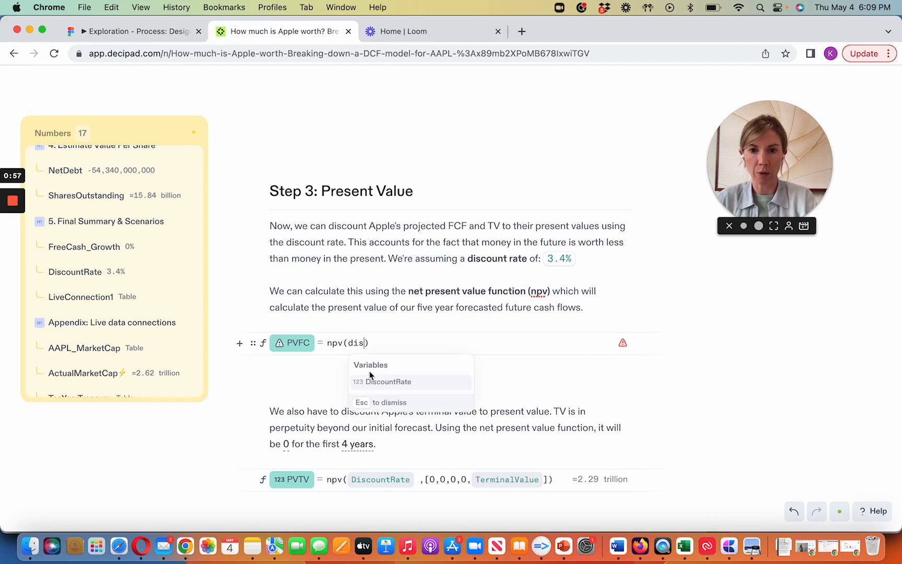
{"action": "left_click", "coordinate": [386, 382]}
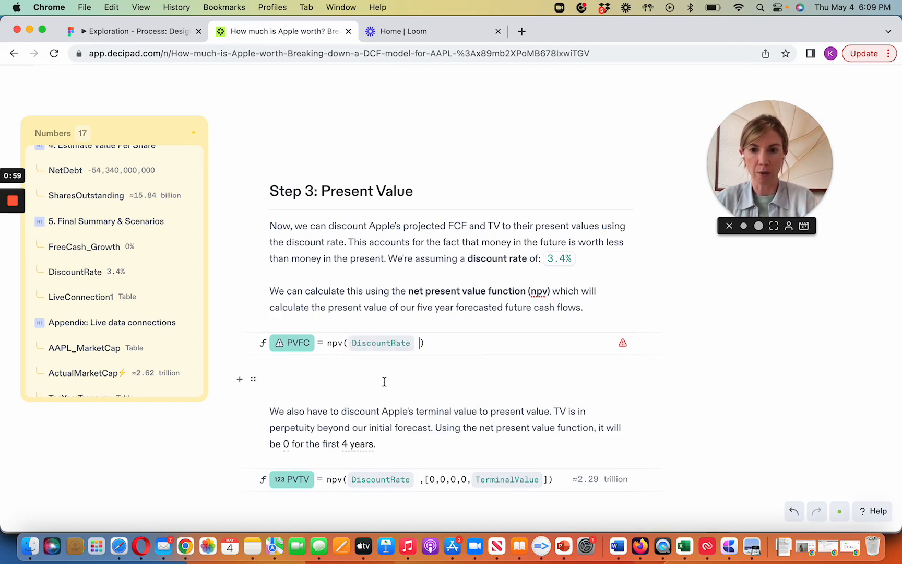
{"action": "type", "text": ","}
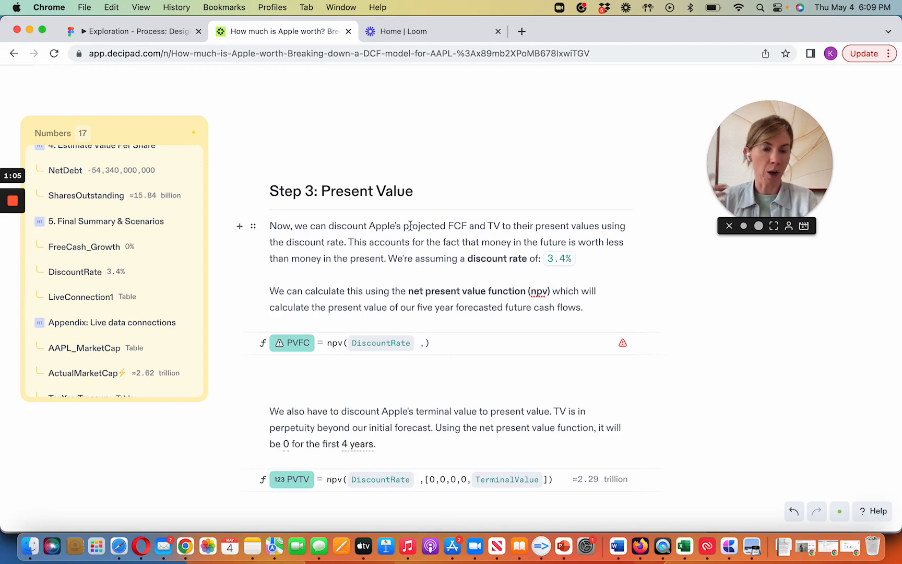
Complete PVFC's npv formula with FiveYearForecast.FCF, the forecast table's FCF column, as the second argument
{"action": "scroll", "coordinate": [409, 226], "scroll_direction": "up", "scroll_amount": 15}
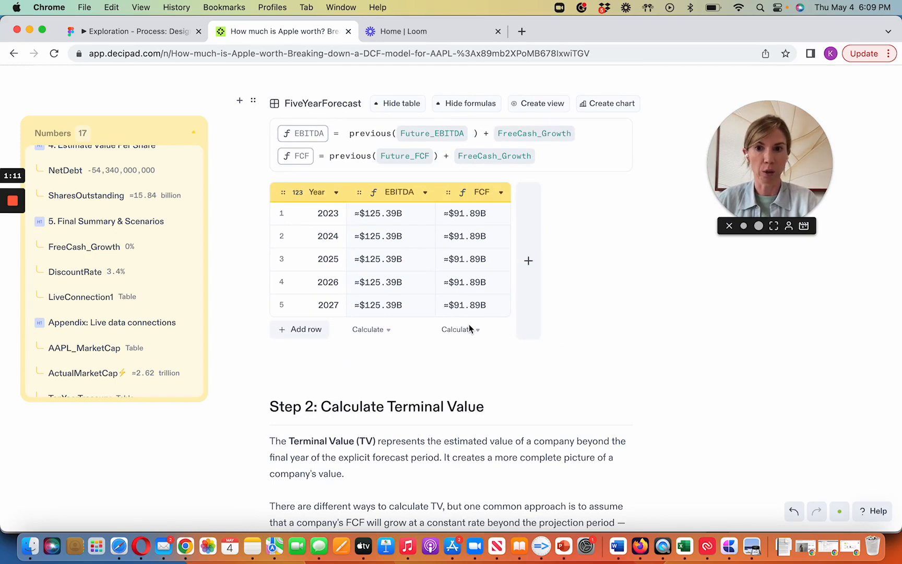
{"action": "scroll", "coordinate": [425, 293], "scroll_direction": "down", "scroll_amount": 10}
{"action": "scroll", "coordinate": [434, 325], "scroll_direction": "down", "scroll_amount": 8}
{"action": "type", "text": "For"}
{"action": "key", "text": "BackSpace"}
{"action": "key", "text": "BackSpace"}
{"action": "key", "text": "BackSpace"}
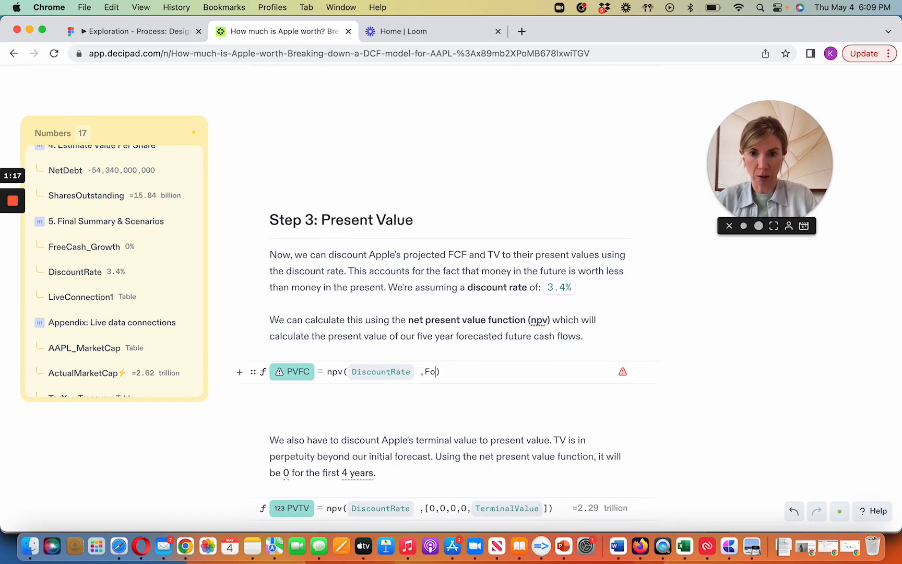
{"action": "type", "text": "Five"}
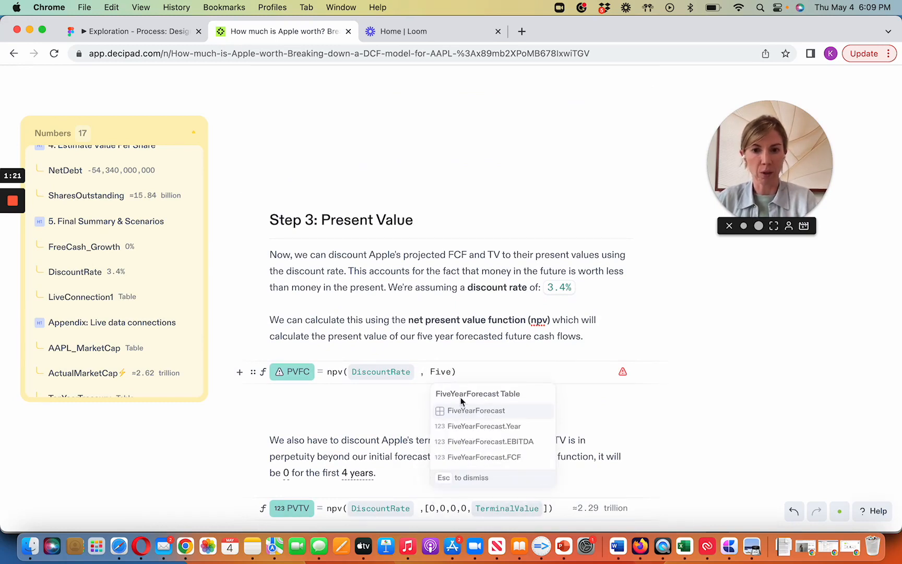
{"action": "left_click", "coordinate": [480, 459]}
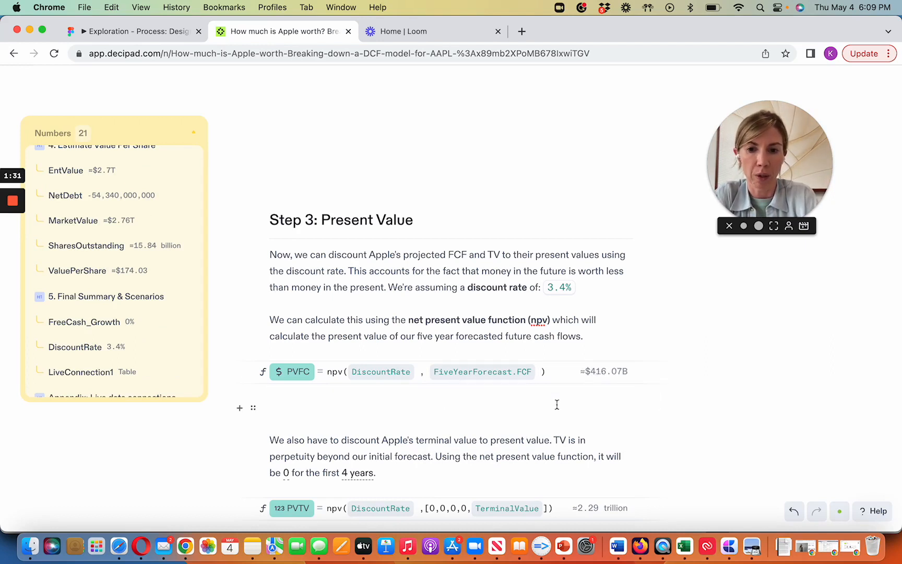
Examine how the PVTV formula discounts TerminalValue, comparing it with the TerminalValue definition in Step 2 and the PVFC formula
{"action": "scroll", "coordinate": [499, 413], "scroll_direction": "down", "scroll_amount": 2}
{"action": "scroll", "coordinate": [499, 413], "scroll_direction": "up", "scroll_amount": 1}
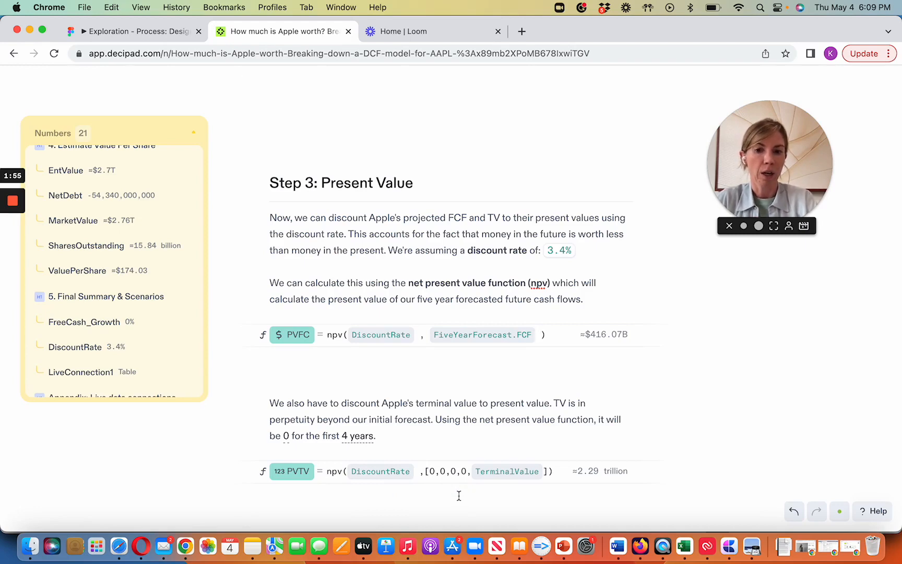
{"action": "mouse_move", "coordinate": [509, 472]}
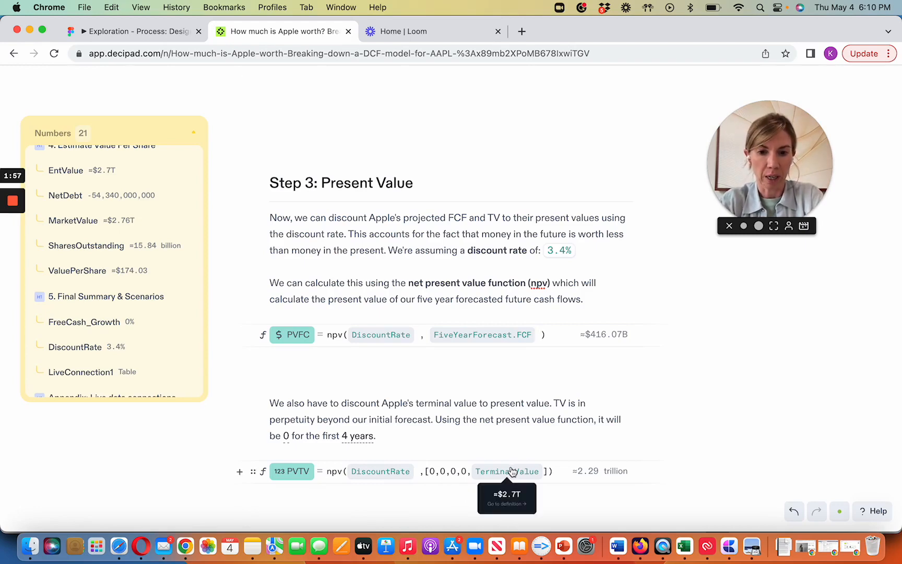
{"action": "scroll", "coordinate": [517, 411], "scroll_direction": "up", "scroll_amount": 3}
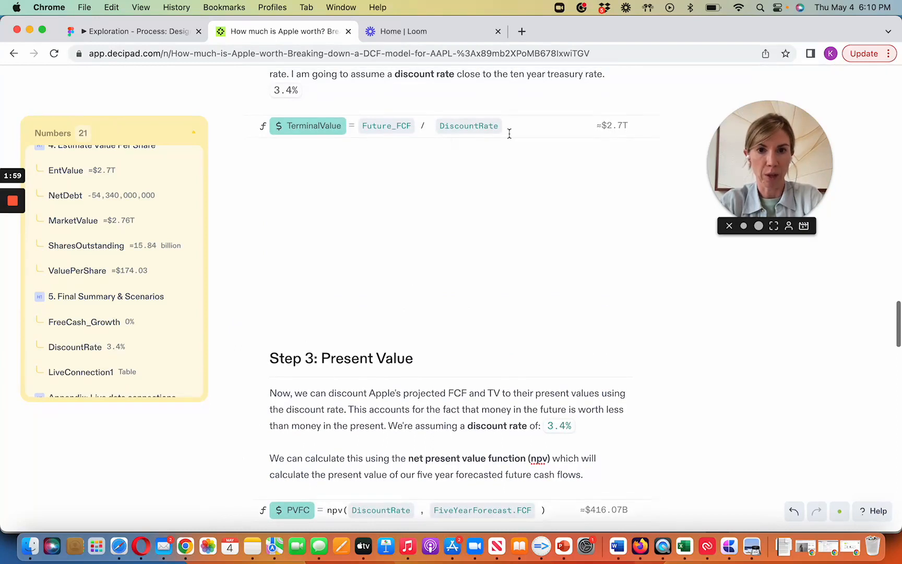
{"action": "scroll", "coordinate": [596, 182], "scroll_direction": "down", "scroll_amount": 3}
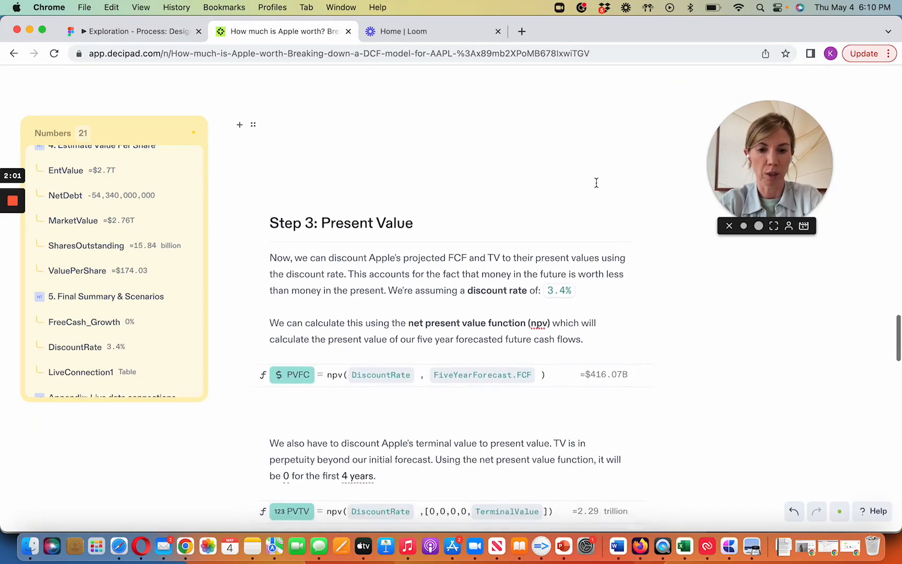
{"action": "scroll", "coordinate": [553, 437], "scroll_direction": "down", "scroll_amount": 1}
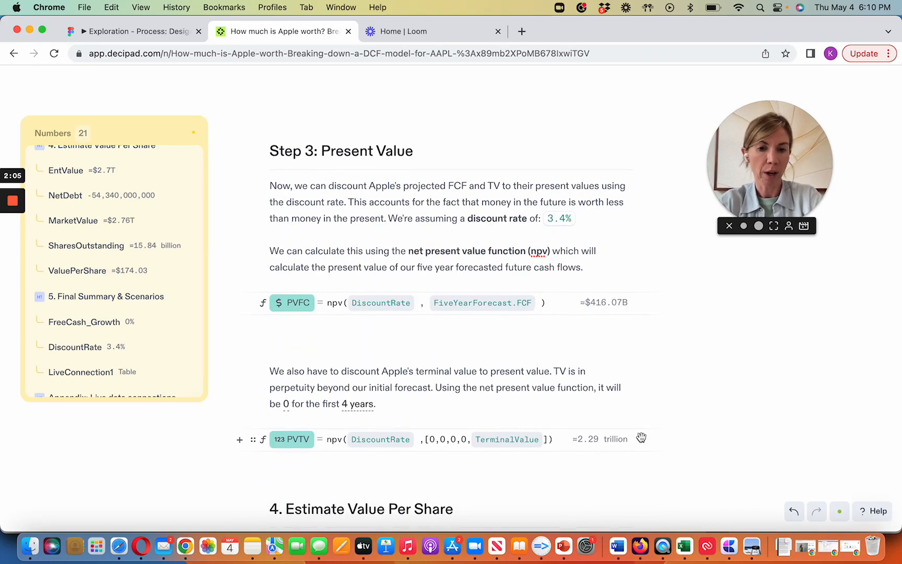
{"action": "scroll", "coordinate": [656, 427], "scroll_direction": "up", "scroll_amount": 3}
{"action": "scroll", "coordinate": [657, 428], "scroll_direction": "up", "scroll_amount": 2}
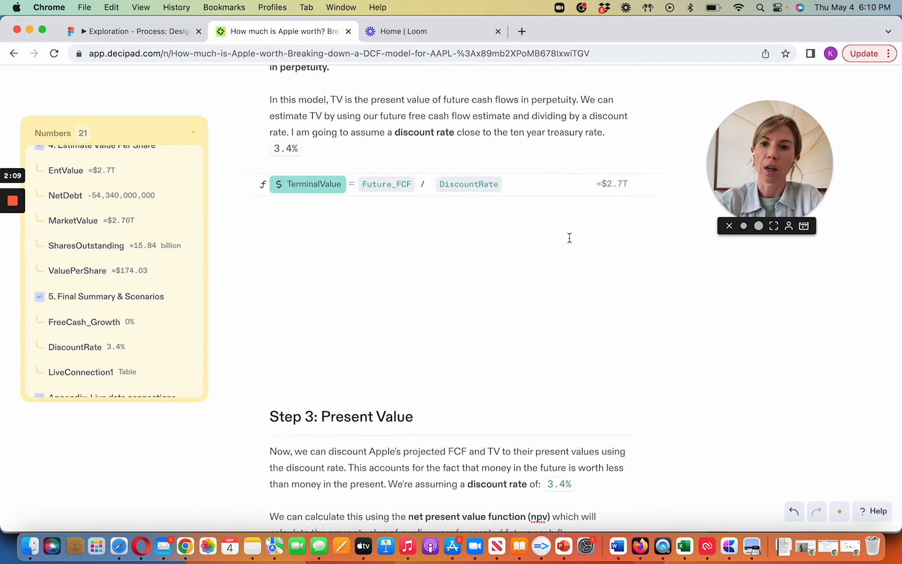
{"action": "scroll", "coordinate": [569, 238], "scroll_direction": "down", "scroll_amount": 3}
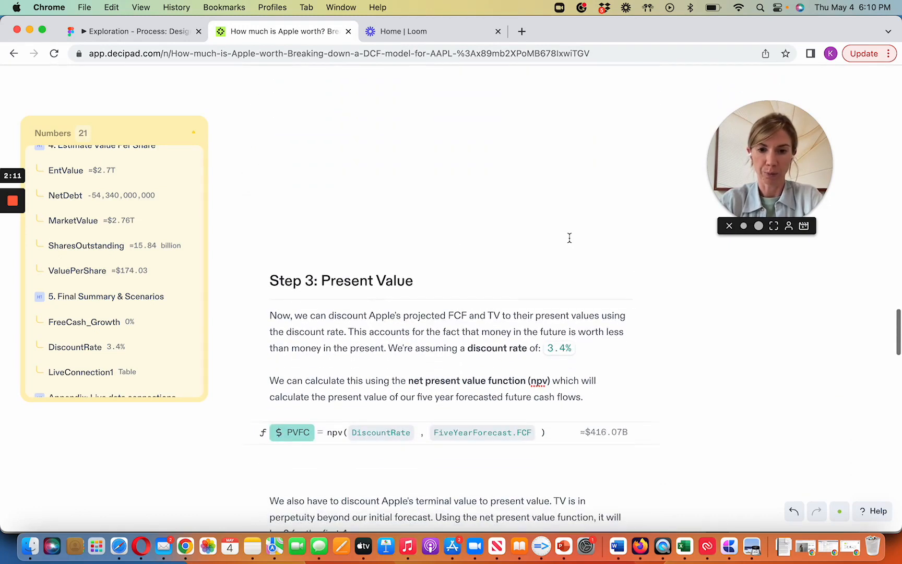
{"action": "scroll", "coordinate": [570, 238], "scroll_direction": "down", "scroll_amount": 2}
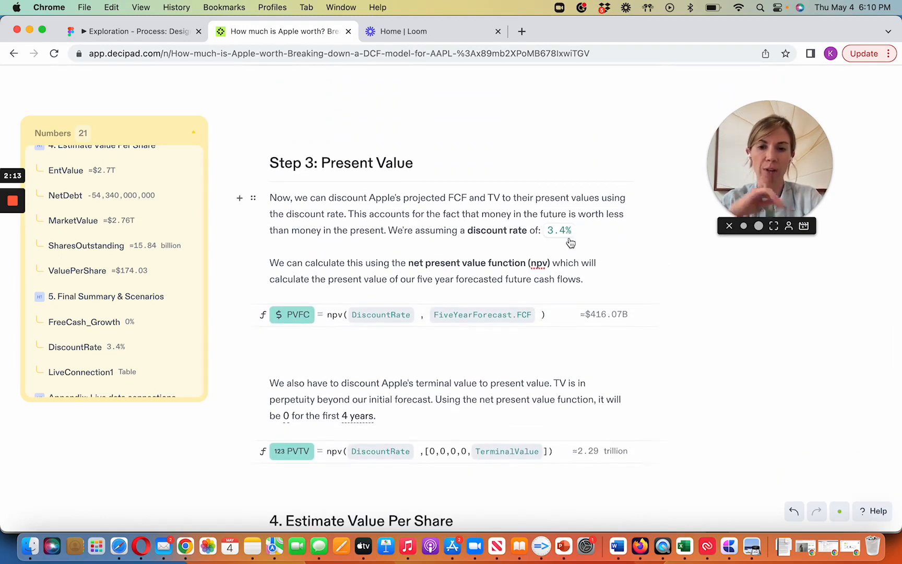
{"action": "mouse_move", "coordinate": [571, 243]}
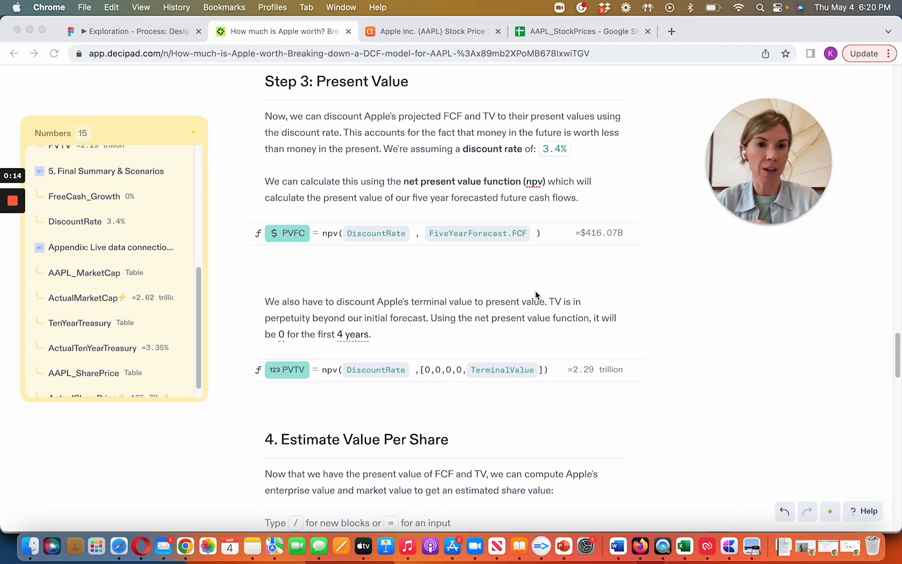
Add a number input below the introductory paragraph of section 4, Estimate Value Per Share, and name it EntValue
{"action": "scroll", "coordinate": [497, 362], "scroll_direction": "down", "scroll_amount": 4}
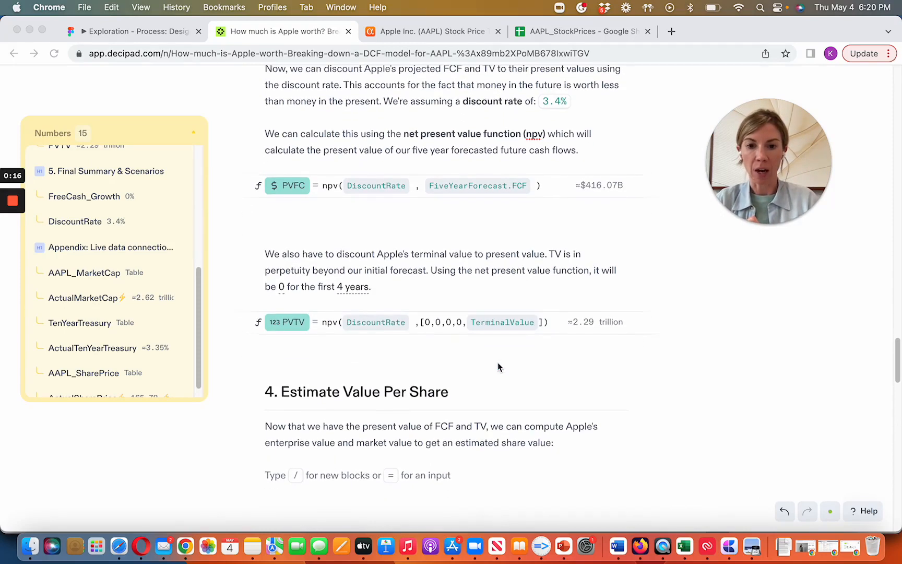
{"action": "left_click", "coordinate": [340, 418]}
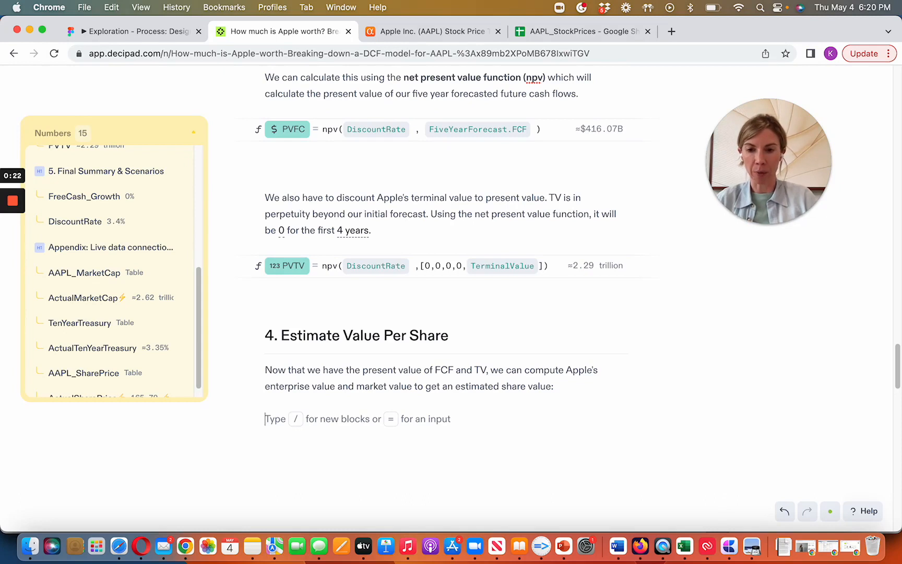
{"action": "key", "text": "="}
{"action": "double_click", "coordinate": [316, 423]}
{"action": "type", "text": "E"}
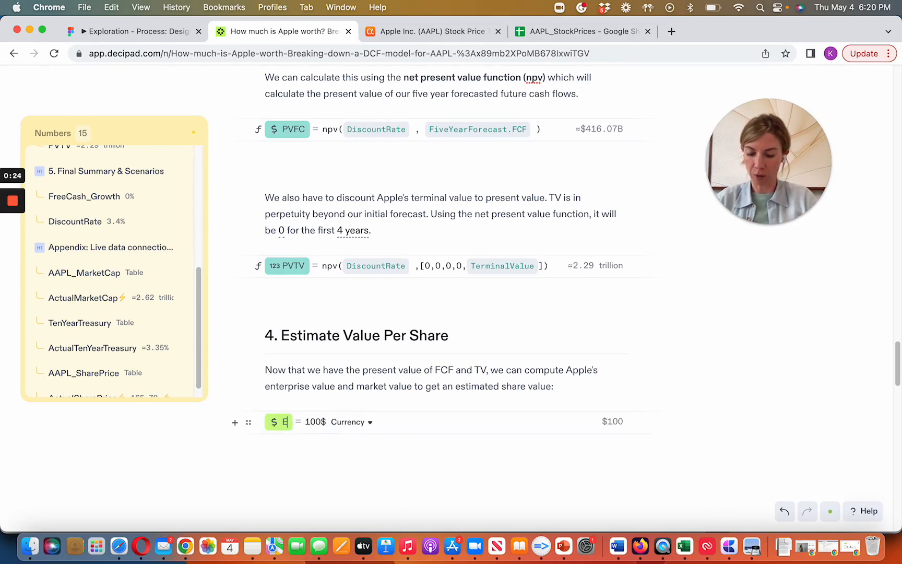
{"action": "type", "text": "ntValue"}
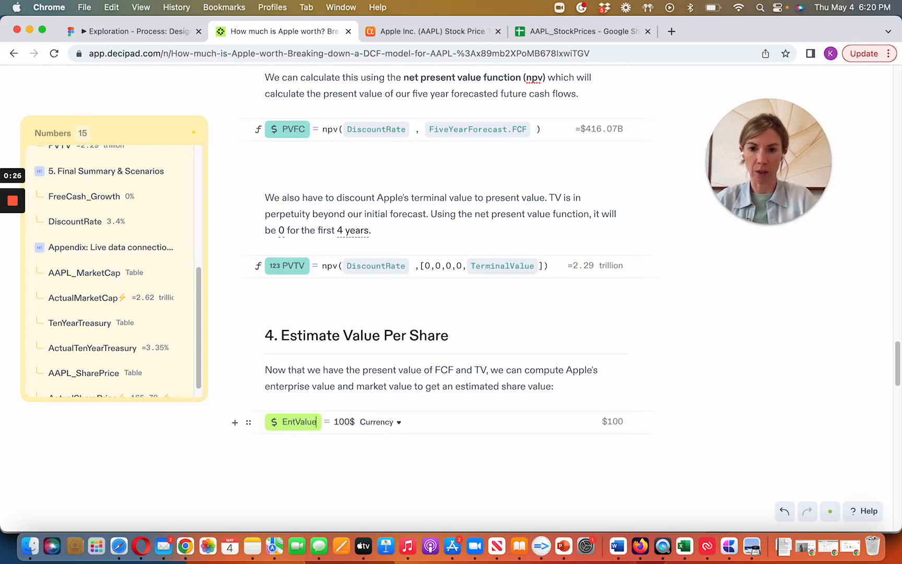
Replace EntValue's default value with a formula that adds the variables PVFC and PVTV
{"action": "double_click", "coordinate": [341, 423]}
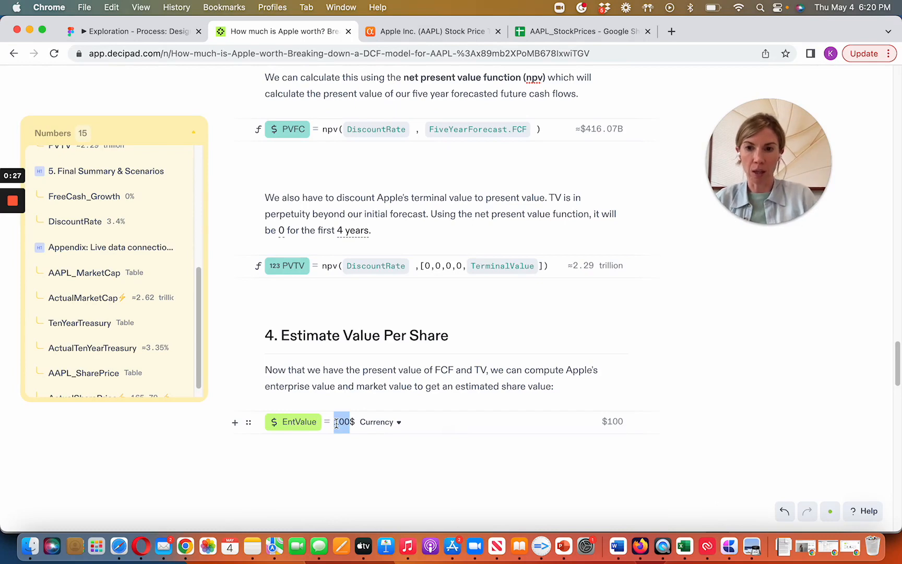
{"action": "type", "text": "00"}
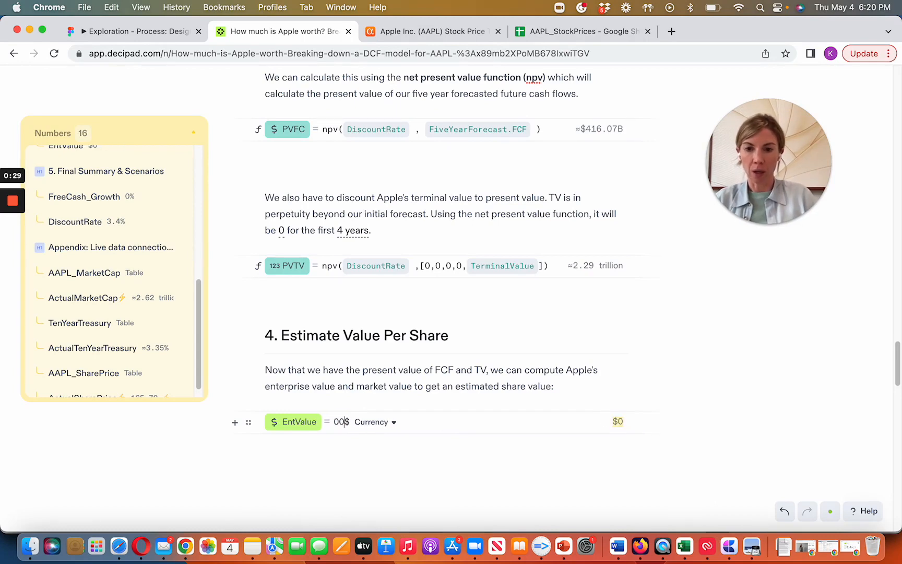
{"action": "key", "text": "ctrl+super+space"}
{"action": "left_click", "coordinate": [349, 422]}
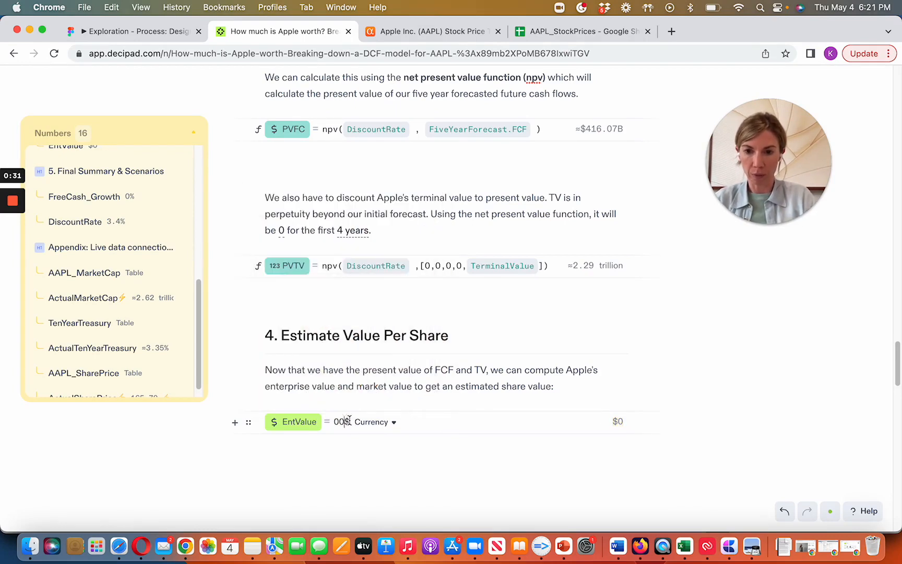
{"action": "key", "text": "BackSpace"}
{"action": "key", "text": "BackSpace"}
{"action": "key", "text": "BackSpace"}
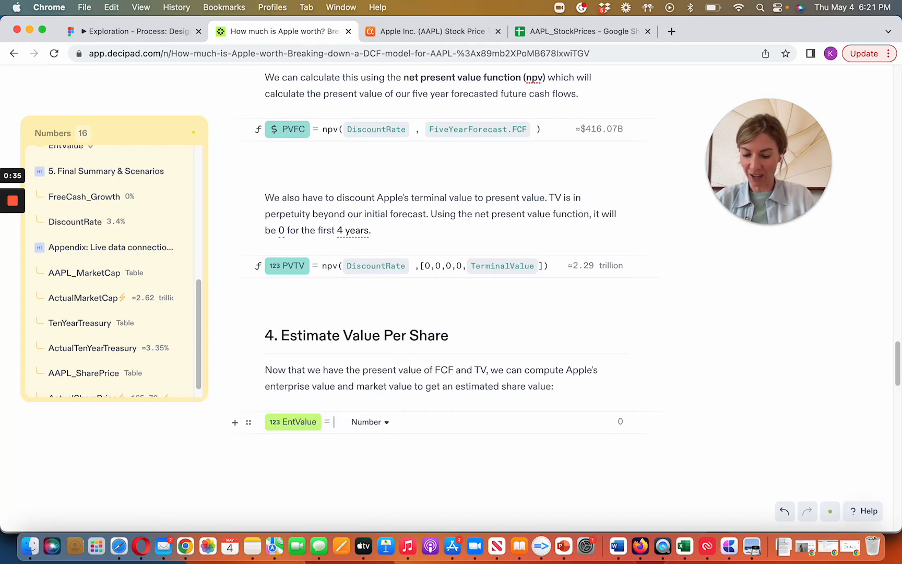
{"action": "type", "text": "PV"}
{"action": "left_click", "coordinate": [360, 460]}
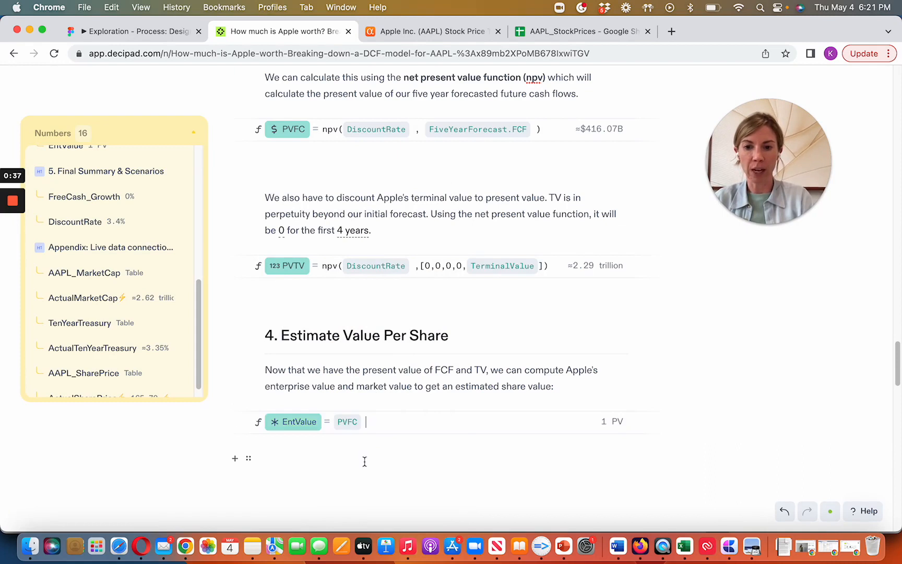
{"action": "type", "text": "+ "}
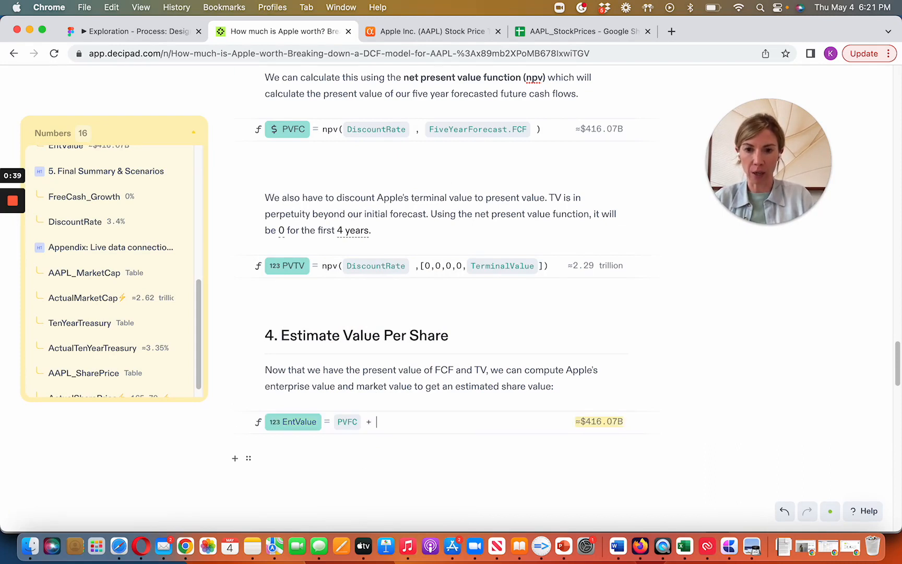
{"action": "type", "text": "PV"}
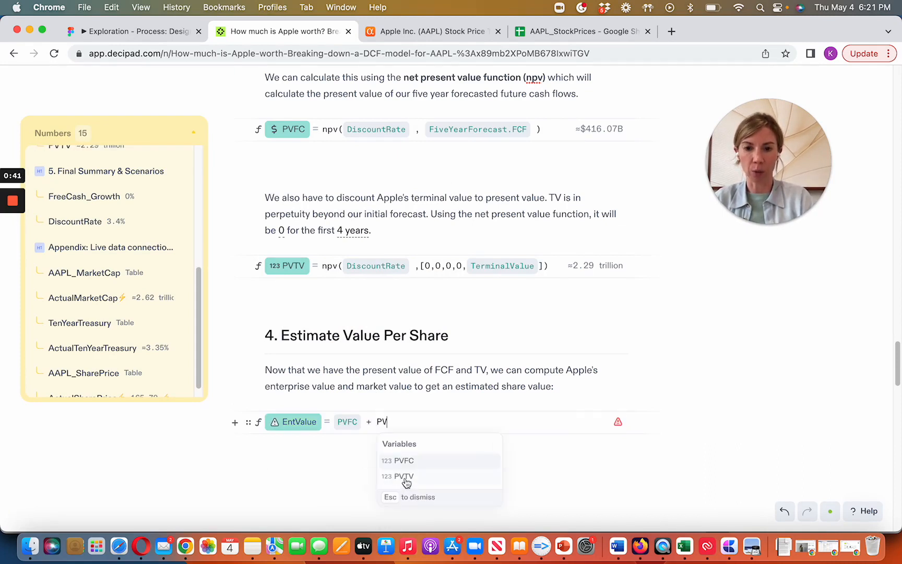
{"action": "left_click", "coordinate": [405, 476]}
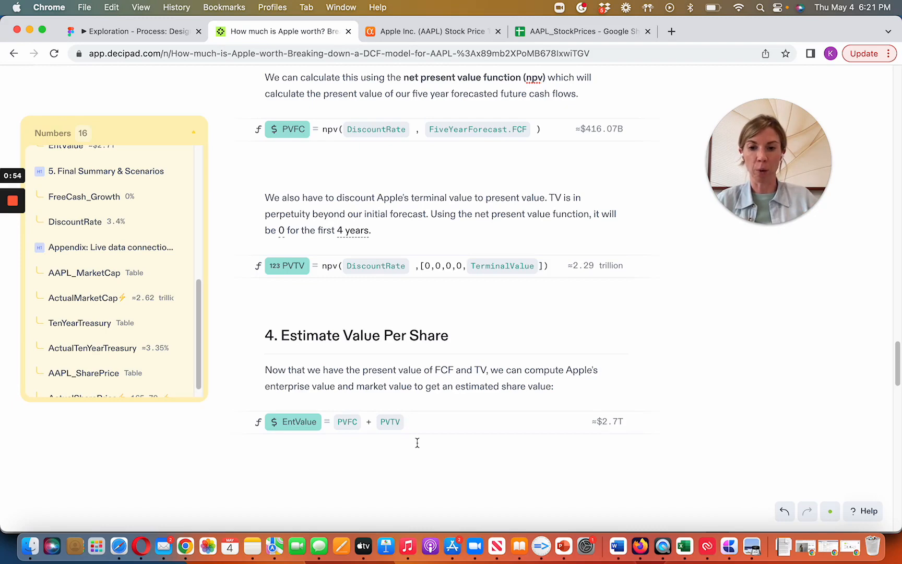
Add a new formula line below EntValue and name it NetDebt
{"action": "key", "text": "Return"}
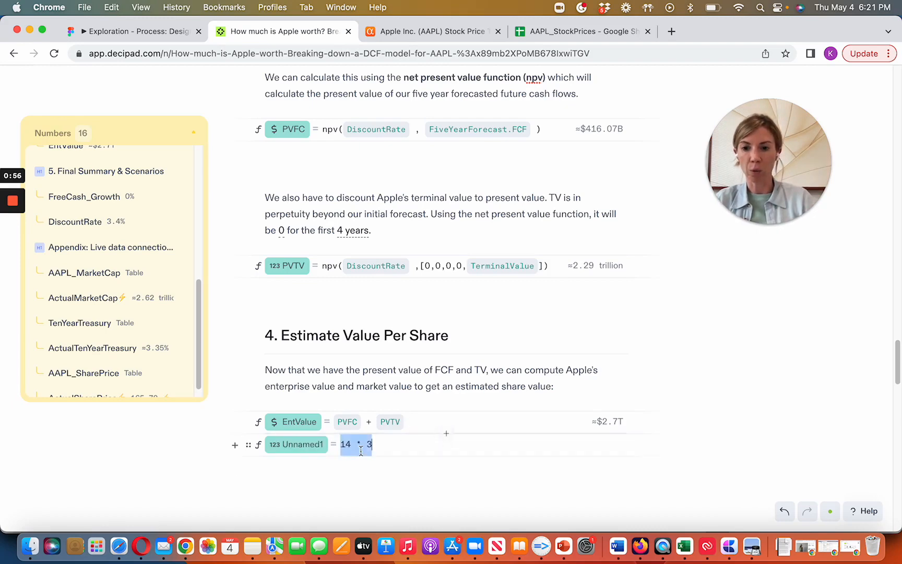
{"action": "double_click", "coordinate": [313, 448]}
{"action": "type", "text": "Net"}
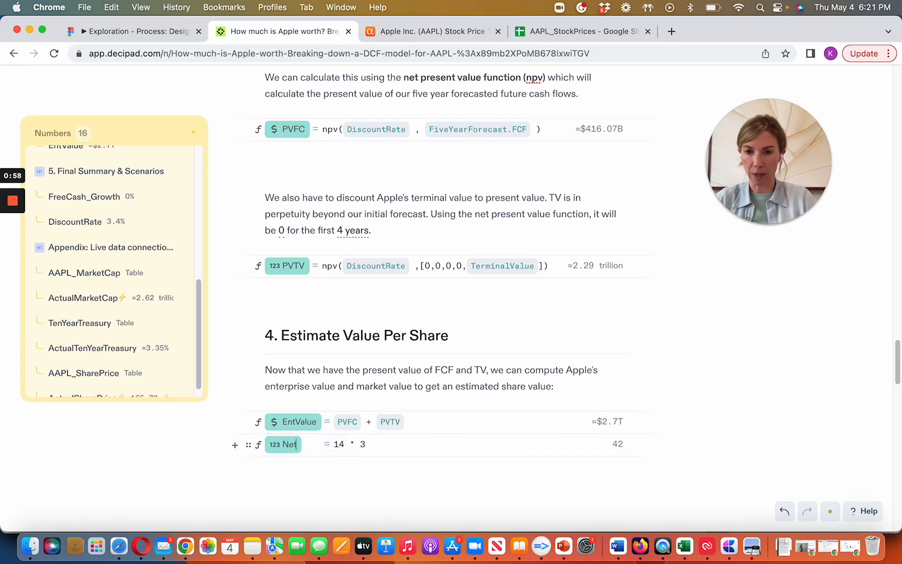
{"action": "type", "text": "Debt"}
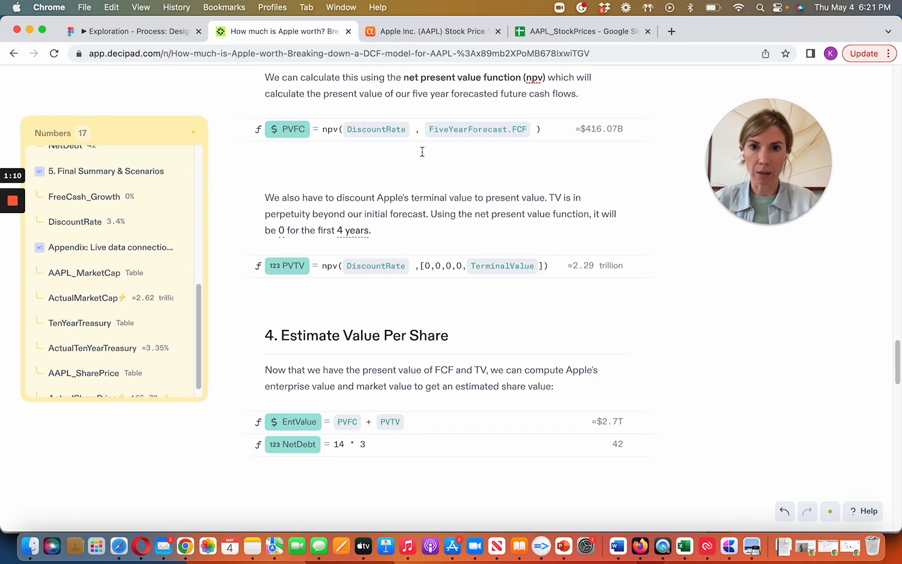
Switch to Seeking Alpha's AAPL page and find the latest Net Debt figure in Apple's balance sheet
{"action": "left_click", "coordinate": [432, 31]}
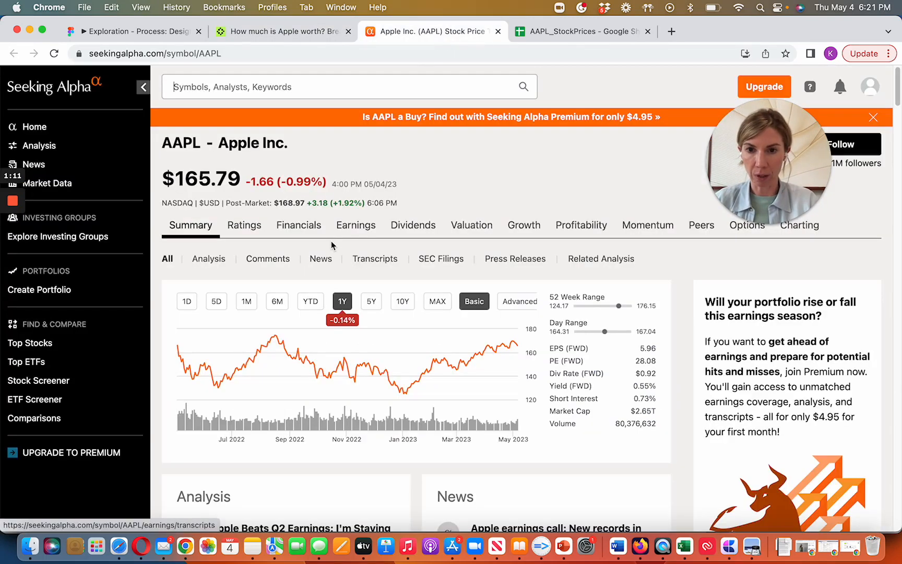
{"action": "left_click", "coordinate": [312, 228]}
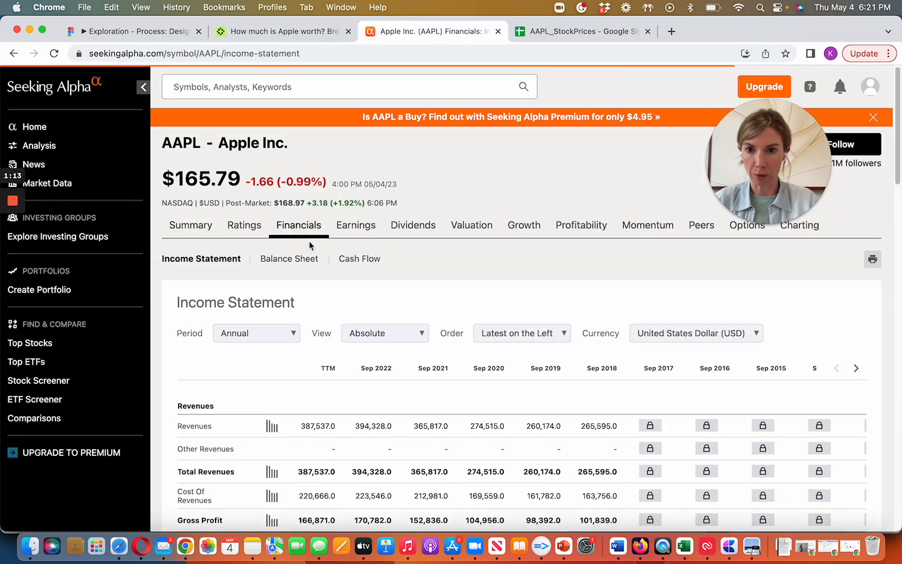
{"action": "left_click", "coordinate": [302, 260]}
{"action": "scroll", "coordinate": [293, 353], "scroll_direction": "down", "scroll_amount": 8}
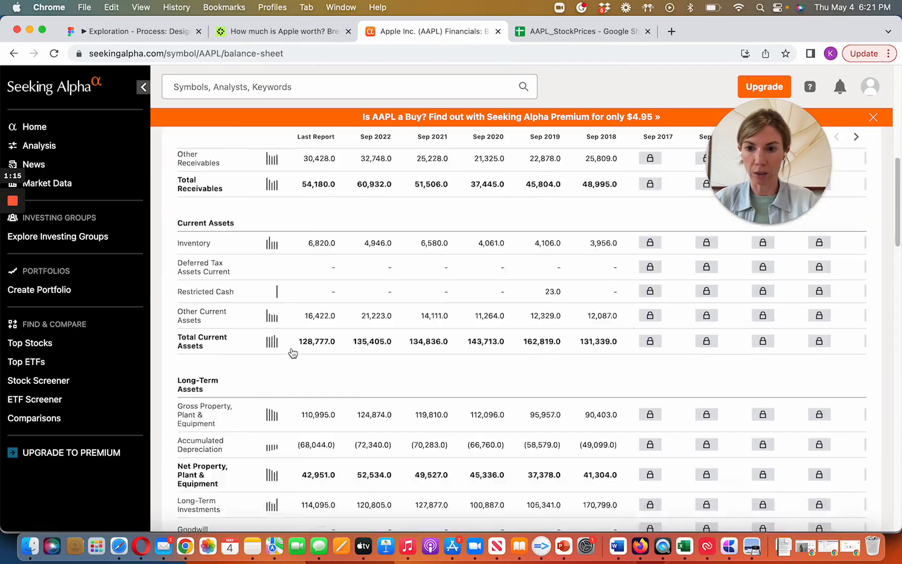
{"action": "scroll", "coordinate": [293, 353], "scroll_direction": "down", "scroll_amount": 15}
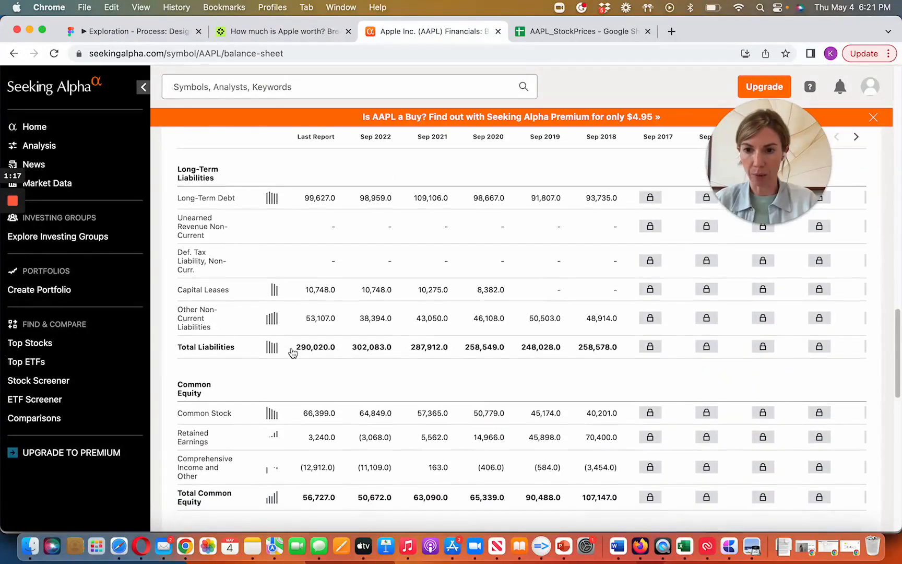
{"action": "scroll", "coordinate": [293, 352], "scroll_direction": "down", "scroll_amount": 12}
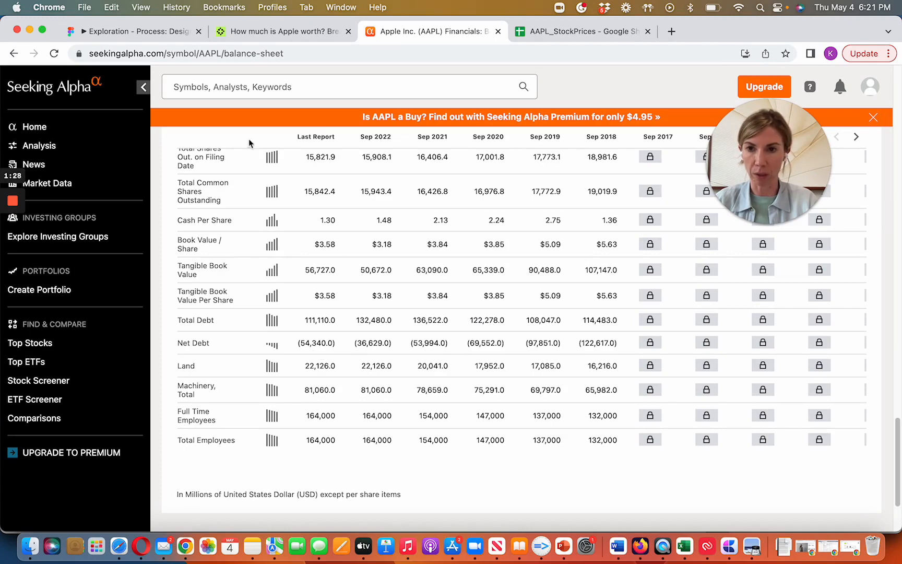
Return to the Decipad notebook and replace NetDebt's default formula with -54340 millions
{"action": "left_click", "coordinate": [241, 36]}
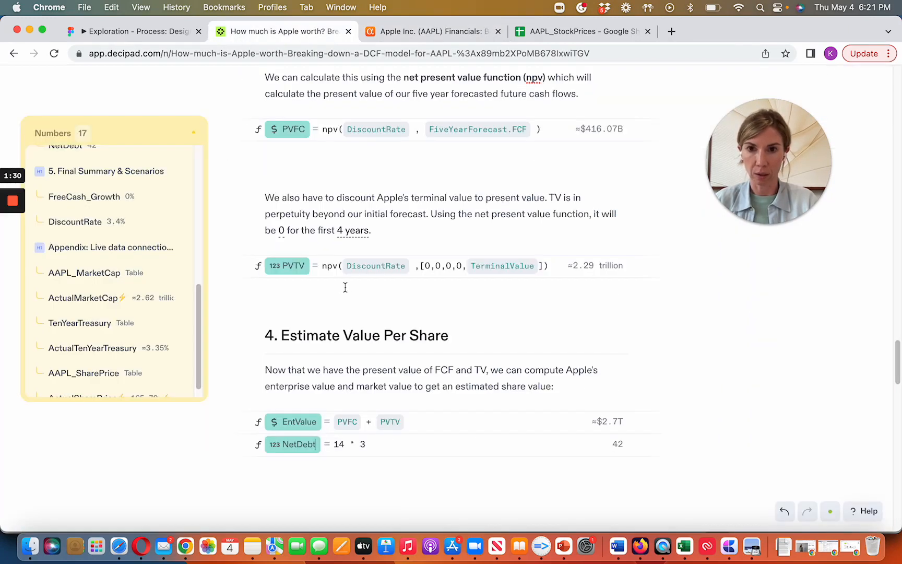
{"action": "triple_click", "coordinate": [346, 445]}
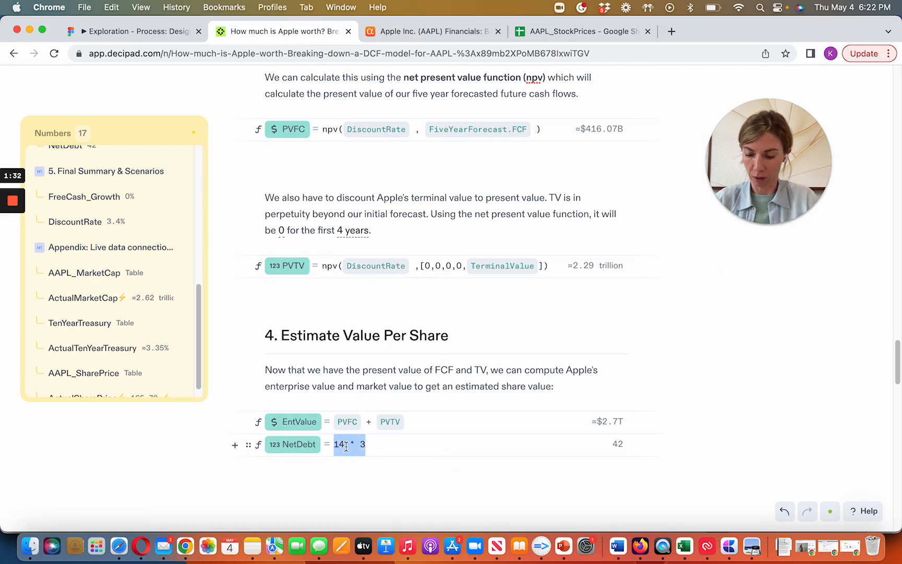
{"action": "type", "text": "54340 millions"}
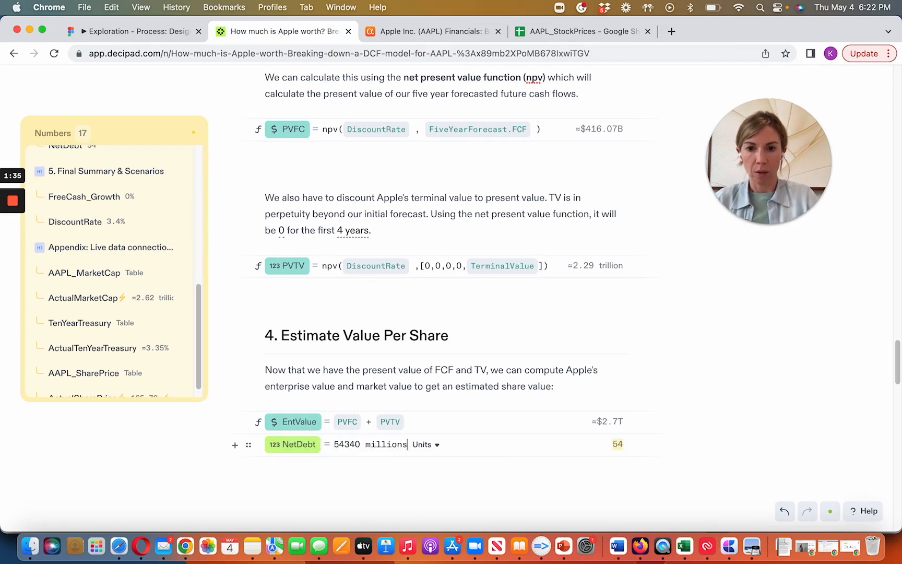
{"action": "left_click", "coordinate": [336, 444]}
{"action": "type", "text": "-"}
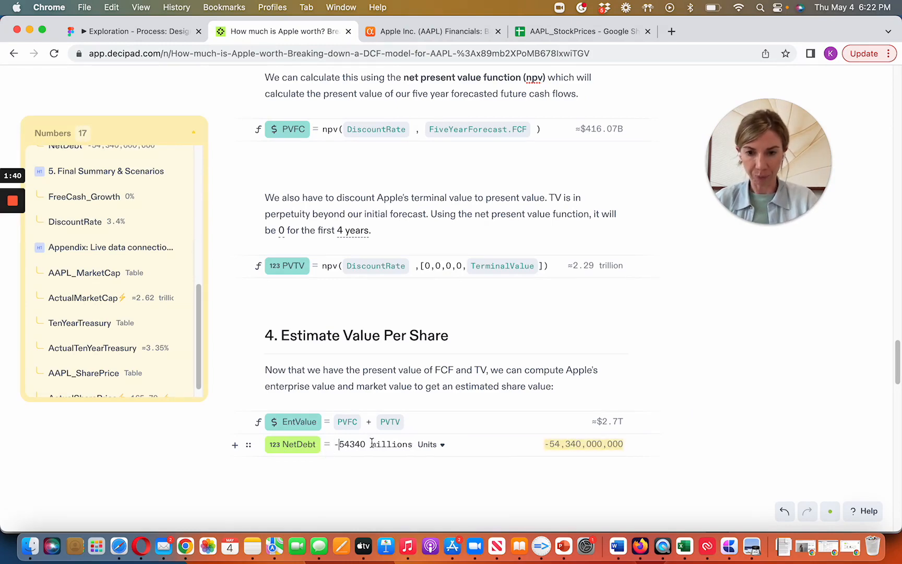
Add another input below NetDebt and name it MarketValue
{"action": "key", "text": "Return"}
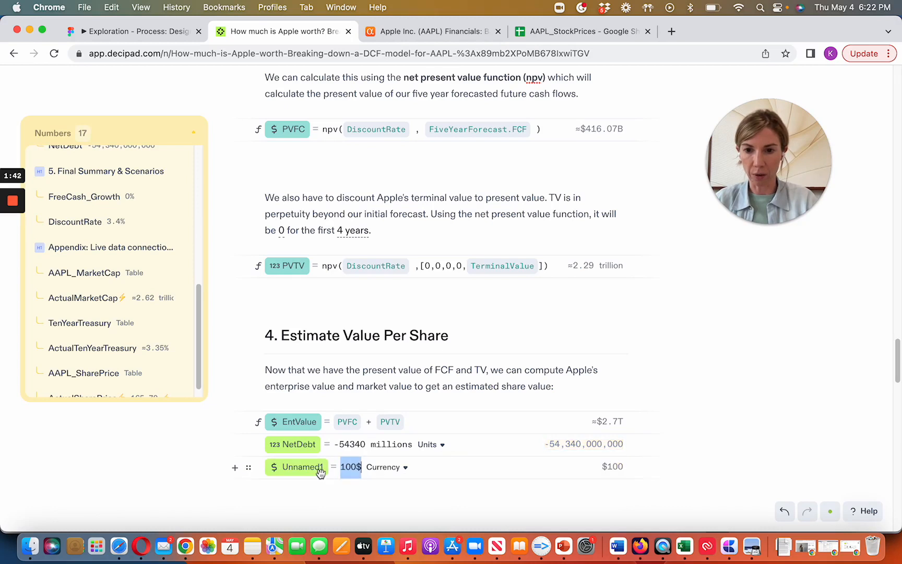
{"action": "double_click", "coordinate": [312, 468]}
{"action": "type", "text": "MarketValue"}
Replace MarketValue's default value with the formula EntValue - NetDebt
{"action": "key", "text": "Tab"}
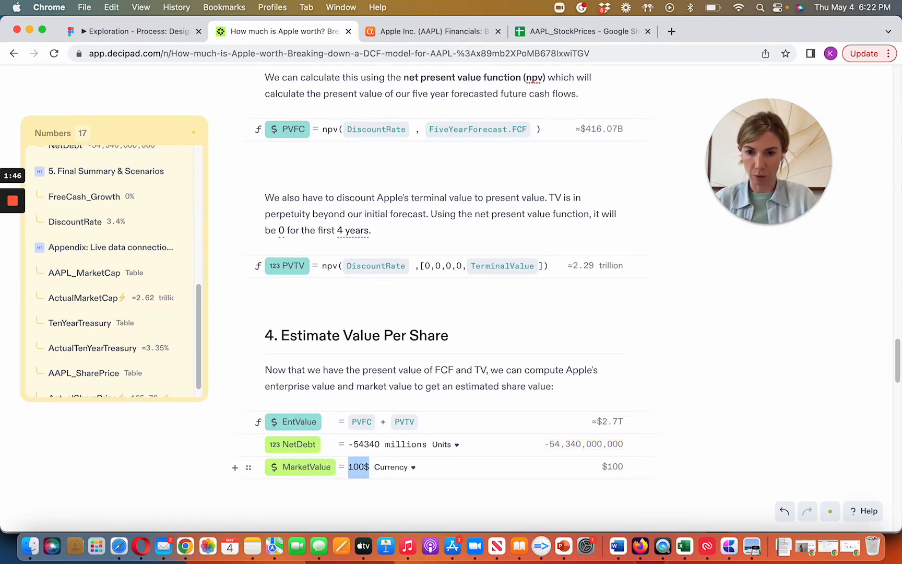
{"action": "type", "text": "Ent"}
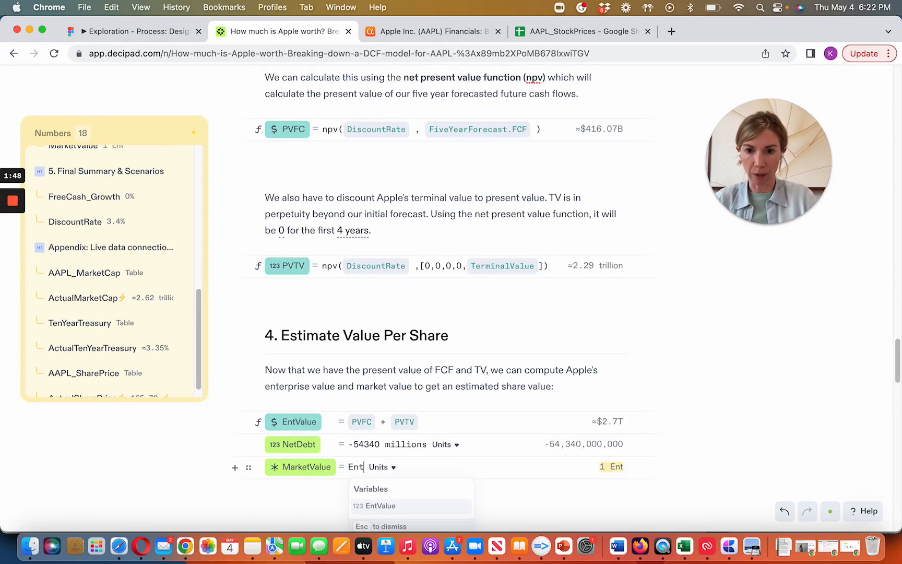
{"action": "key", "text": "Return"}
{"action": "type", "text": "- Net"}
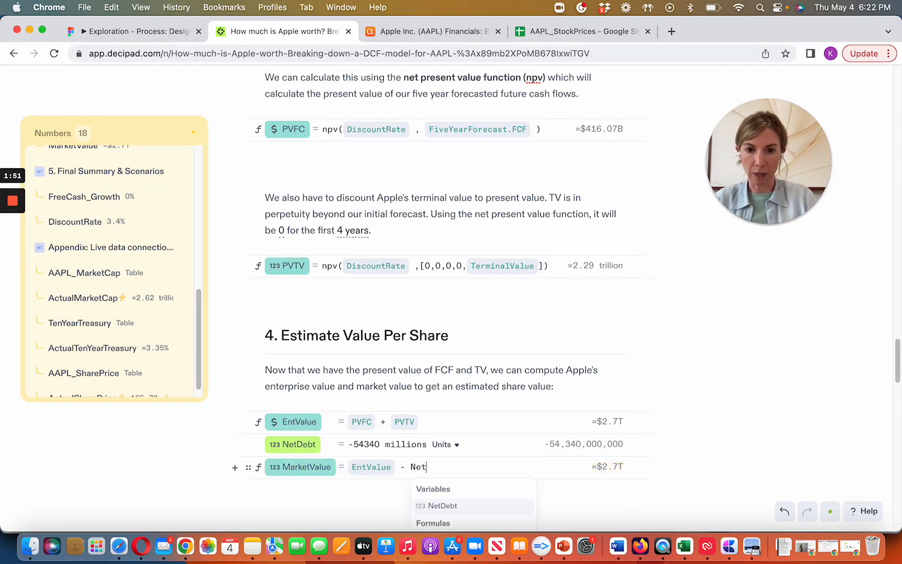
{"action": "key", "text": "Return"}
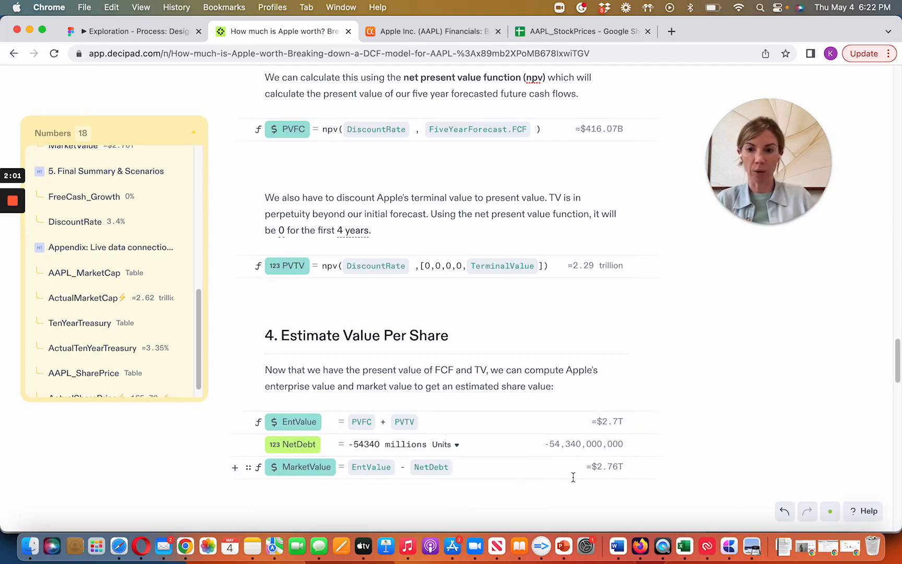
Add a formula line below MarketValue and name it SharesOutstanding
{"action": "key", "text": "Return"}
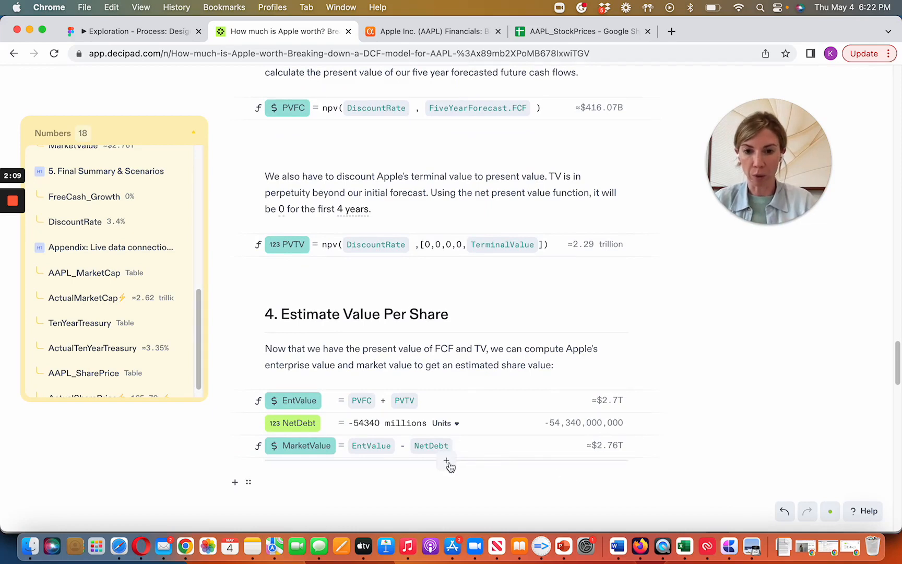
{"action": "left_click", "coordinate": [448, 460]}
{"action": "double_click", "coordinate": [300, 469]}
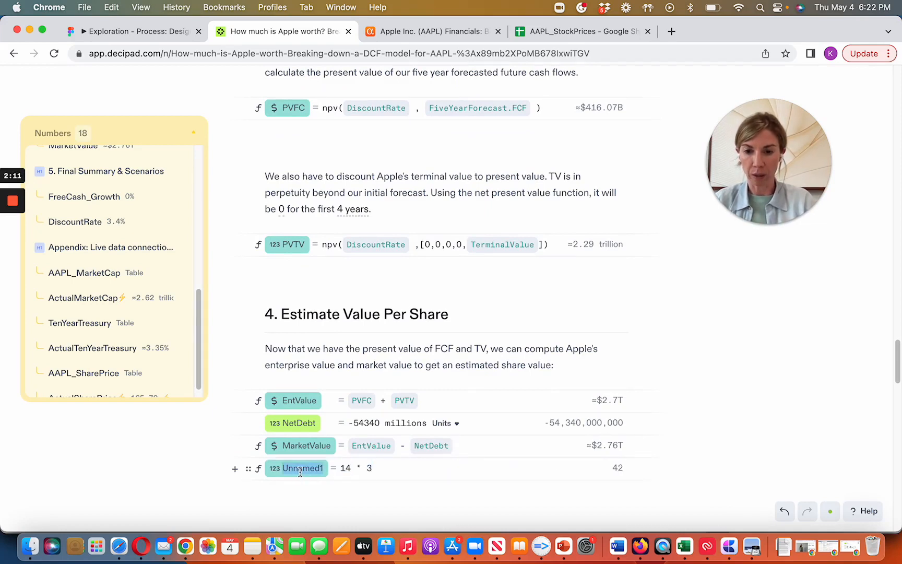
{"action": "type", "text": "Shares"}
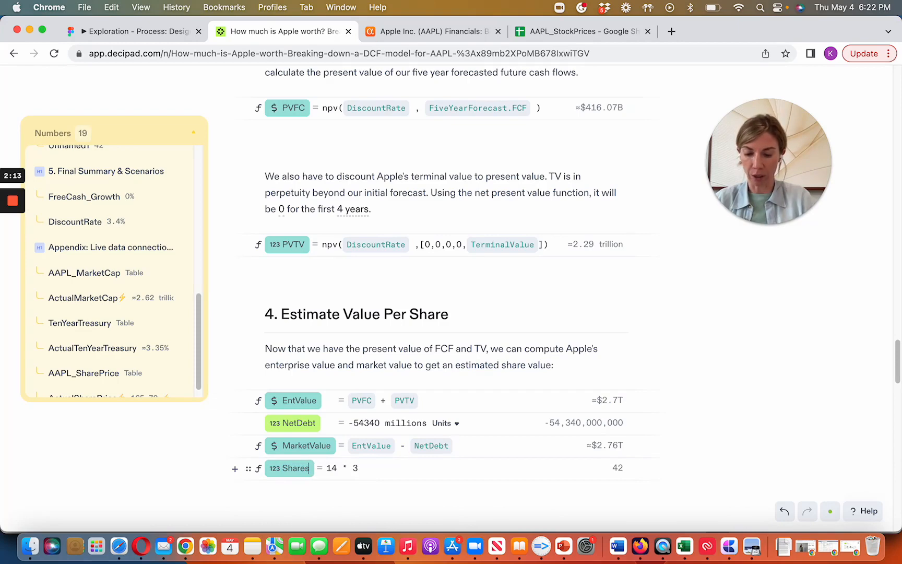
{"action": "type", "text": "Outstanding"}
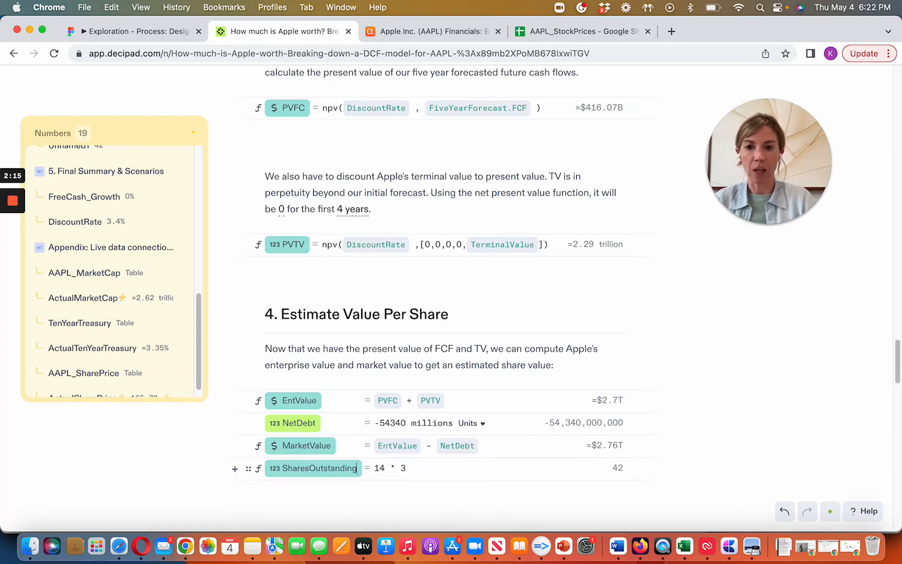
Switch to Seeking Alpha's Apple balance sheet and look up the latest number of shares outstanding
{"action": "left_click", "coordinate": [419, 35]}
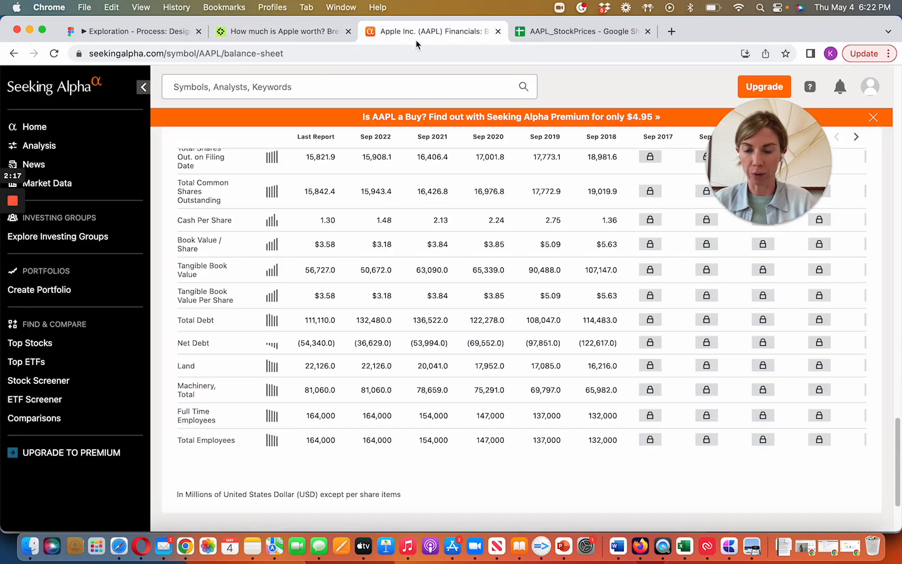
{"action": "scroll", "coordinate": [342, 274], "scroll_direction": "up", "scroll_amount": 1}
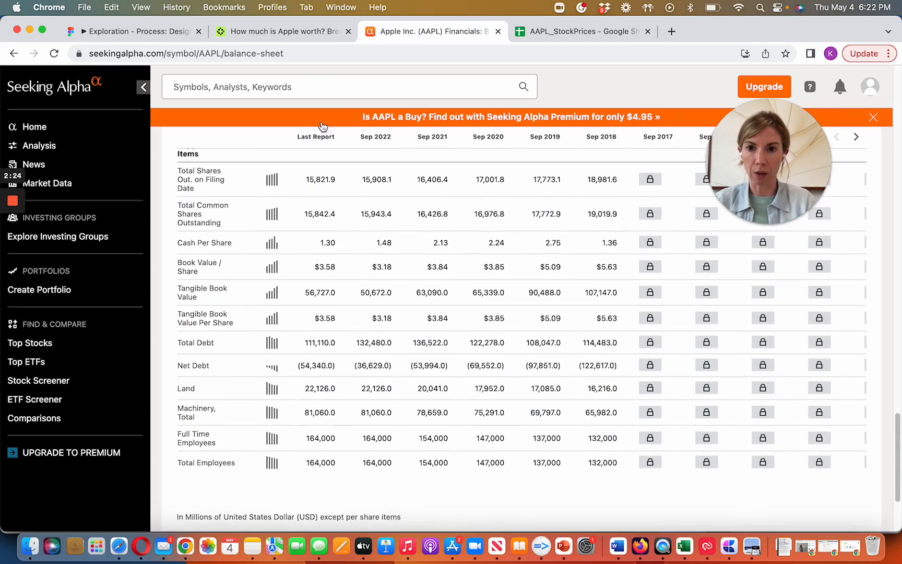
Return to the Decipad notebook and set SharesOutstanding to 15842 millions
{"action": "left_click", "coordinate": [293, 32]}
{"action": "triple_click", "coordinate": [391, 468]}
{"action": "type", "text": "158"}
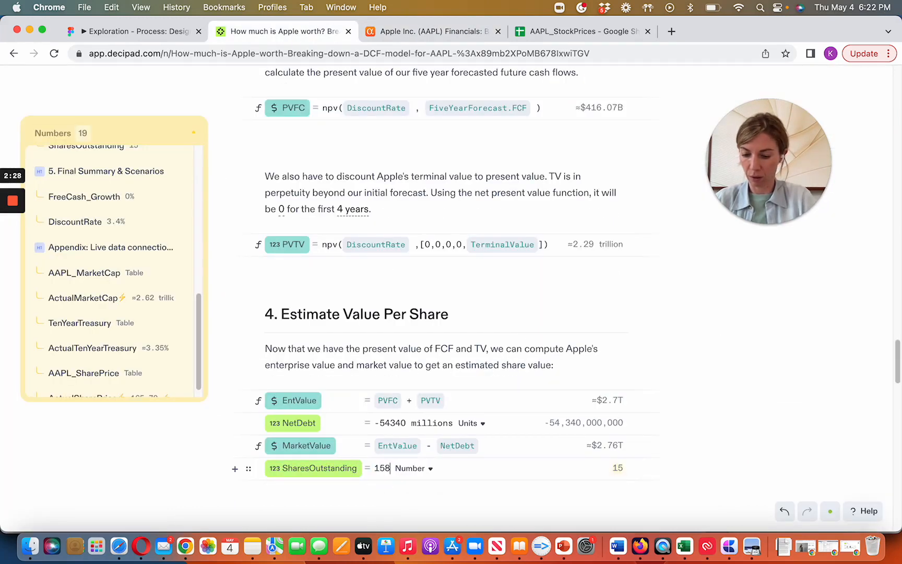
{"action": "type", "text": "42 millions"}
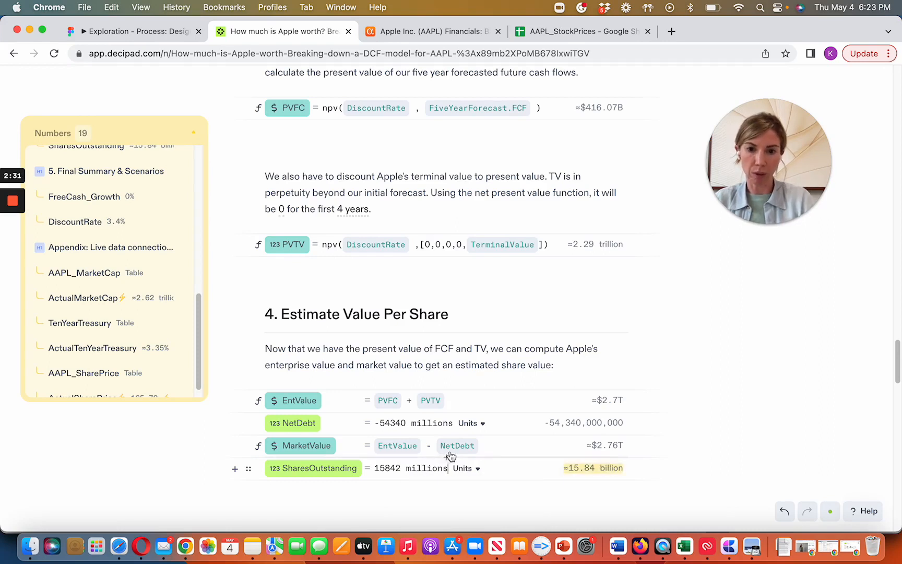
Add another input below SharesOutstanding and name it ValuePerShare
{"action": "scroll", "coordinate": [450, 456], "scroll_direction": "down", "scroll_amount": 1}
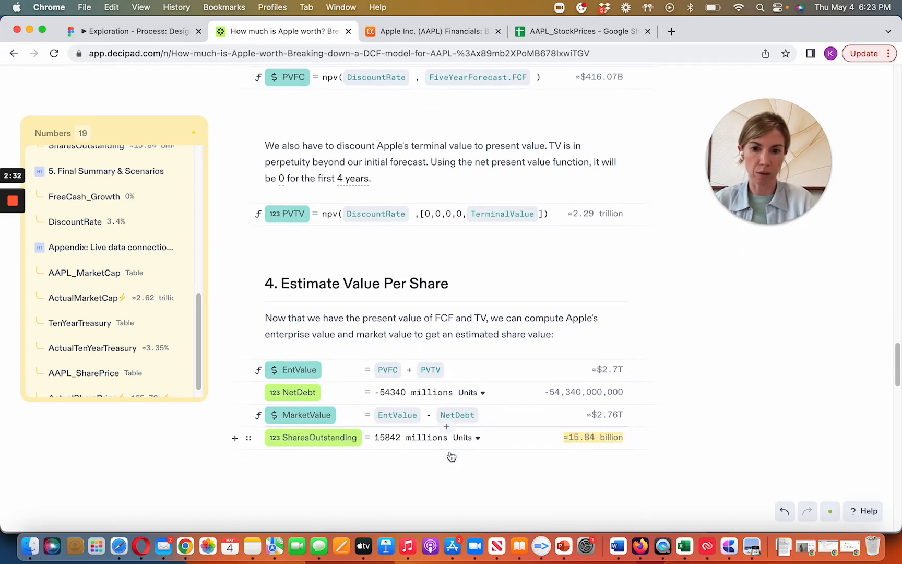
{"action": "left_click", "coordinate": [447, 458]}
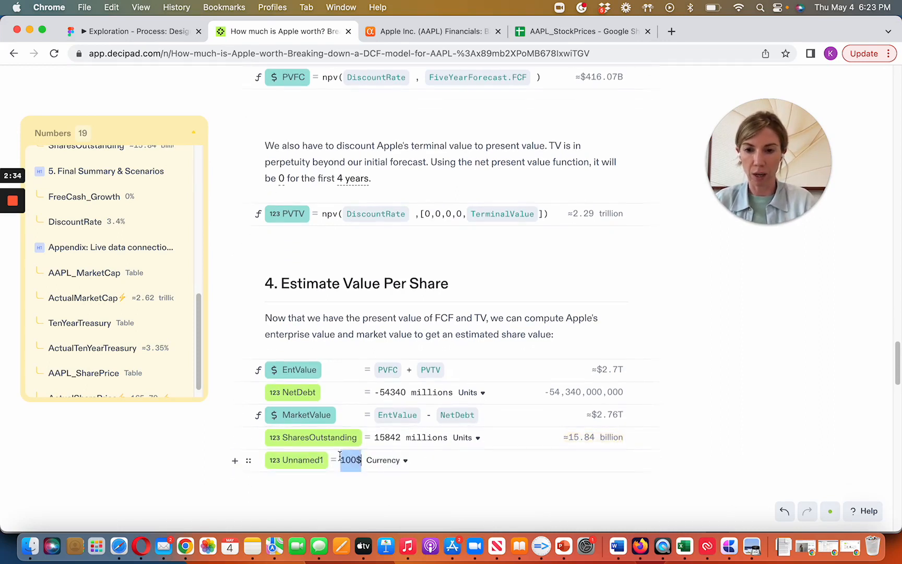
{"action": "double_click", "coordinate": [312, 461]}
{"action": "type", "text": "Value"}
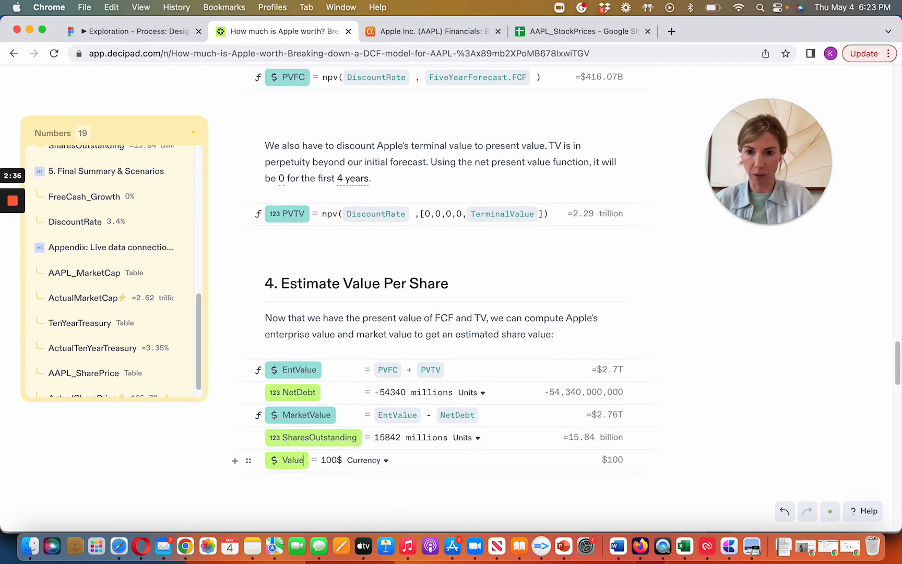
{"action": "type", "text": "PerShare"}
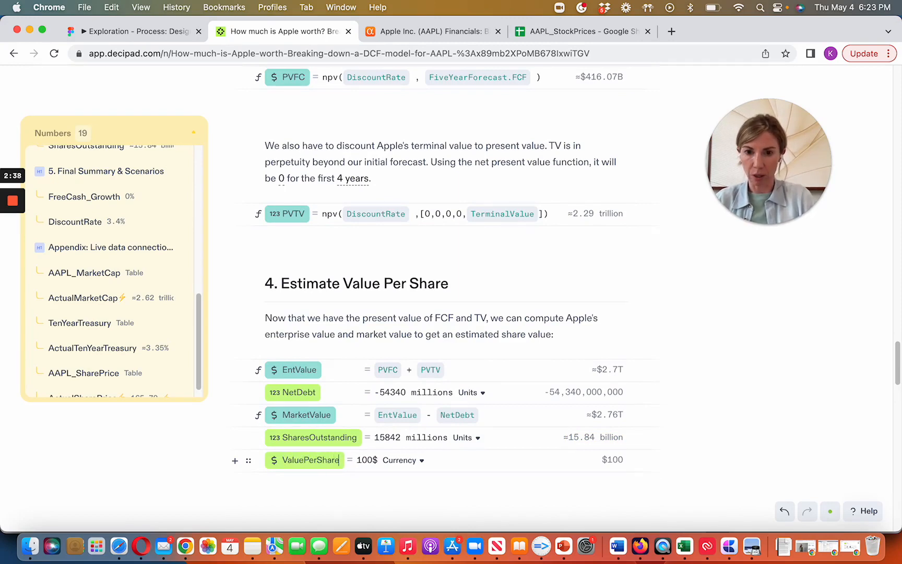
Define ValuePerShare as MarketValue / SharesOutstanding and insert its live result after "estimated share value:" in section 4's intro
{"action": "key", "text": "Tab"}
{"action": "type", "text": "Mar"}
{"action": "key", "text": "Return"}
{"action": "type", "text": "/"}
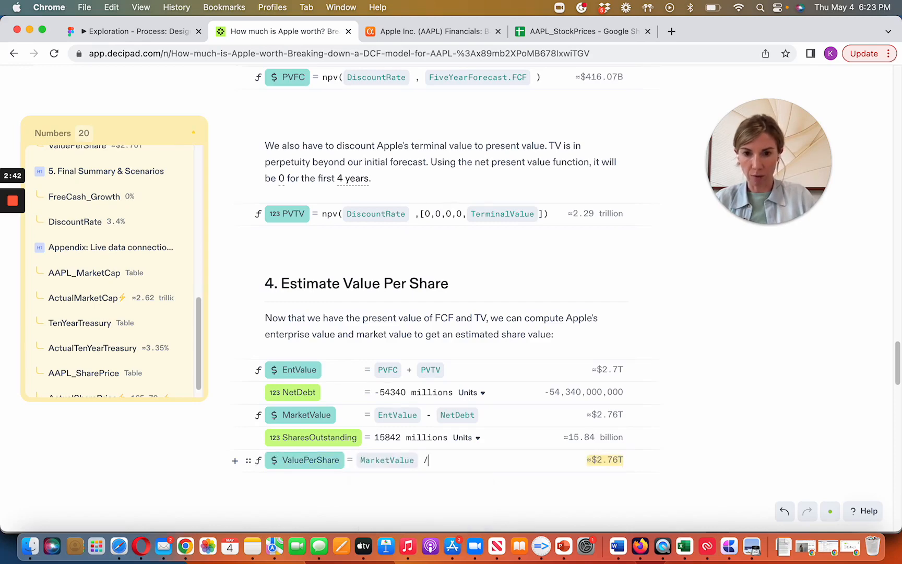
{"action": "type", "text": " Share"}
{"action": "key", "text": "Return"}
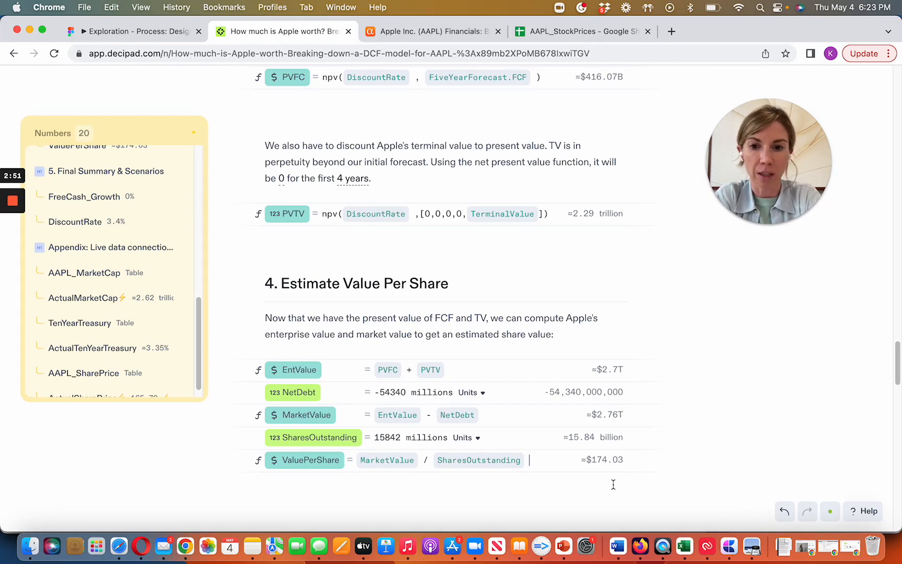
{"action": "left_click_drag", "start_coordinate": [606, 459], "coordinate": [566, 334]}
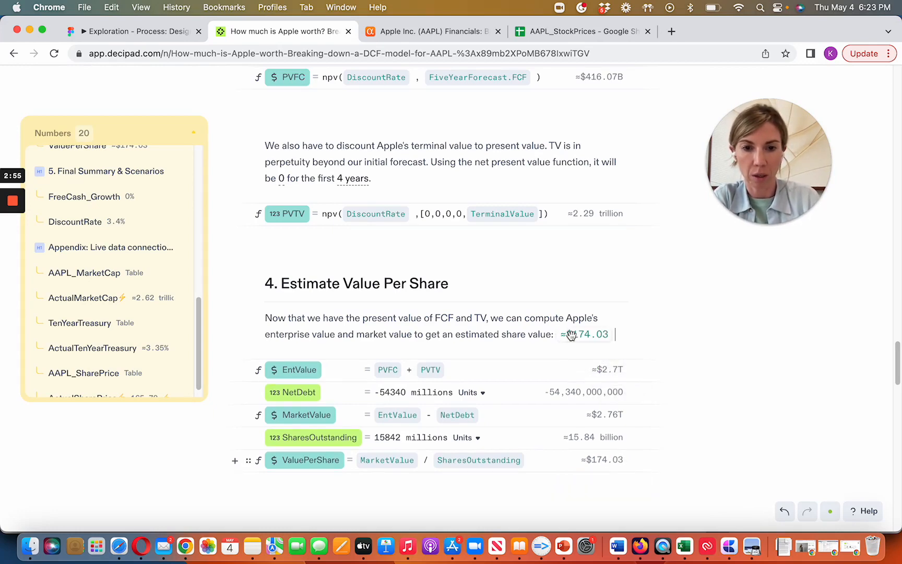
Review the live data connections in the appendix and set DiscountRate in Final Summary & Scenarios to 3.35%
{"action": "scroll", "coordinate": [432, 457], "scroll_direction": "down", "scroll_amount": 10}
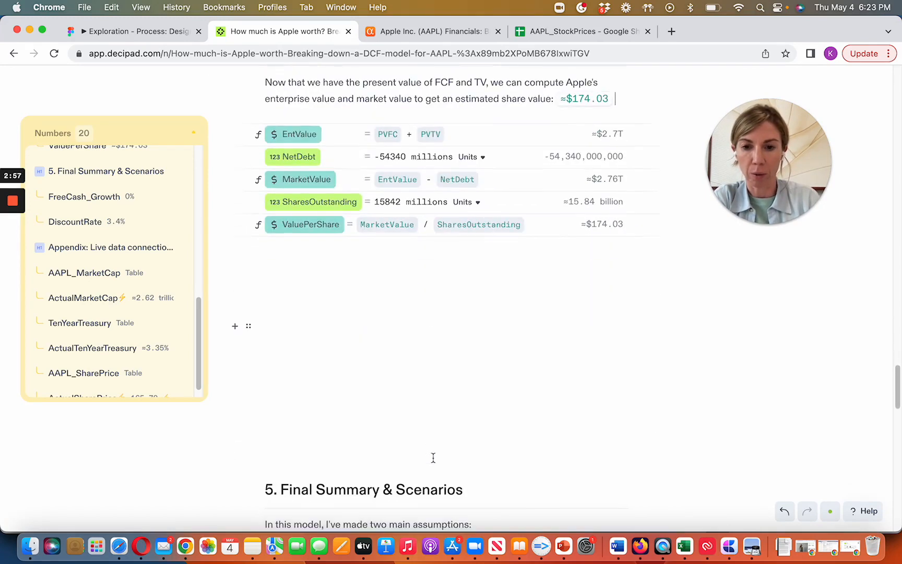
{"action": "scroll", "coordinate": [433, 458], "scroll_direction": "down", "scroll_amount": 4}
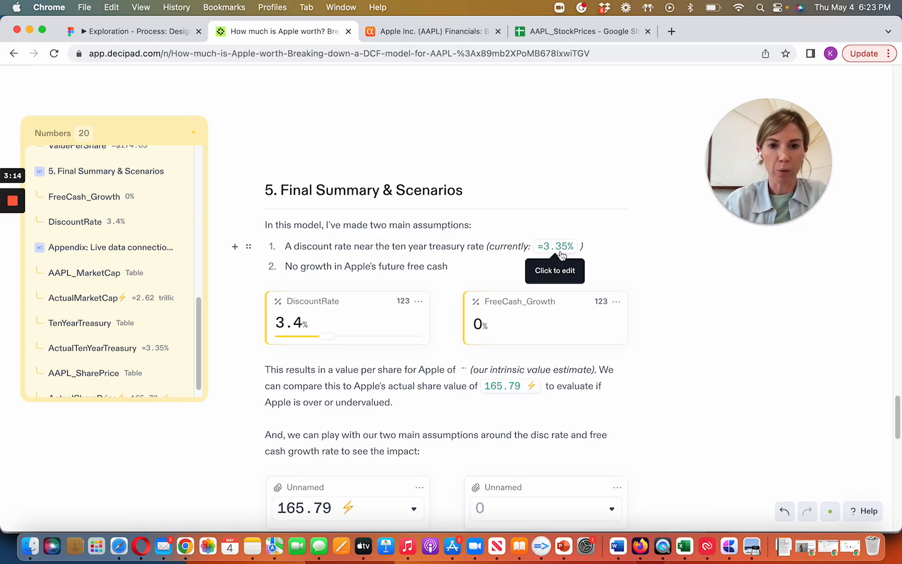
{"action": "scroll", "coordinate": [466, 314], "scroll_direction": "down", "scroll_amount": 10}
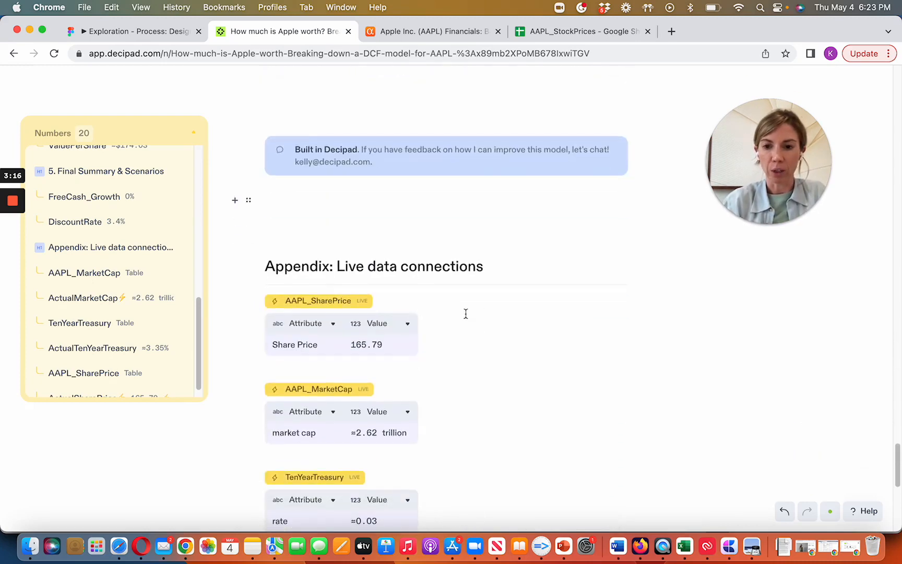
{"action": "scroll", "coordinate": [465, 313], "scroll_direction": "down", "scroll_amount": 2}
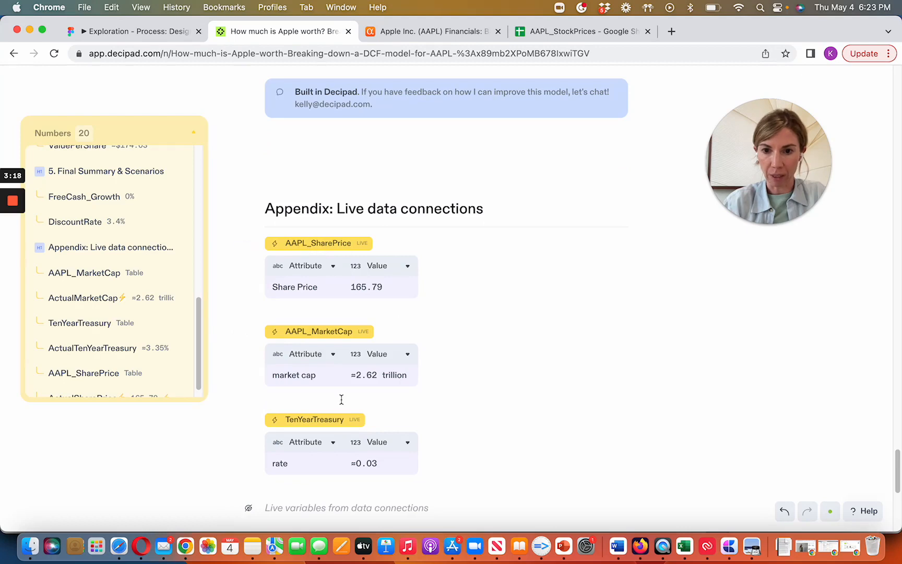
{"action": "scroll", "coordinate": [341, 399], "scroll_direction": "up", "scroll_amount": 10}
{"action": "left_click", "coordinate": [299, 364]}
{"action": "key", "text": "BackSpace"}
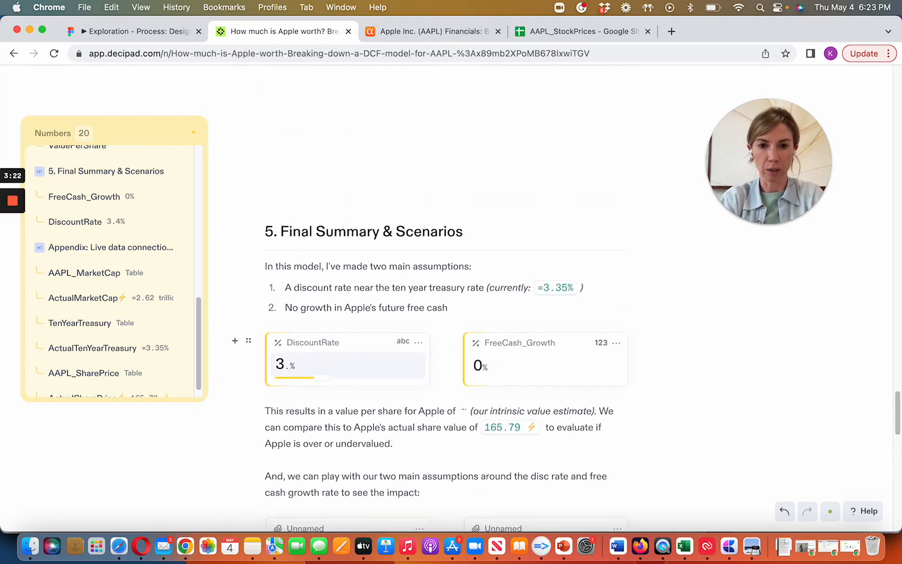
{"action": "type", "text": "35"}
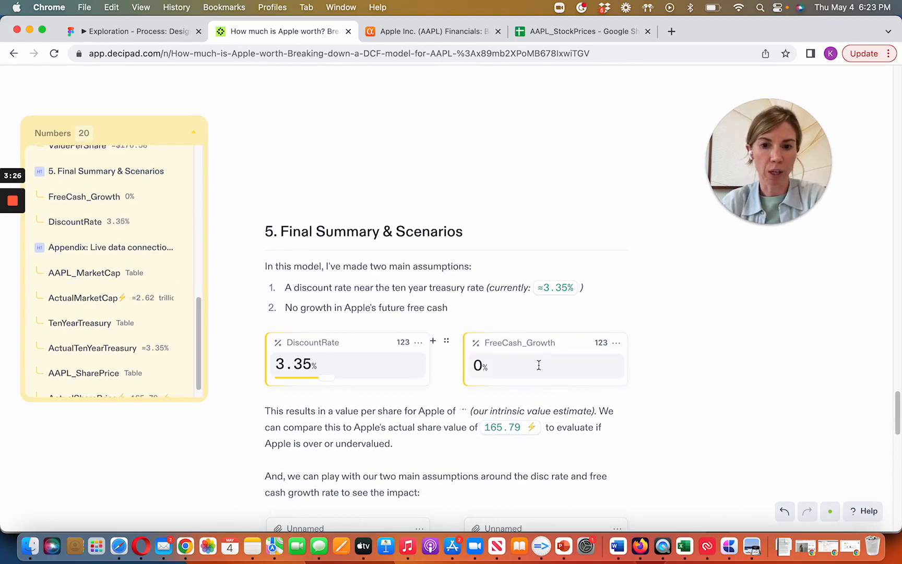
Remove the empty inline value after "value per share for Apple of" and delete the empty unnamed result widget beside the share price widget
{"action": "left_click", "coordinate": [468, 411]}
{"action": "key", "text": "BackSpace"}
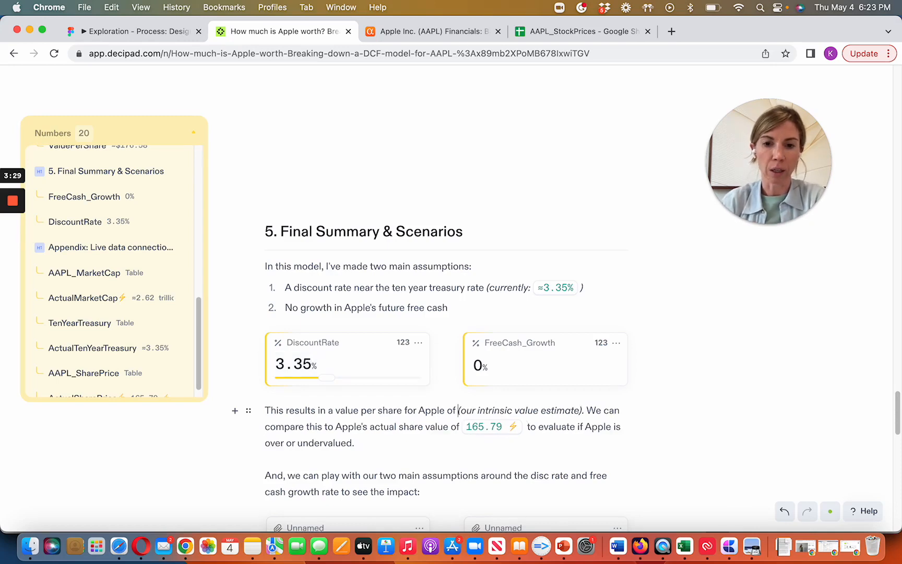
{"action": "scroll", "coordinate": [481, 366], "scroll_direction": "down", "scroll_amount": 2}
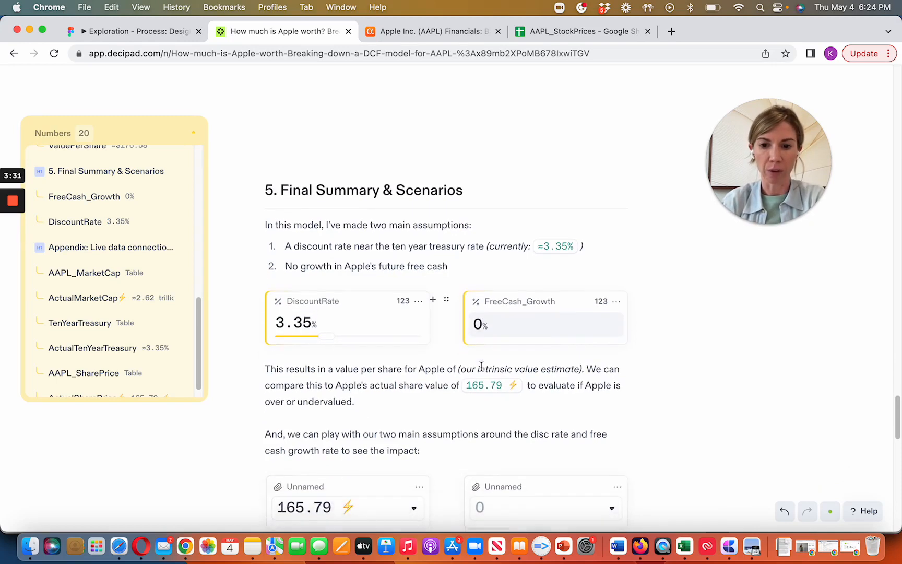
{"action": "scroll", "coordinate": [517, 450], "scroll_direction": "down", "scroll_amount": 3}
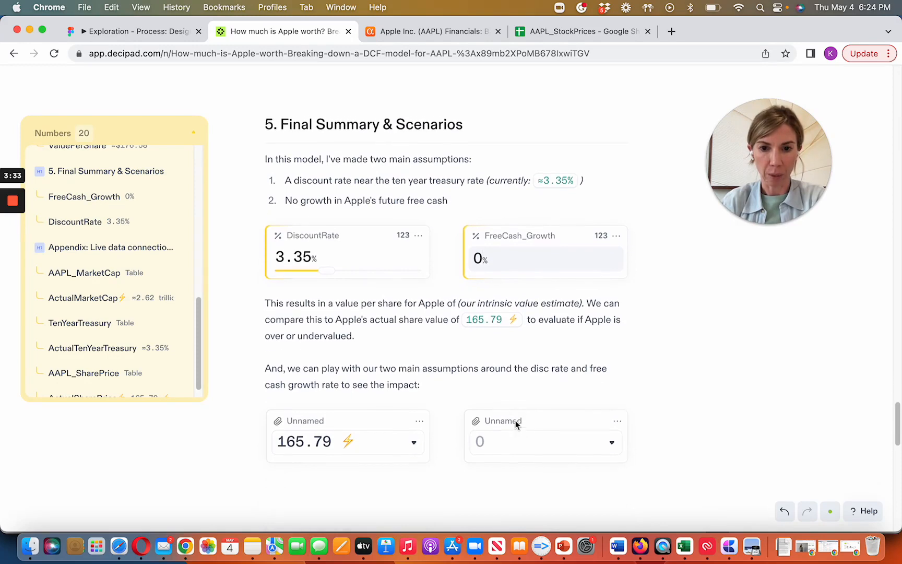
{"action": "left_click", "coordinate": [447, 412]}
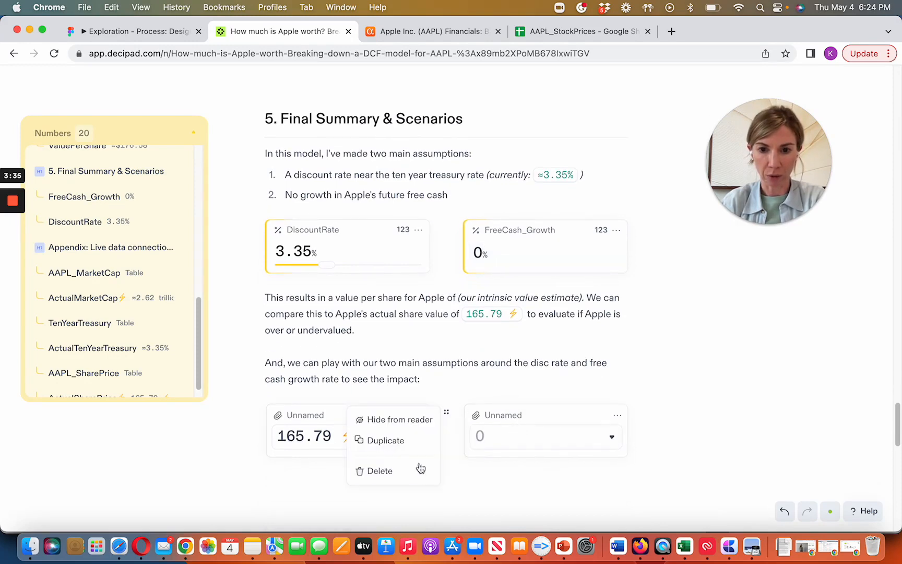
{"action": "left_click", "coordinate": [413, 471]}
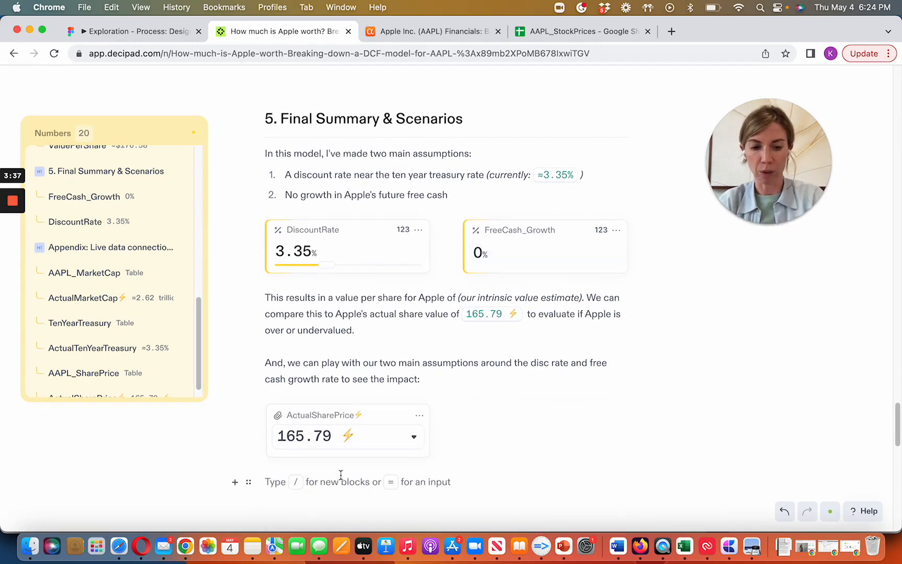
Add a new Result widget beside ActualSharePrice and have it show ValuePerShare
{"action": "type", "text": "/re"}
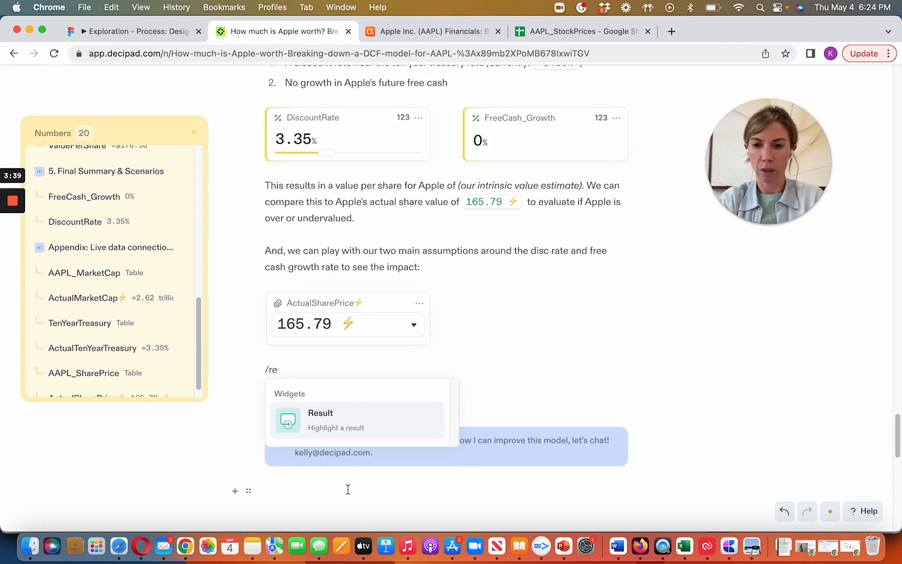
{"action": "left_click", "coordinate": [337, 423]}
{"action": "left_click_drag", "start_coordinate": [248, 371], "coordinate": [626, 303]}
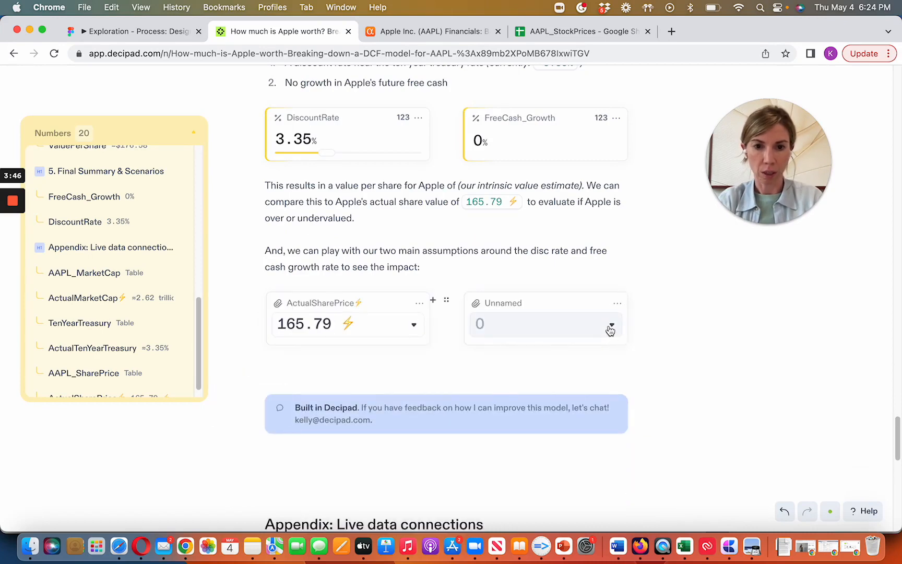
{"action": "left_click", "coordinate": [611, 327]}
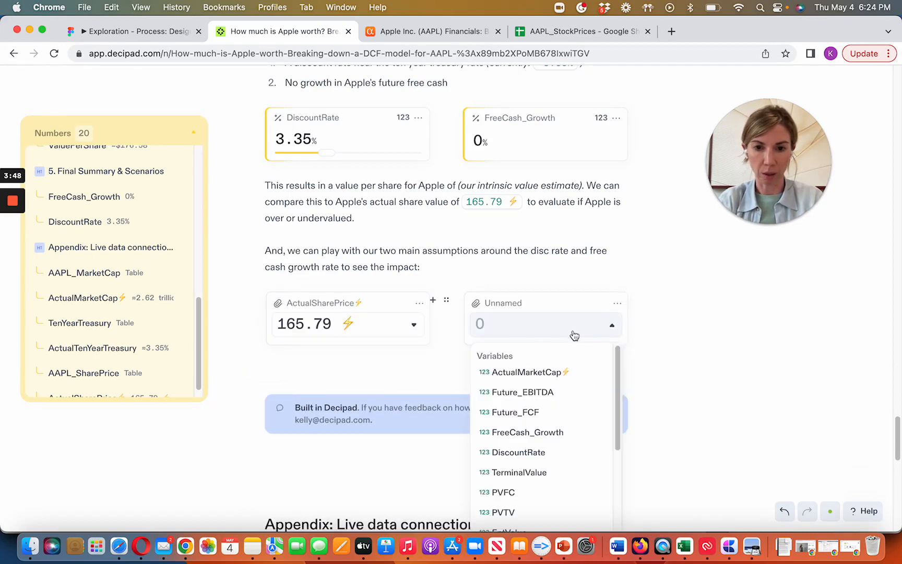
{"action": "scroll", "coordinate": [556, 439], "scroll_direction": "down", "scroll_amount": 5}
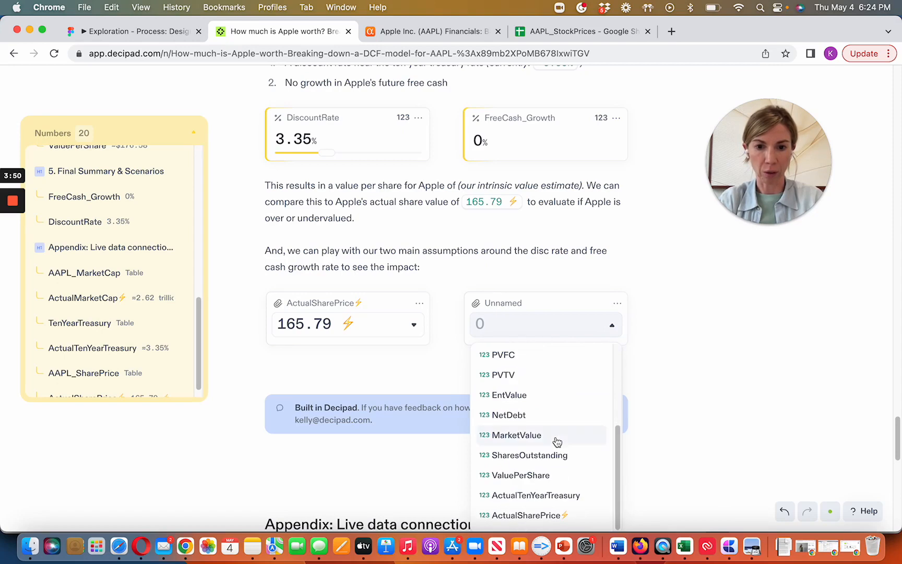
{"action": "left_click", "coordinate": [542, 477]}
Test DiscountRate at 2.7%, 3.4% and finally 2.8%, and set FreeCash_Growth to 10%
{"action": "scroll", "coordinate": [433, 361], "scroll_direction": "up", "scroll_amount": 3}
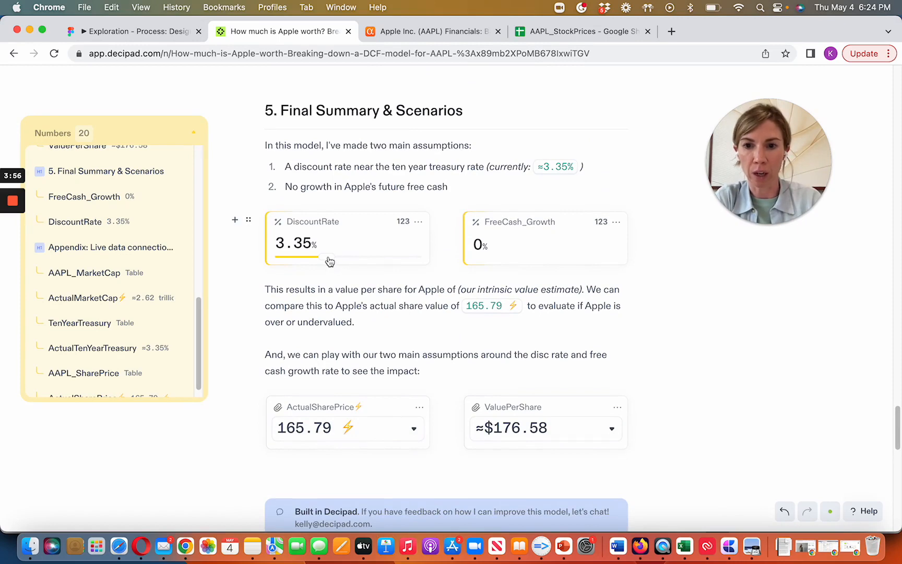
{"action": "left_click_drag", "start_coordinate": [329, 261], "coordinate": [316, 261]}
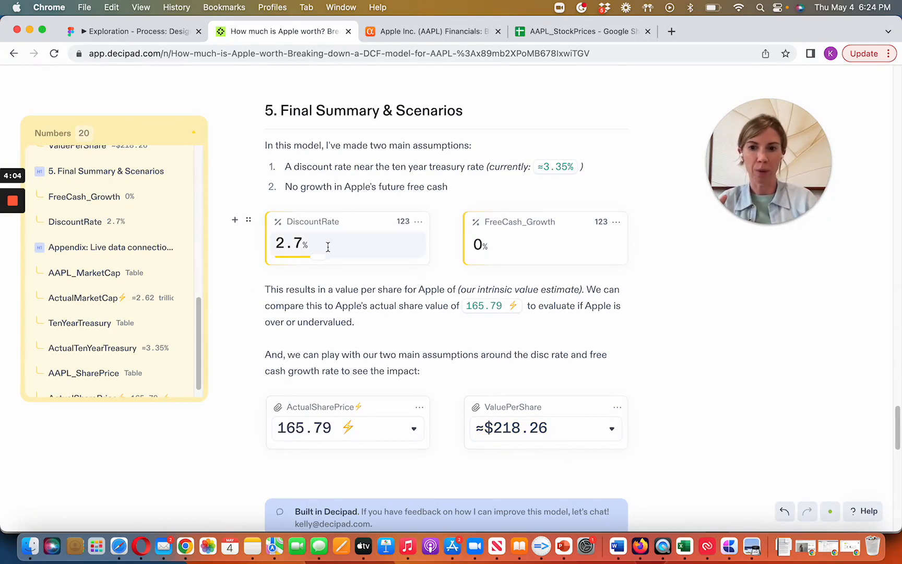
{"action": "left_click_drag", "start_coordinate": [320, 259], "coordinate": [325, 261]}
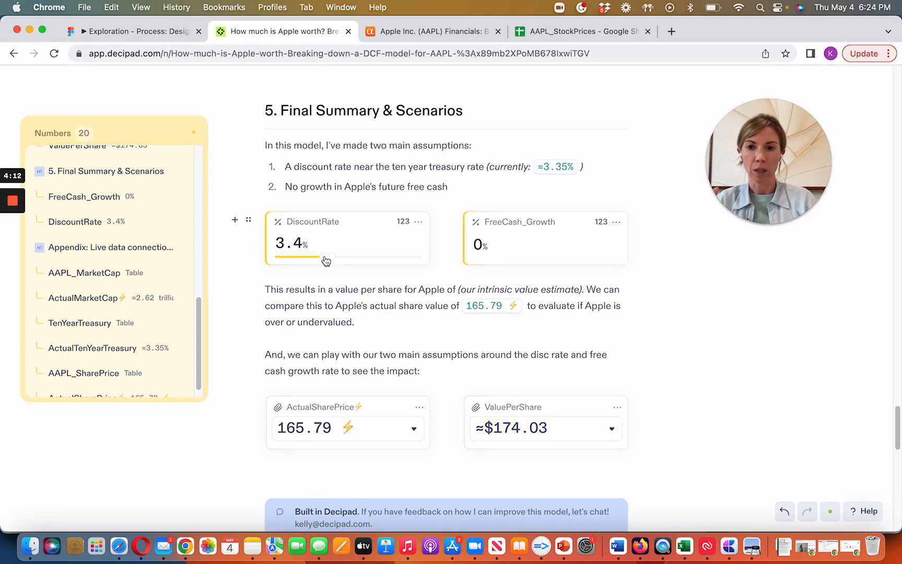
{"action": "left_click_drag", "start_coordinate": [325, 261], "coordinate": [318, 261]}
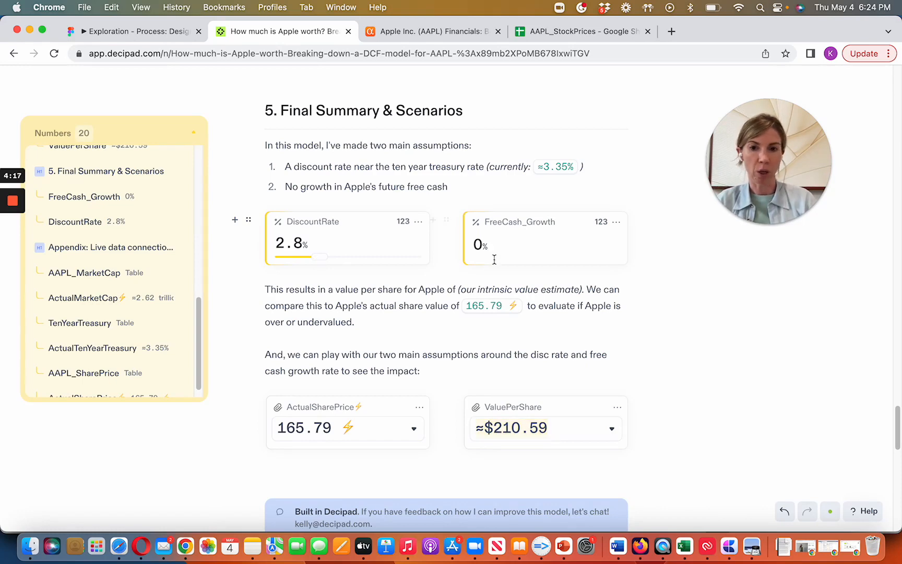
{"action": "key", "text": "BackSpace"}
{"action": "type", "text": "10"}
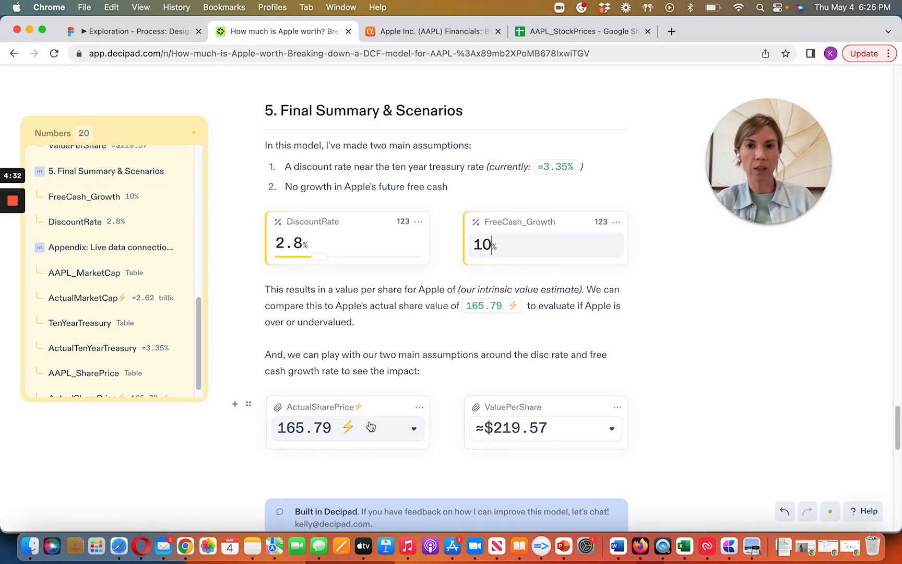
Switch to the AAPL_StockPrices Google Sheet, inspect the Share Price formula in B3 and copy the spreadsheet's link
{"action": "left_click", "coordinate": [586, 34]}
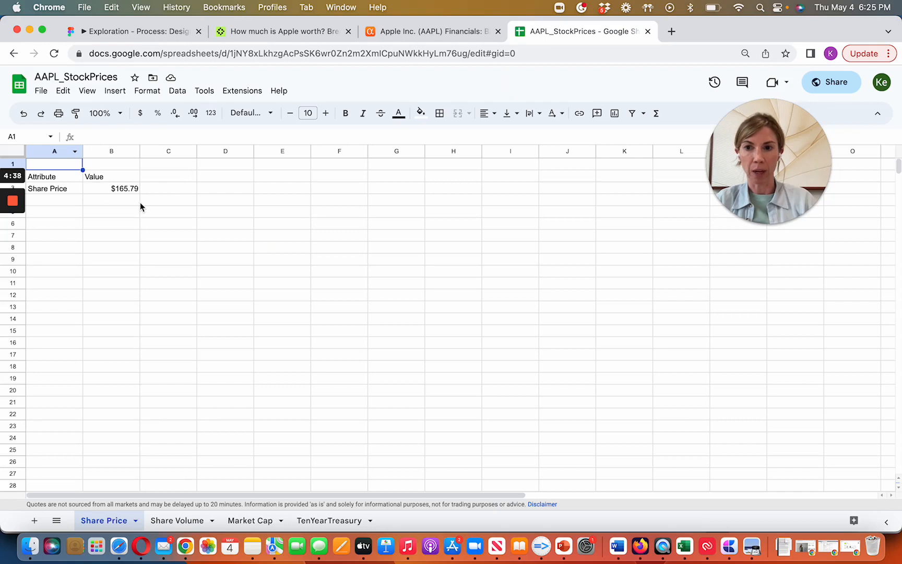
{"action": "left_click", "coordinate": [126, 190]}
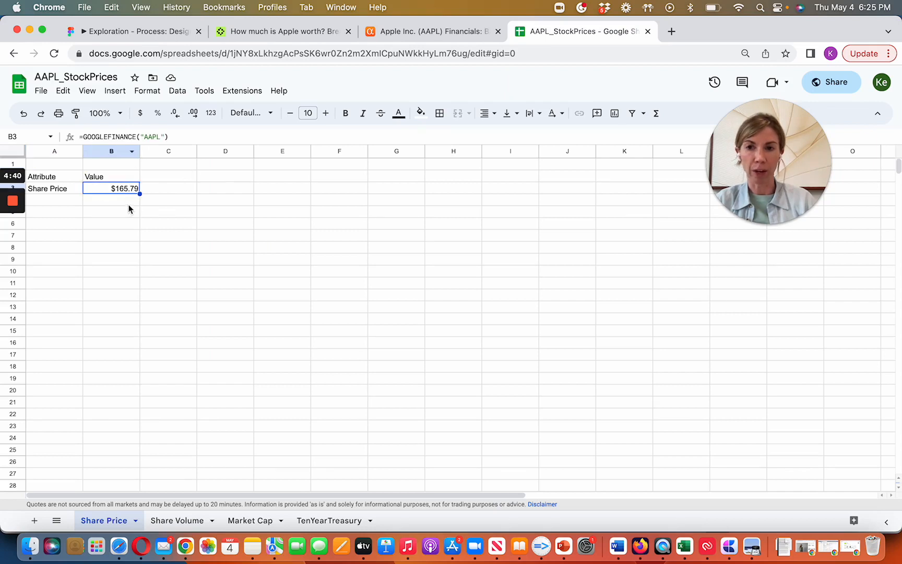
{"action": "left_click", "coordinate": [299, 53]}
{"action": "key", "text": "super+c"}
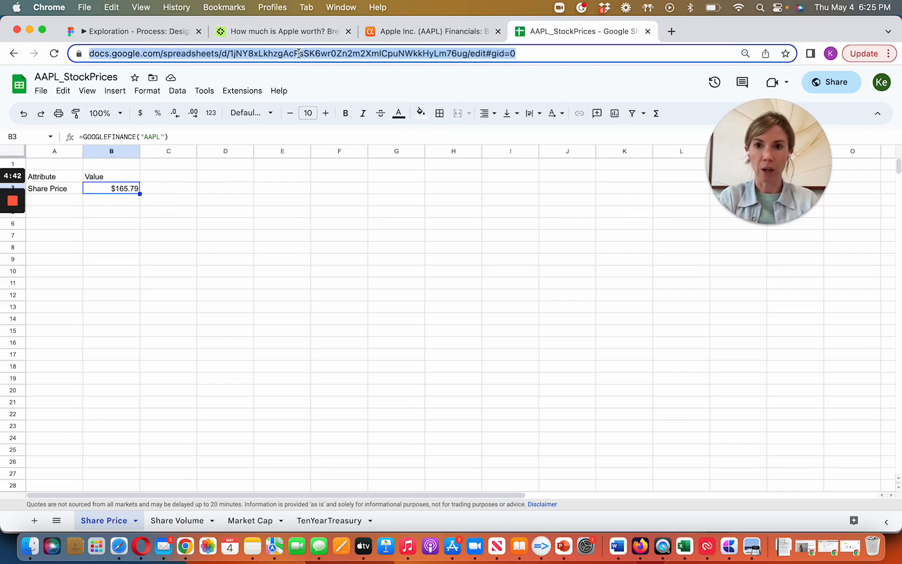
Switch back to Decipad, paste the spreadsheet link below the result widgets and connect it as live Google Sheets data
{"action": "left_click", "coordinate": [279, 32]}
{"action": "left_click", "coordinate": [332, 462]}
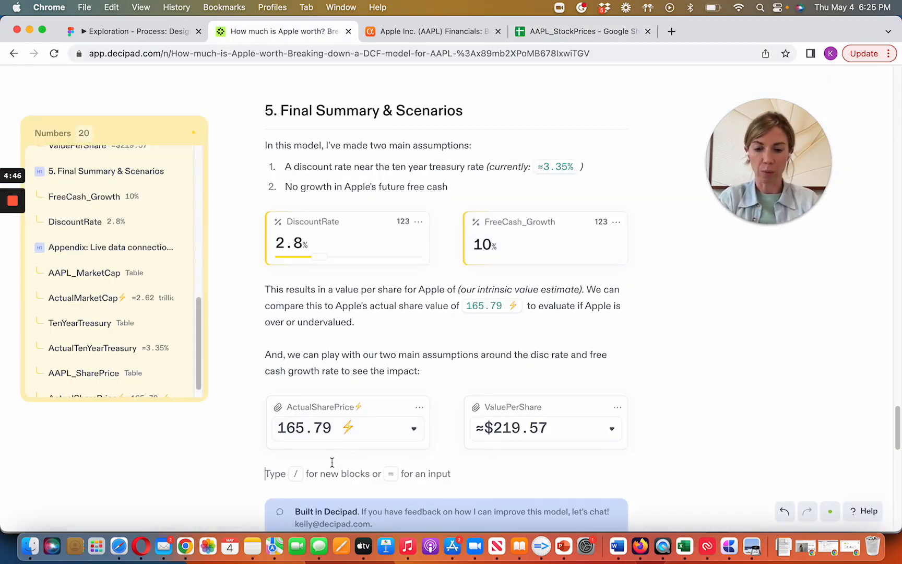
{"action": "key", "text": "super+v"}
{"action": "scroll", "coordinate": [332, 462], "scroll_direction": "down", "scroll_amount": 4}
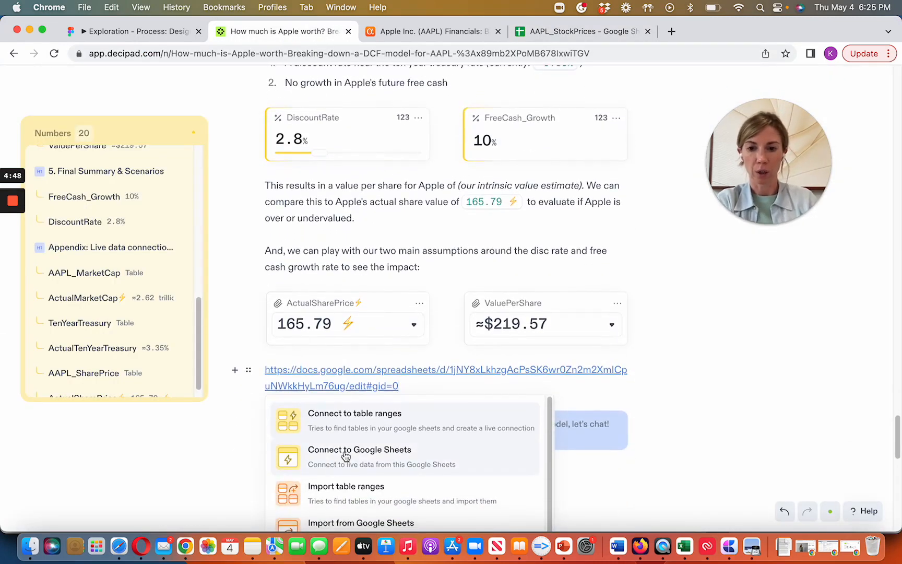
{"action": "left_click", "coordinate": [343, 454]}
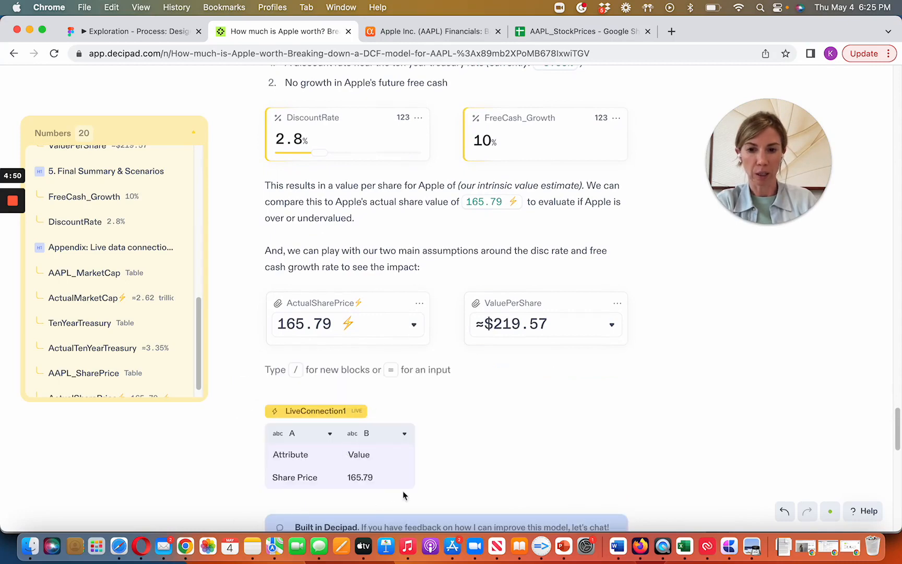
Use the first row of the new live connection table, Attribute and Value, as its column headers
{"action": "left_click", "coordinate": [258, 457]}
{"action": "left_click", "coordinate": [278, 473]}
{"action": "scroll", "coordinate": [382, 398], "scroll_direction": "up", "scroll_amount": 3}
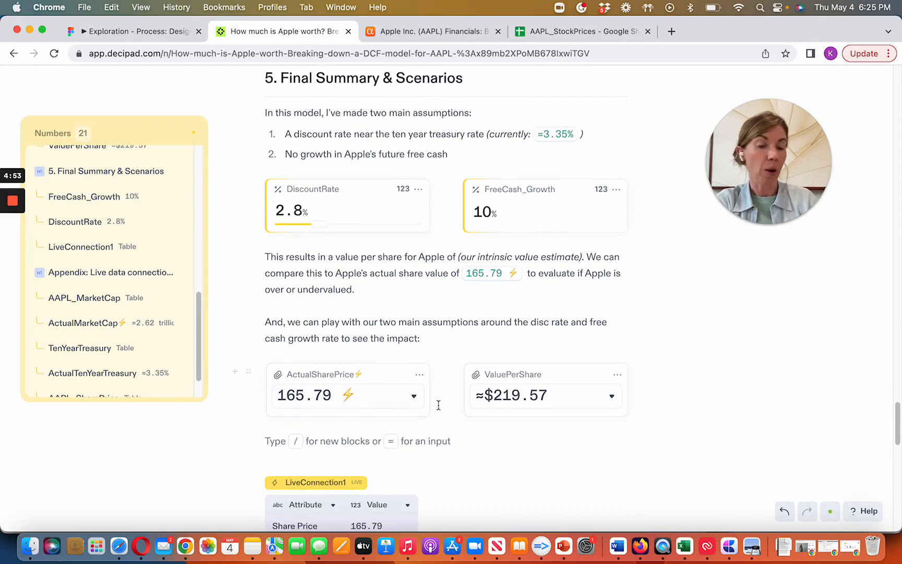